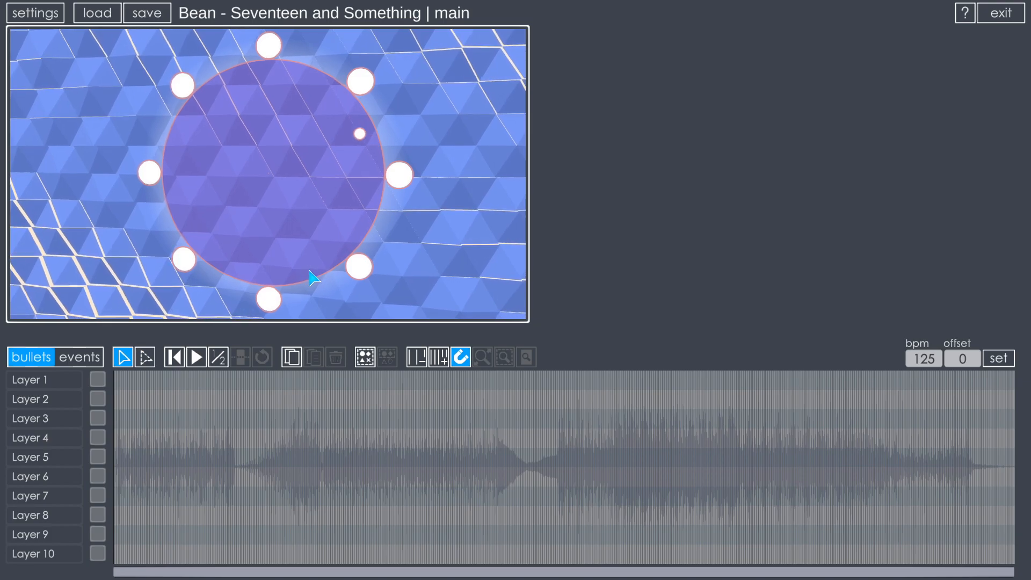
Step: Place one bullet marker on Layer 1 and a second one on Layer 2 at 4.320 s near the song's start
scroll(340, 437, "up", 3)
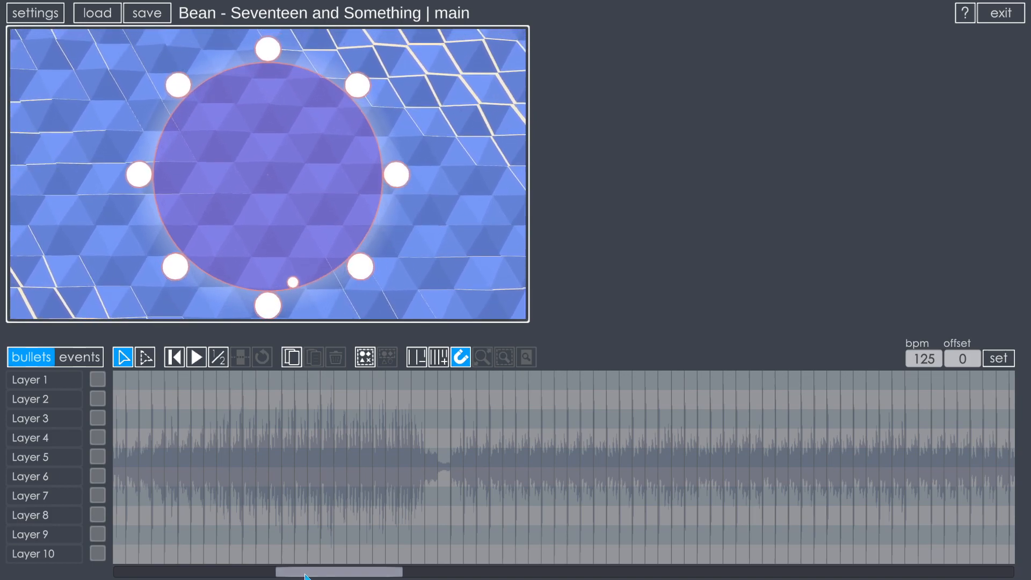
scroll(307, 576, "down", 4)
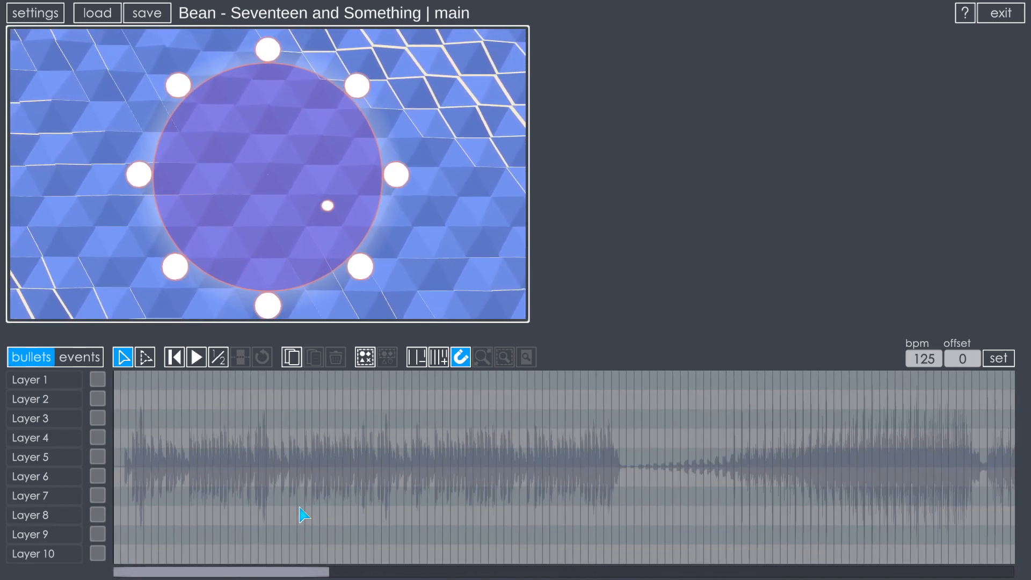
scroll(215, 529, "up", 5)
left_click_drag(188, 576, 169, 573)
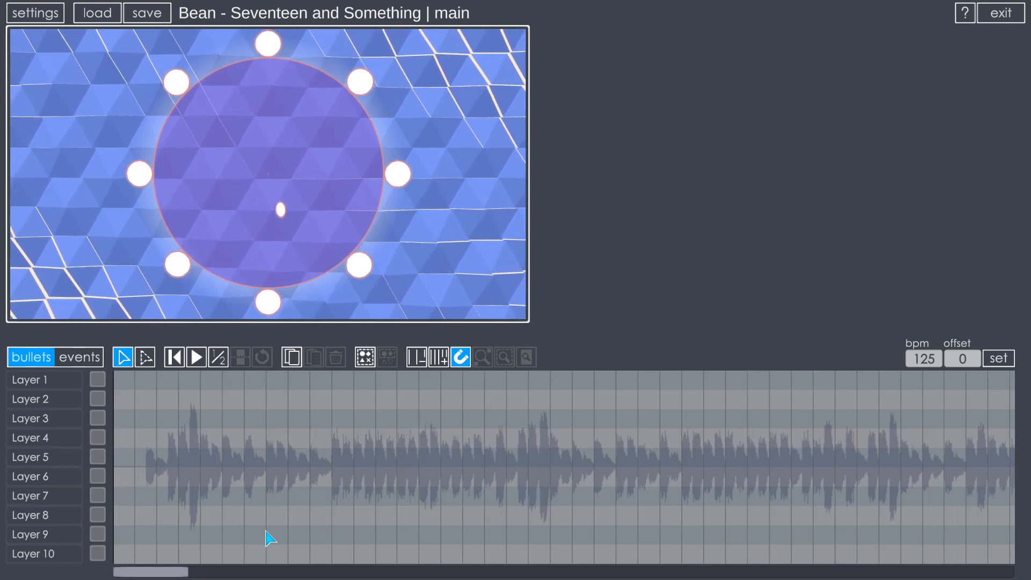
left_click(267, 384)
left_click(310, 402)
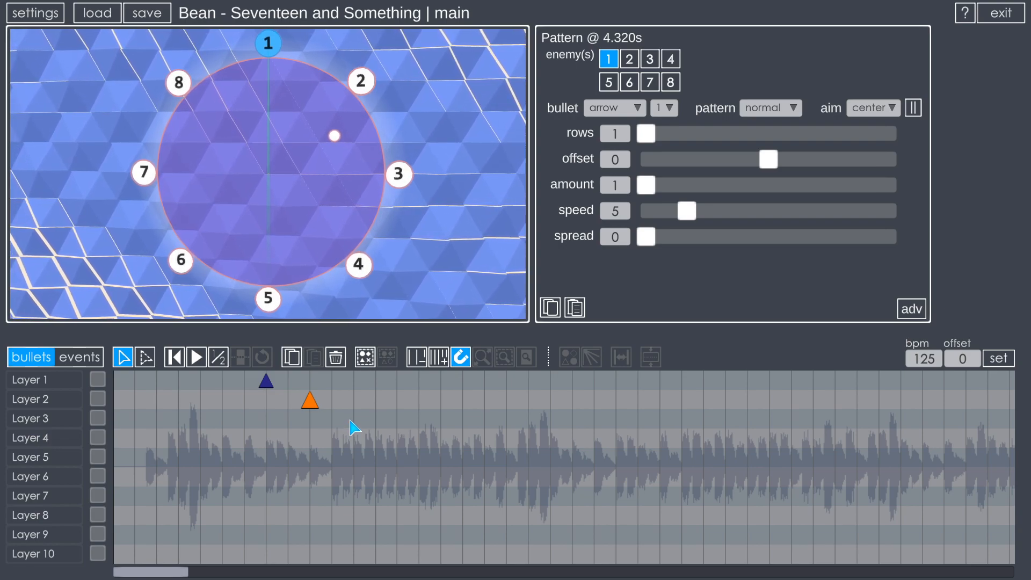
Step: Increase the timeline's beat subdivision three times to get a finer snapping grid
scroll(289, 413, "up", 5)
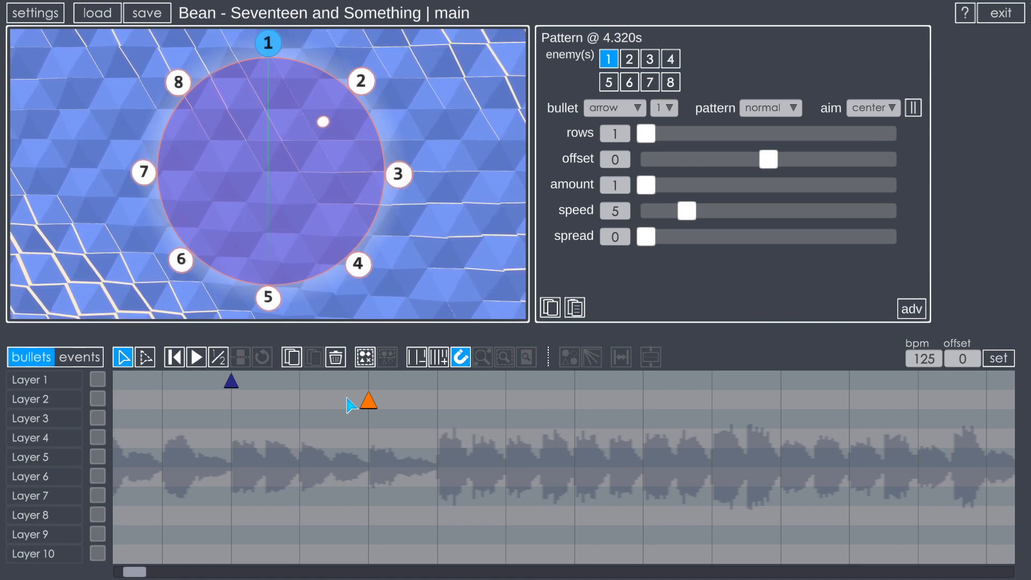
key("equal")
key("equal")
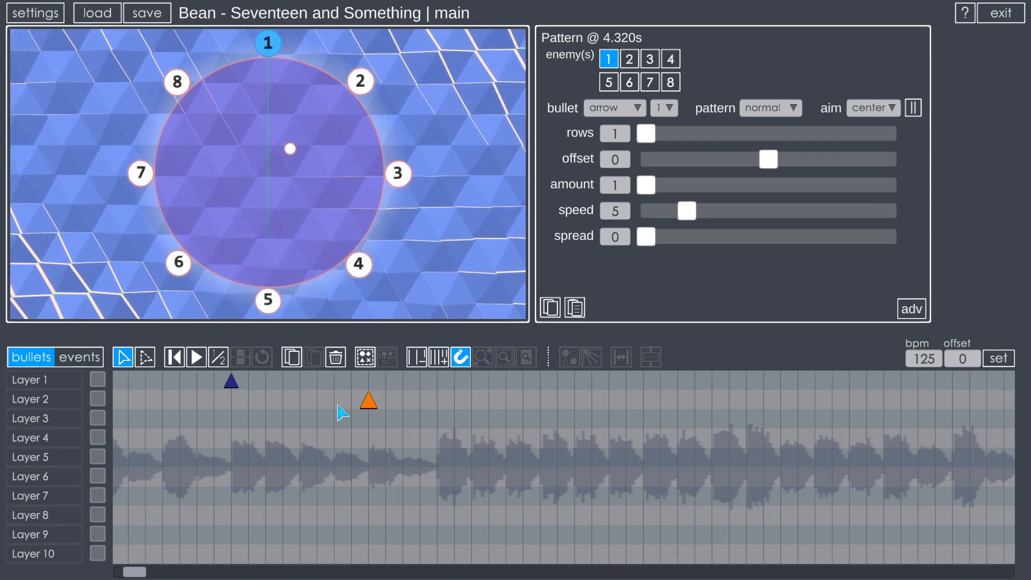
key("equal")
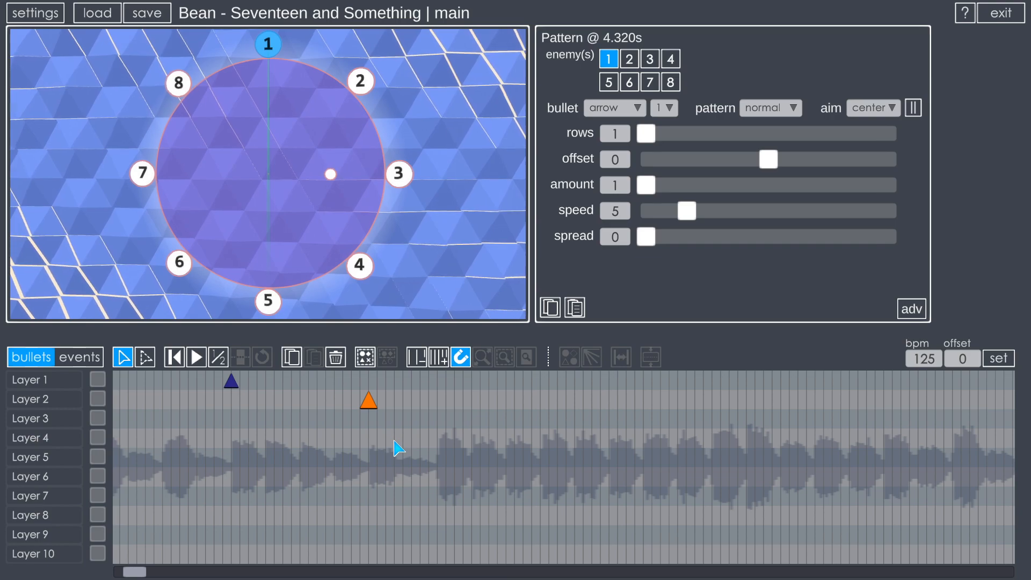
Step: Add two more bullet markers on Layer 1 after the first, the last at 3.600 s, and coarsen the beat subdivision by one level
scroll(343, 482, "down", 13)
scroll(130, 441, "up", 3)
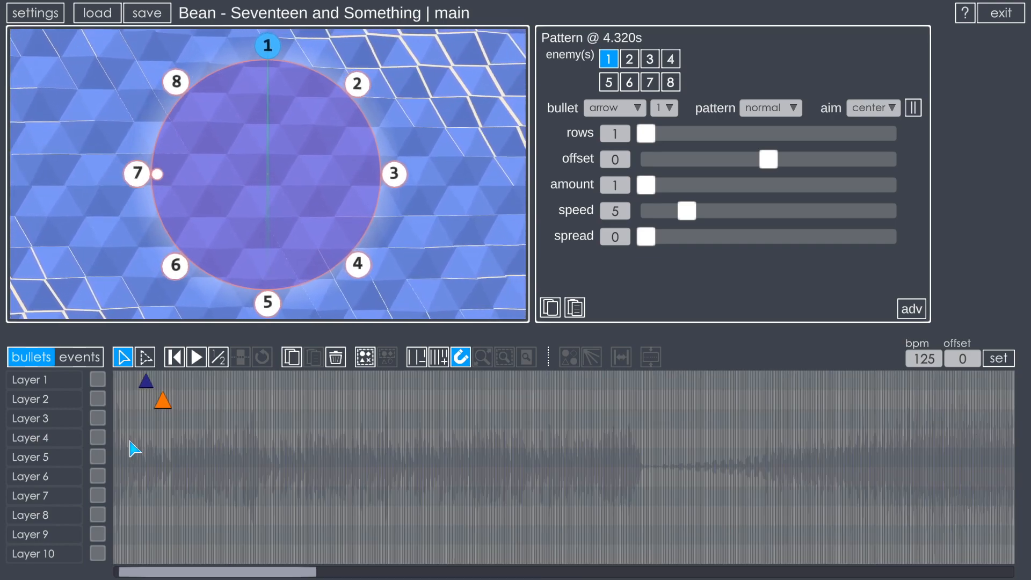
scroll(134, 448, "up", 10)
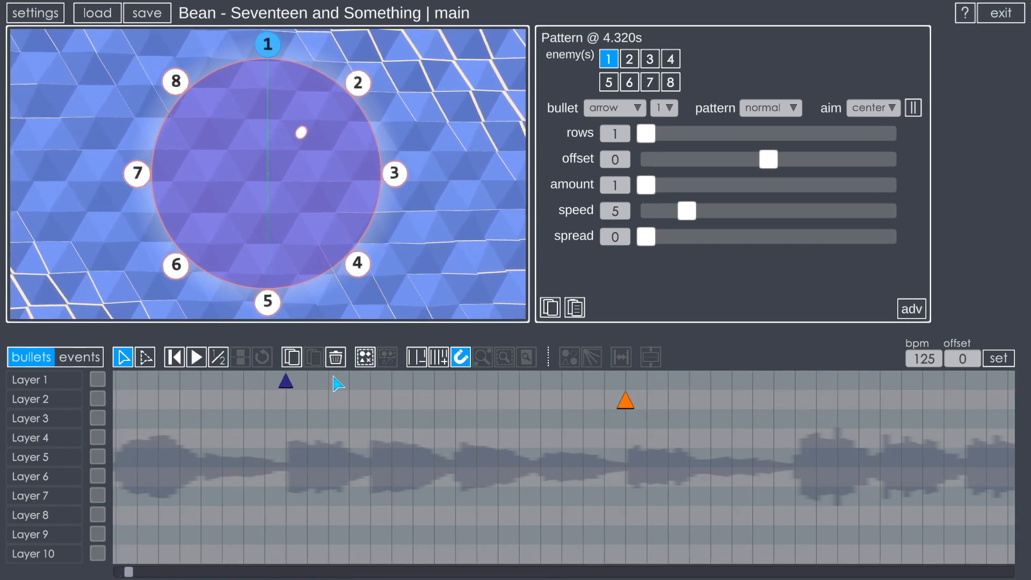
left_click(330, 381)
left_click(371, 384)
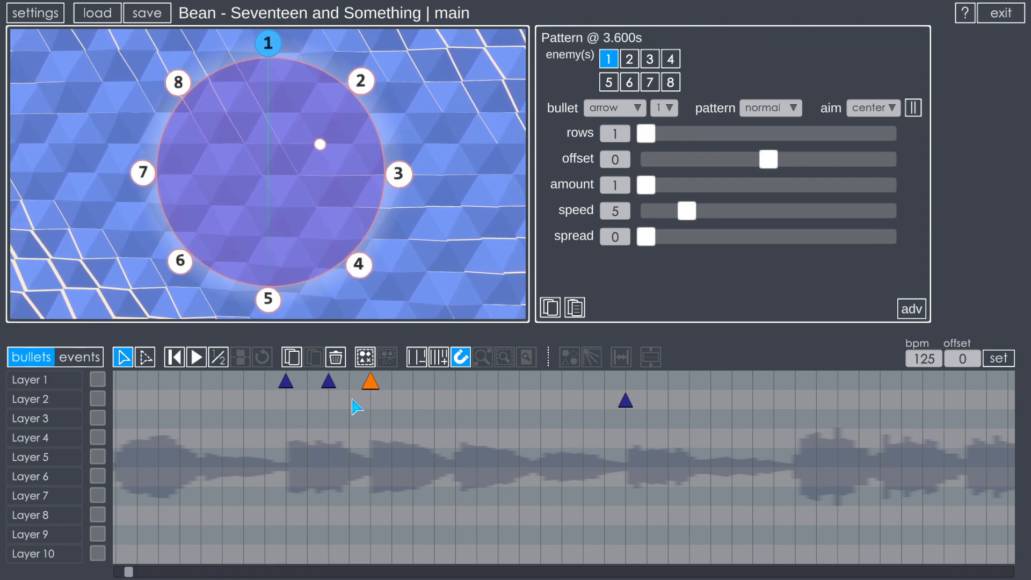
scroll(354, 403, "up", 3)
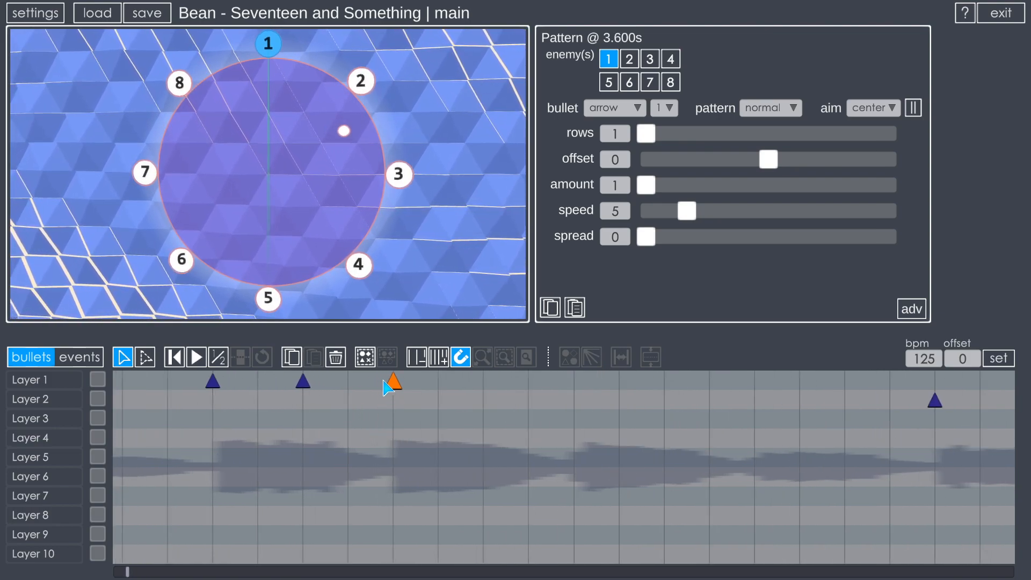
key("minus")
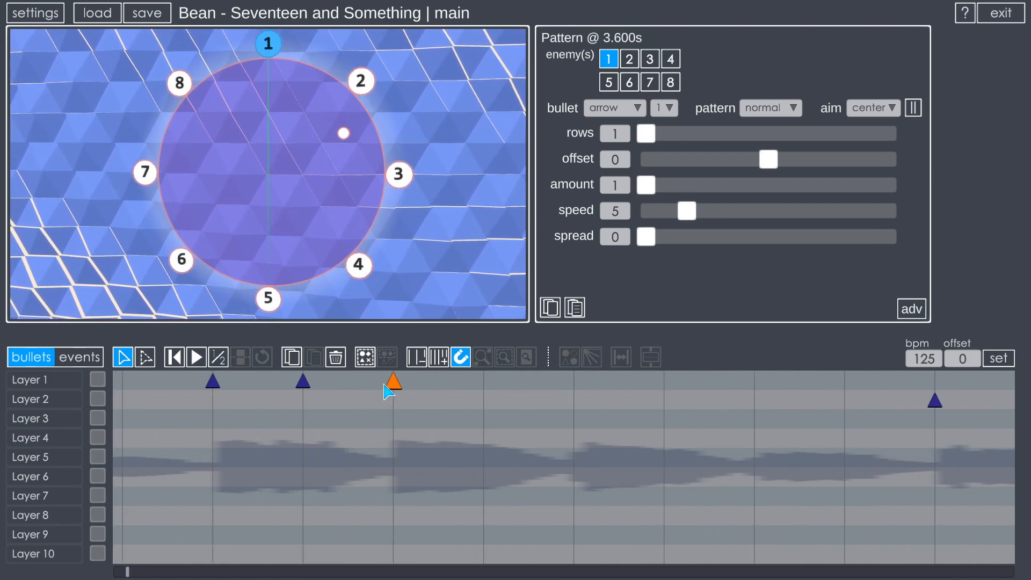
Step: Try moving the 3.600 s marker freely with grid snapping off, and turn snapping back on
left_click(460, 357)
mouse_move(391, 386)
left_mouse_down()
mouse_move(365, 394)
mouse_move(491, 389)
mouse_move(354, 394)
mouse_move(440, 404)
left_mouse_up()
left_click(460, 357)
key("shift")
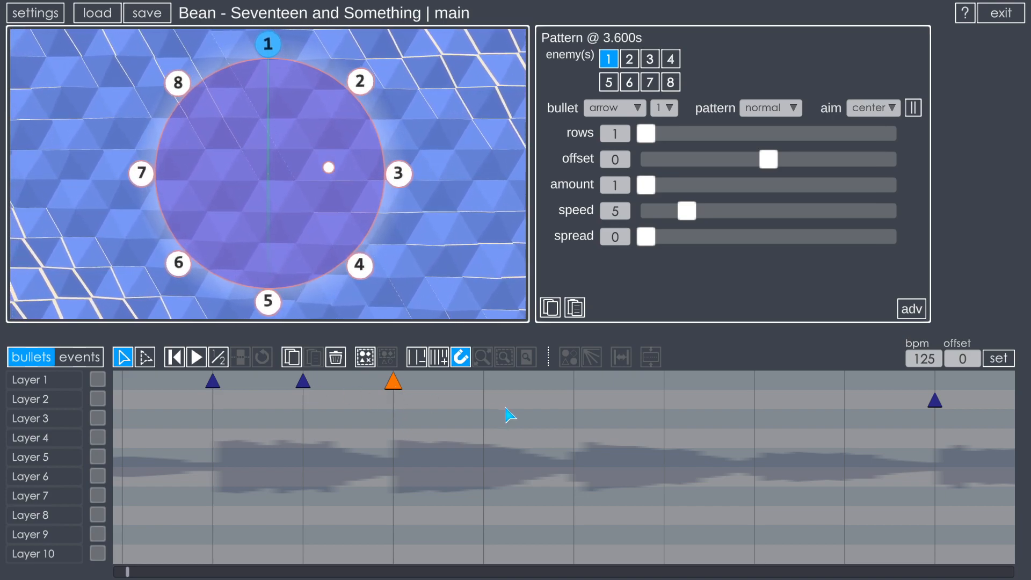
Step: Try shifting the 3.600 s marker down through the layers and back up to Layer 1
key("Down")
key("Down")
key("Down")
key("Up")
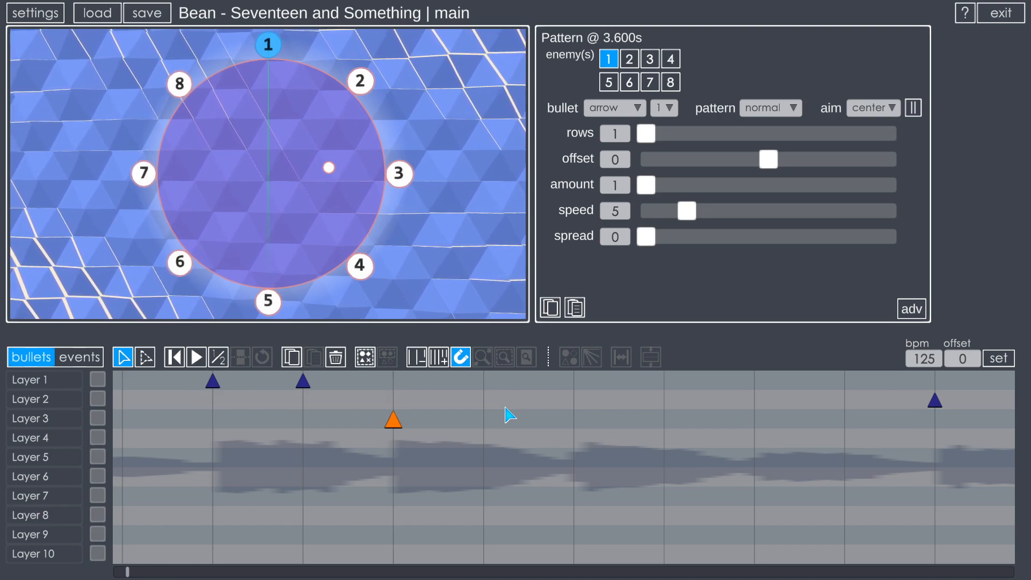
key("Down")
key("Down")
key("Down")
key("Up")
key("Up")
key("Up")
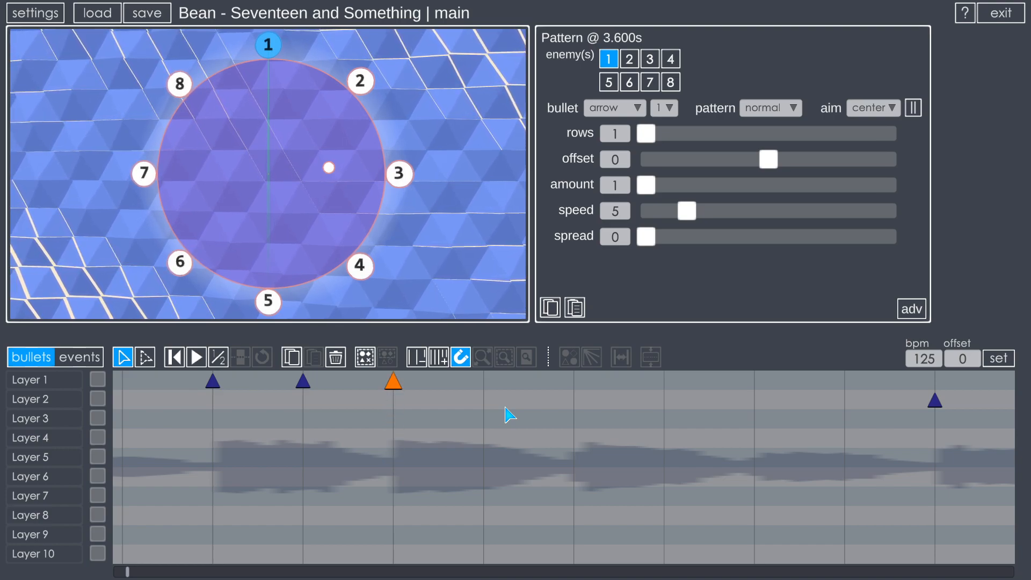
Step: Select all three Layer 1 markers and move them two grid lines later along the timeline
left_click(304, 384, "shift")
mouse_move(396, 392)
left_mouse_down()
mouse_move(557, 392)
mouse_move(369, 393)
mouse_move(628, 403)
left_mouse_up()
left_click(212, 383, "shift")
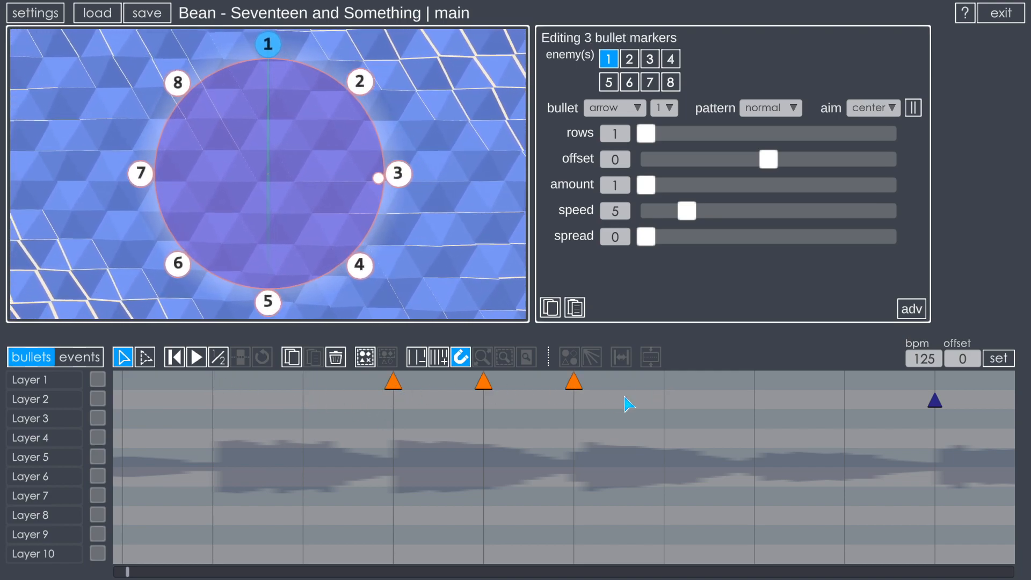
Step: Try shifting the three selected markers down five layers and back up to Layer 1
key("Down")
key("Down")
key("Down")
key("Down")
key("Down")
key("Up")
key("Up")
key("Up")
key("Up")
key("Up")
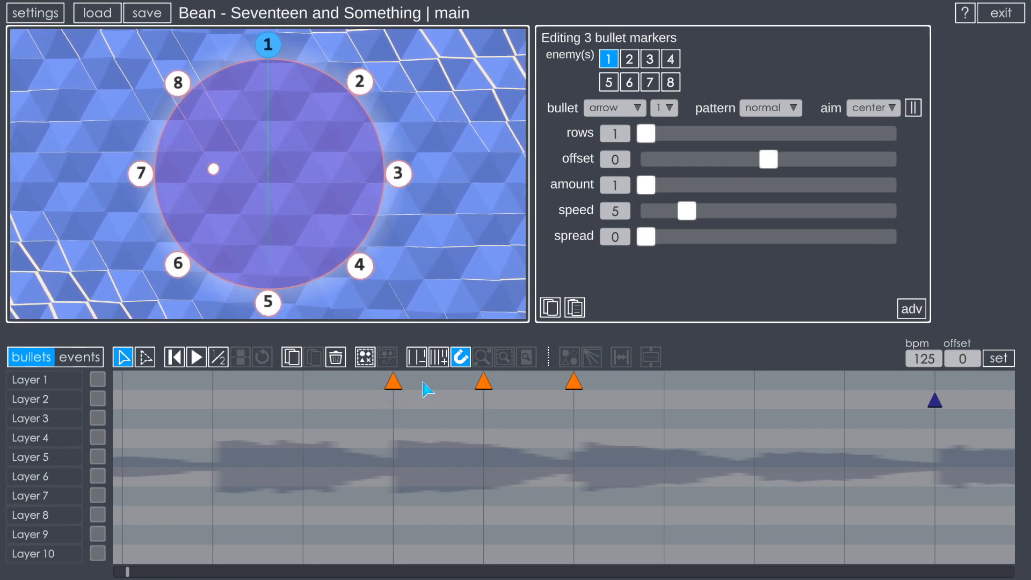
Step: Move only the middle marker, at 3.720 s, down to Layer 5
left_click(485, 384)
key("Down")
key("Down")
key("Down")
key("Down")
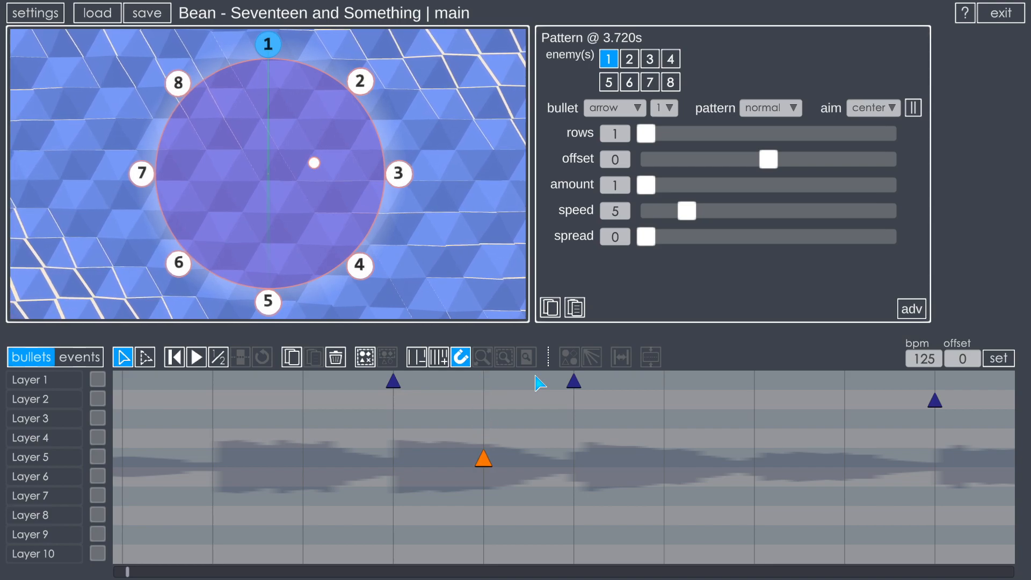
Step: Select all three markers together, shift them down to the lowest layers, and raise them all back to Layer 1
left_click(394, 386, "shift")
left_click(574, 385, "shift")
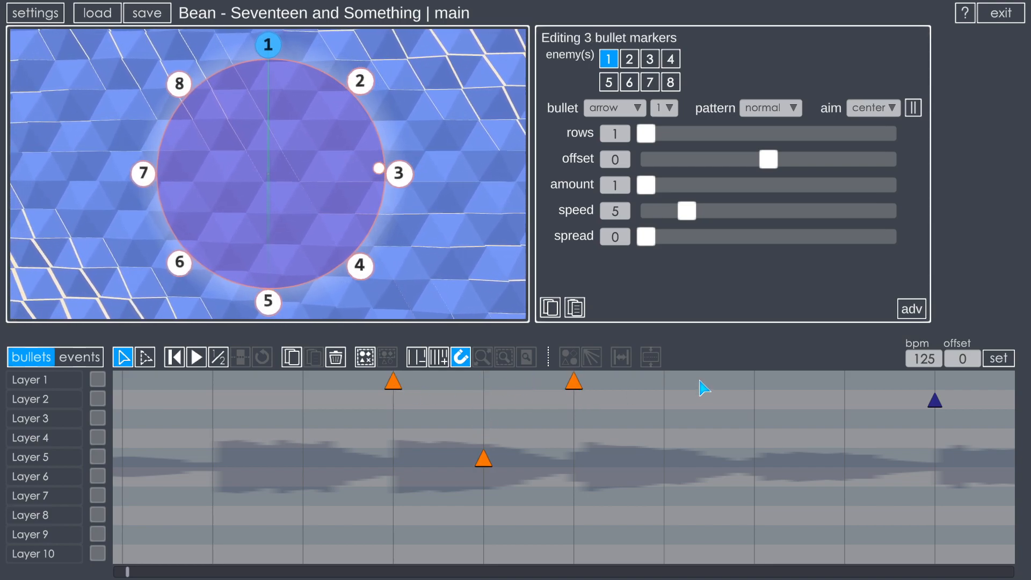
key("Down")
key("Down")
key("Down")
key("Down")
key("Down")
key("Down")
key("Down")
key("Down")
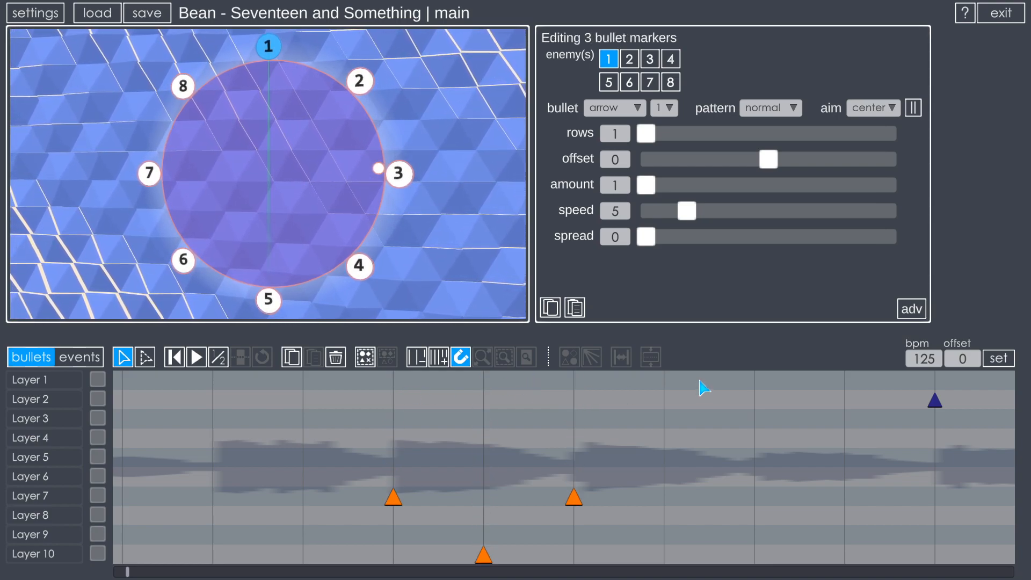
key("Down")
key("Up")
key("Up")
key("Up")
key("Up")
key("Up")
key("Up")
key("Up")
key("Up")
key("Up")
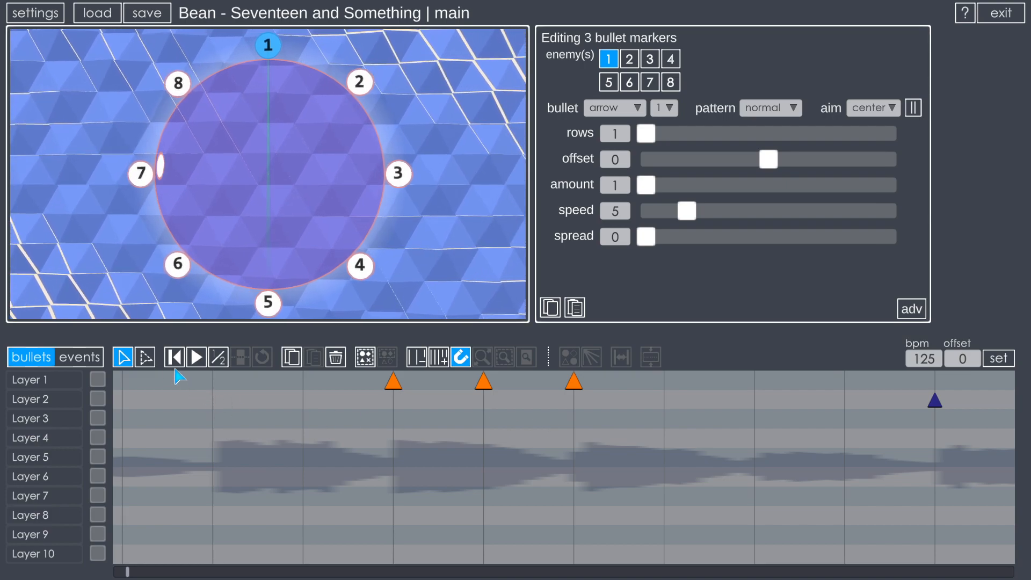
Step: Box-select the three Layer 1 markers with the selection tool and move them later along the timeline as a group
left_click(145, 358)
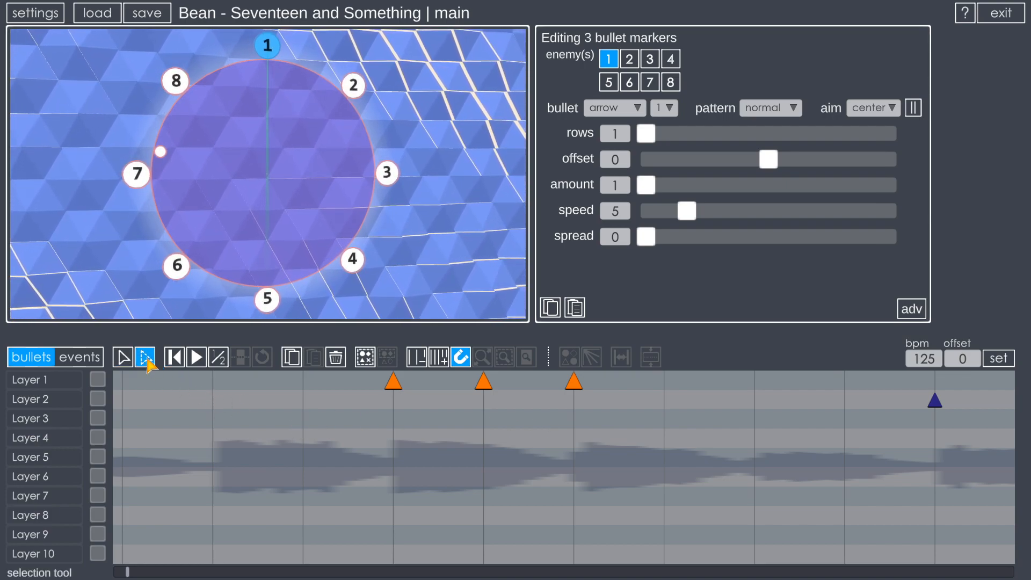
mouse_move(365, 455)
left_mouse_down()
mouse_move(369, 437)
mouse_move(538, 385)
mouse_move(702, 380)
left_mouse_up()
mouse_move(574, 393)
left_mouse_down()
mouse_move(665, 385)
mouse_move(477, 395)
mouse_move(691, 401)
mouse_move(593, 402)
mouse_move(541, 386)
mouse_move(738, 396)
left_mouse_up()
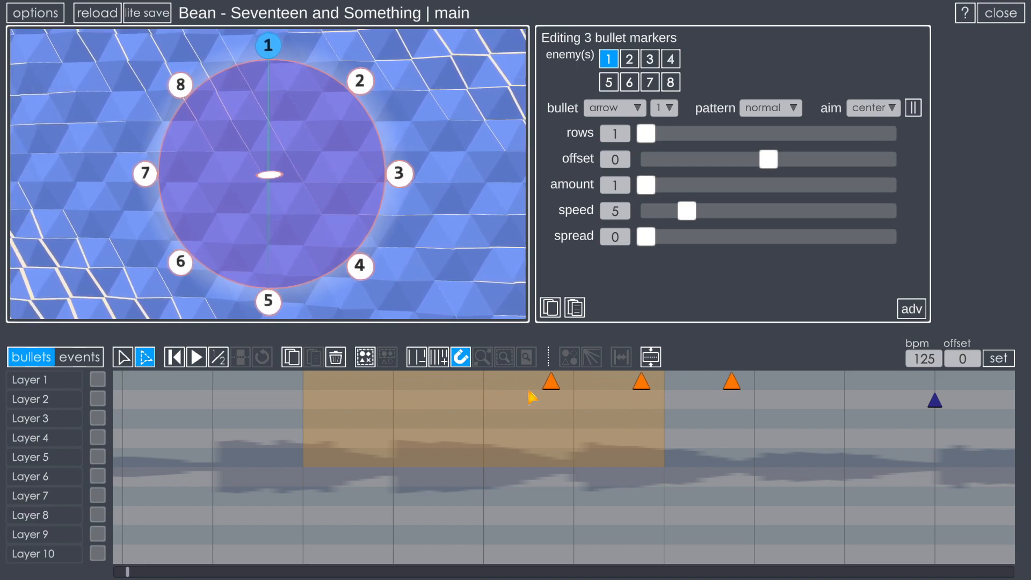
left_click_drag(546, 380, 496, 385)
Step: With snapping off, nudge the middle marker slightly earlier and the last one slightly later, reselect the group, and re-enable snapping
left_click(566, 413)
left_click(461, 357)
left_click_drag(572, 386, 567, 386)
left_click_drag(664, 385, 678, 387)
left_click(568, 385, "shift")
left_click(460, 356)
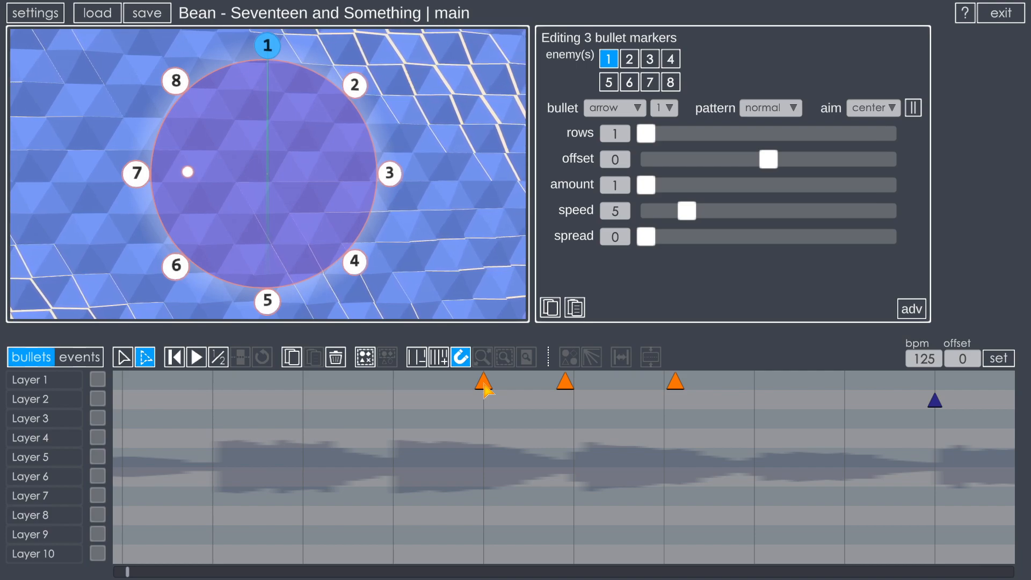
Step: Move the marker group back so the first snaps to 3.600 s, and snap the other two to 3.720 s and 3.840 s
left_click_drag(441, 391, 292, 381)
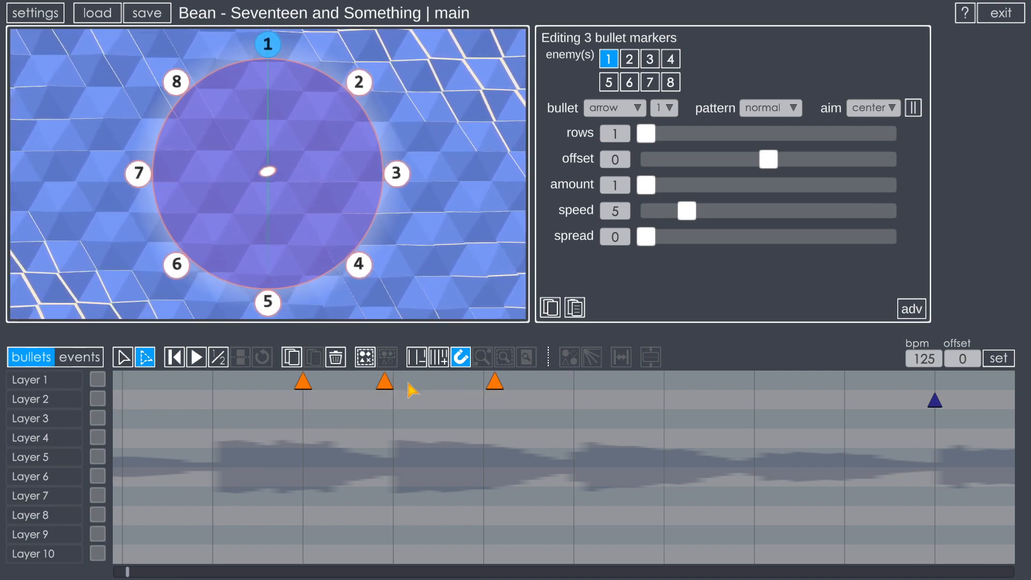
left_click_drag(303, 394, 396, 391)
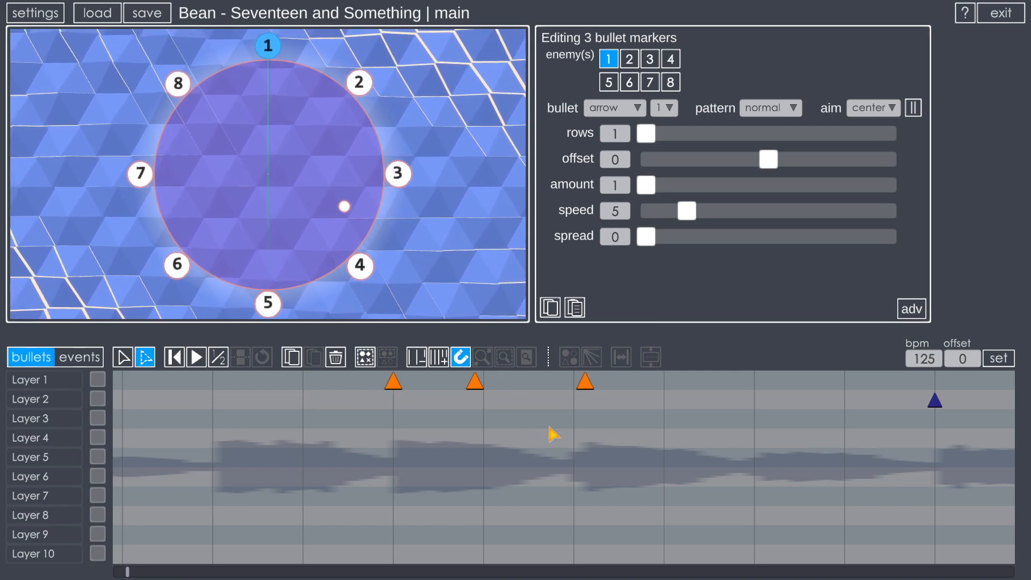
left_click_drag(476, 385, 491, 395)
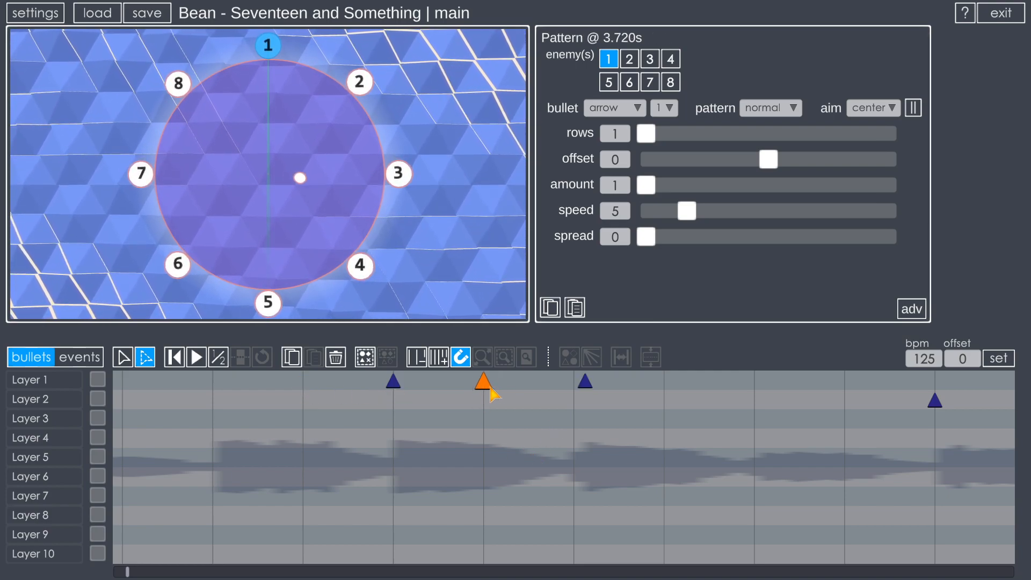
left_click_drag(587, 390, 614, 394)
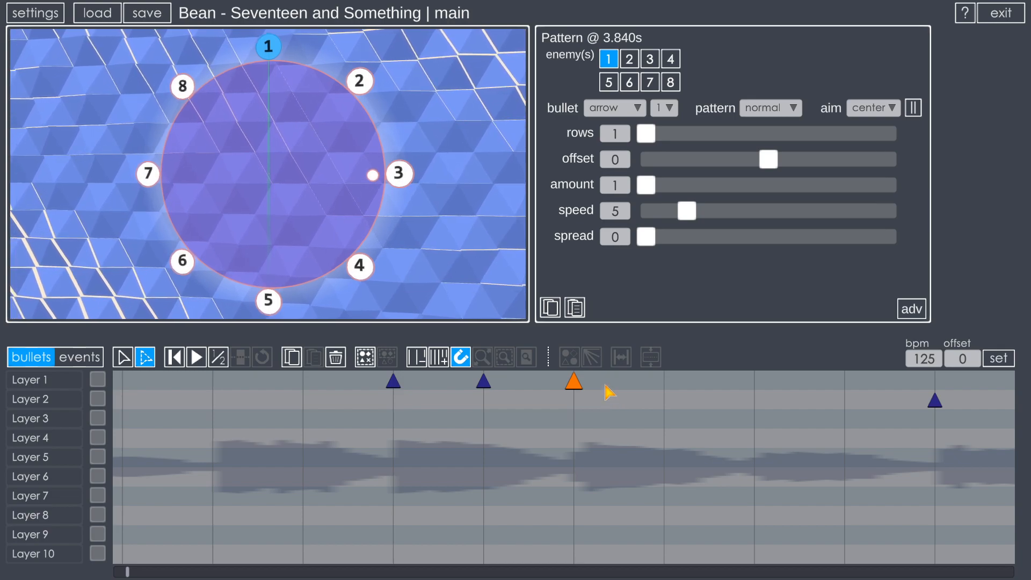
scroll(322, 430, "down", 2)
scroll(578, 421, "down", 2)
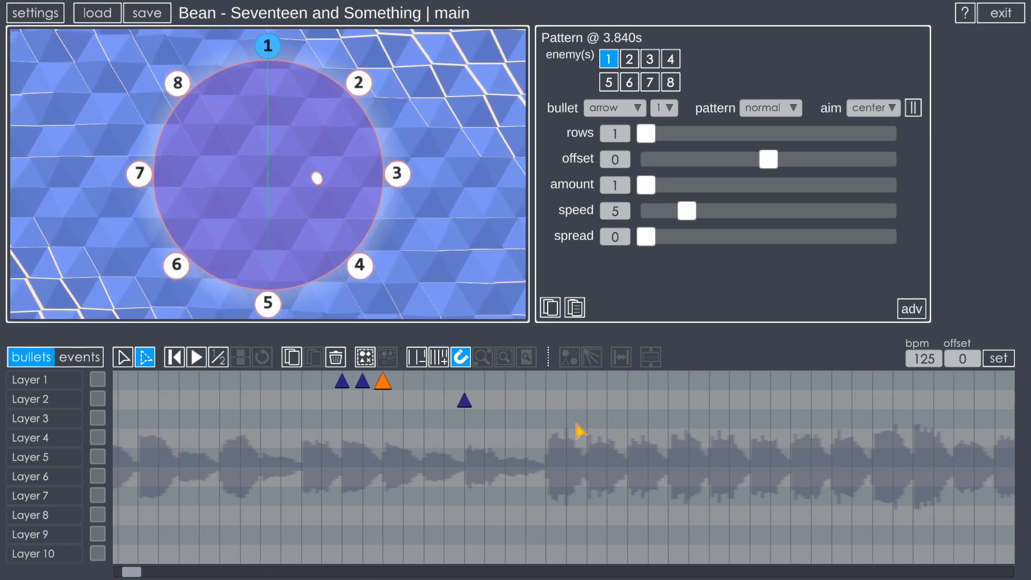
scroll(698, 467, "down", 2)
scroll(424, 469, "up", 2)
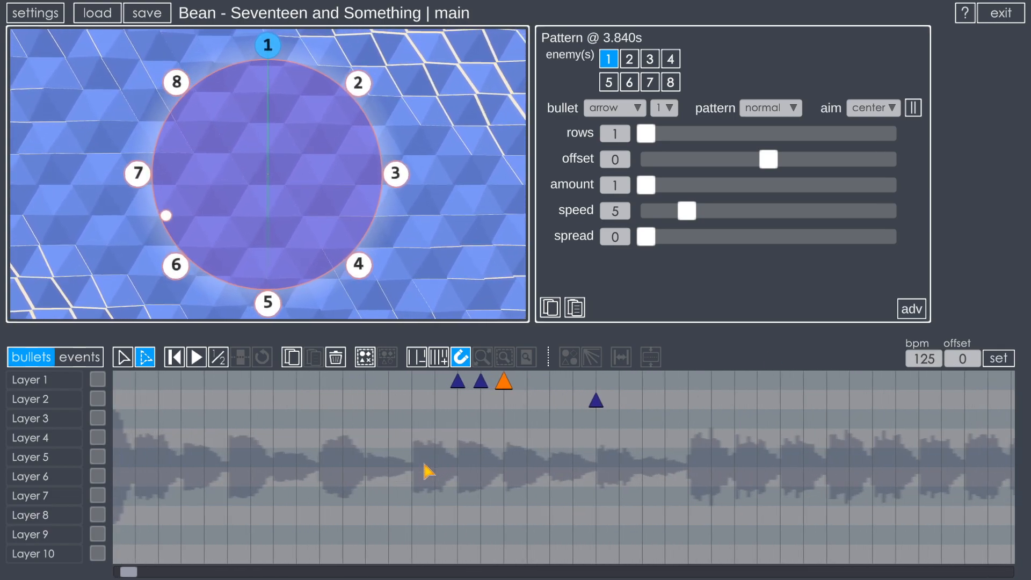
scroll(564, 453, "up", 1)
scroll(496, 439, "up", 1)
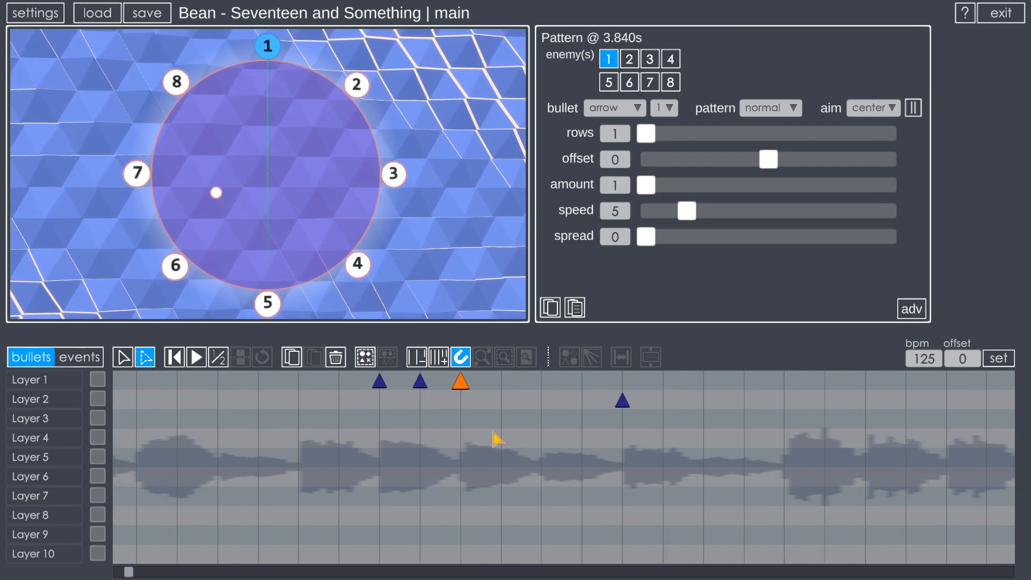
scroll(471, 461, "down", 2)
scroll(481, 488, "up", 1)
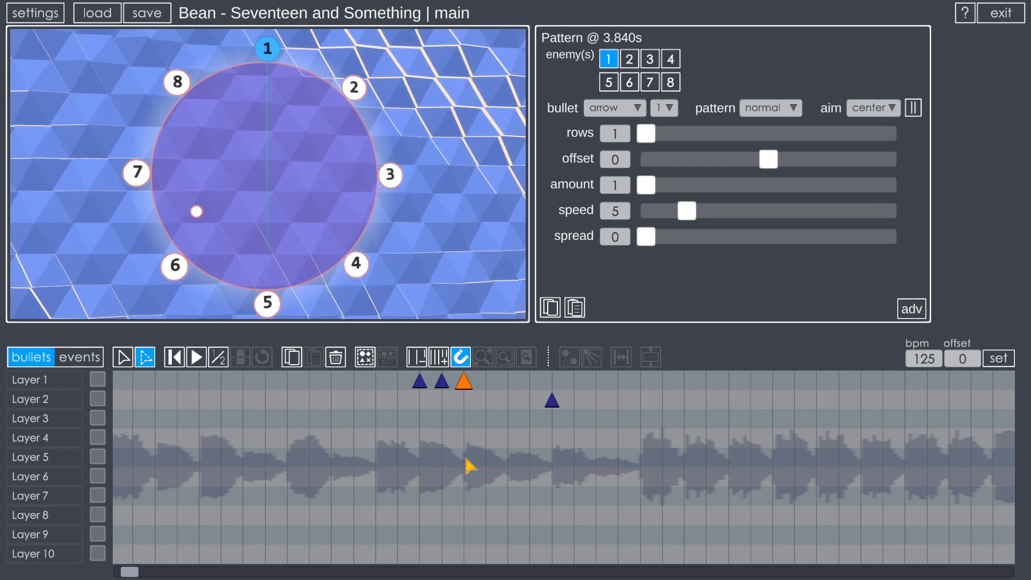
Step: Copy the 3.840 s marker and try setting the playhead at several points after the Layer 2 marker
mouse_move(466, 387)
left_mouse_down()
mouse_move(488, 388)
mouse_move(470, 389)
left_mouse_up()
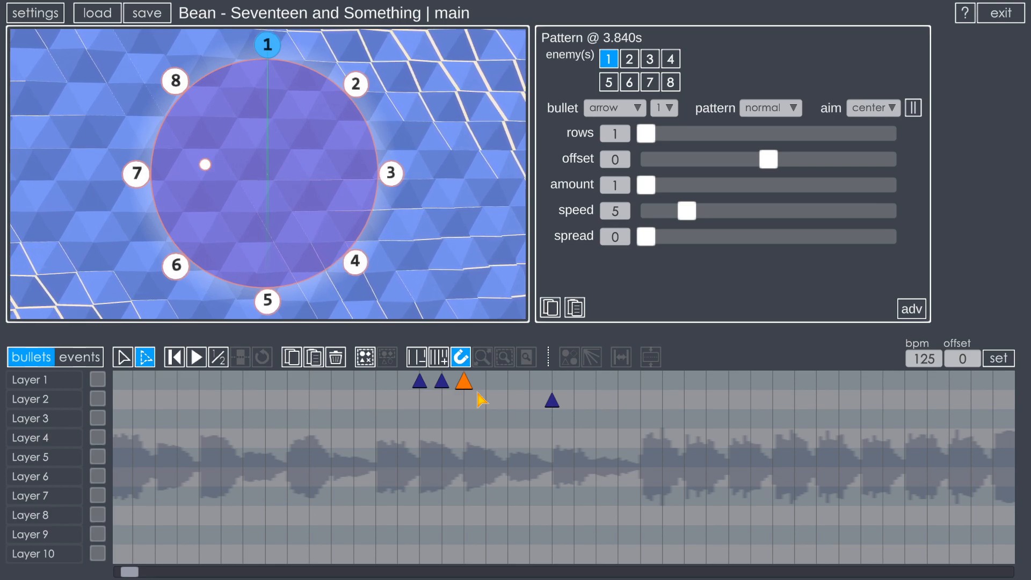
left_click(738, 413)
left_click(758, 416)
left_click(648, 414)
left_click(751, 418)
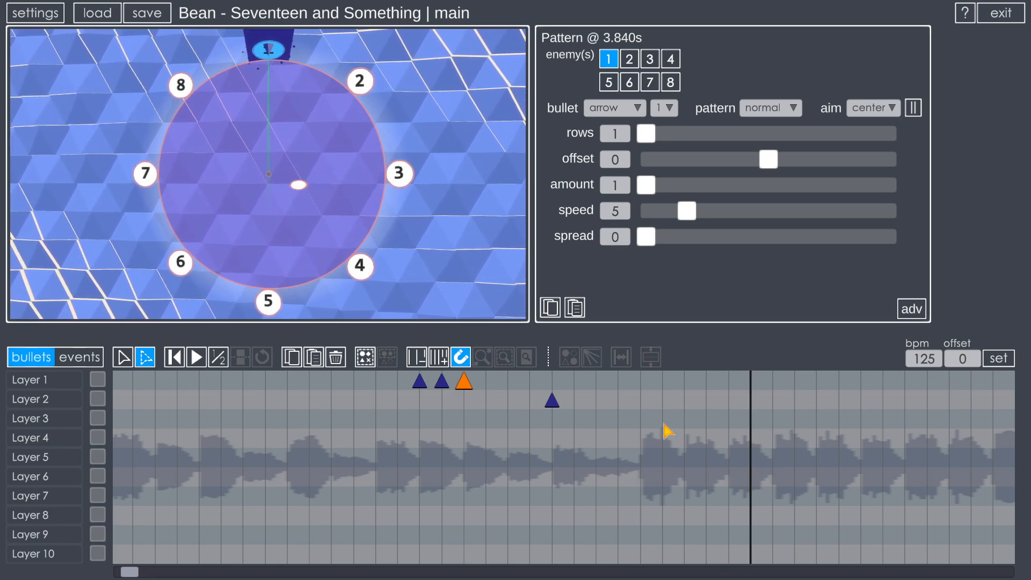
Step: Add four bullet markers on Layer 1 at successive playhead positions after the Layer 2 marker
left_click(664, 423)
key("1")
left_click(728, 427)
key("1")
left_click(815, 424)
key("1")
left_click(863, 432)
key("1")
Step: Box-select and copy the first six markers, and paste the group at two later playhead positions
left_click_drag(398, 408, 493, 471)
scroll(571, 469, "down", 3)
left_click(674, 421)
key("ctrl+v")
left_click(920, 445)
key("ctrl+v")
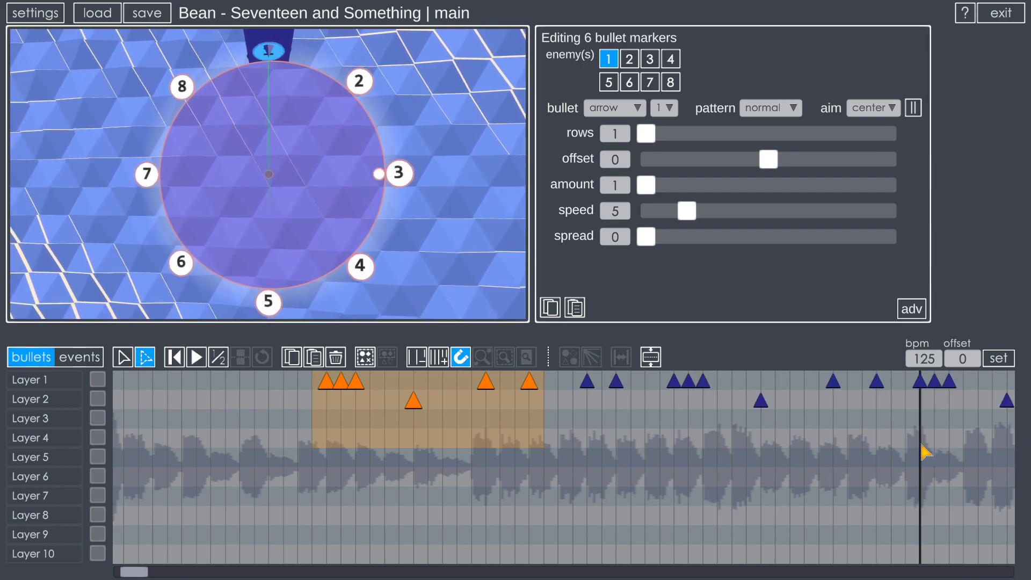
Step: Play the level from just before the first marker group and pause it before the last pasted group
mouse_move(650, 467)
left_mouse_down()
mouse_move(622, 468)
mouse_move(661, 463)
mouse_move(447, 461)
mouse_move(764, 451)
mouse_move(578, 455)
mouse_move(396, 477)
mouse_move(702, 475)
mouse_move(457, 469)
mouse_move(649, 464)
mouse_move(545, 476)
mouse_move(571, 475)
left_mouse_up()
left_click_drag(142, 570, 140, 571)
scroll(256, 542, "down", 3)
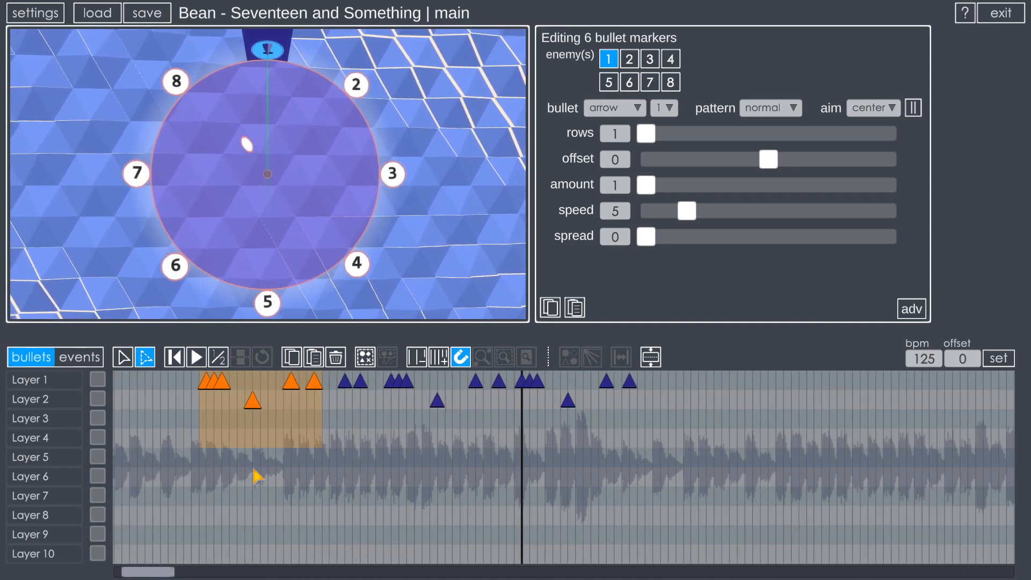
left_click_drag(254, 475, 285, 482)
scroll(284, 483, "up", 6)
scroll(455, 486, "up", 1)
scroll(460, 493, "down", 3)
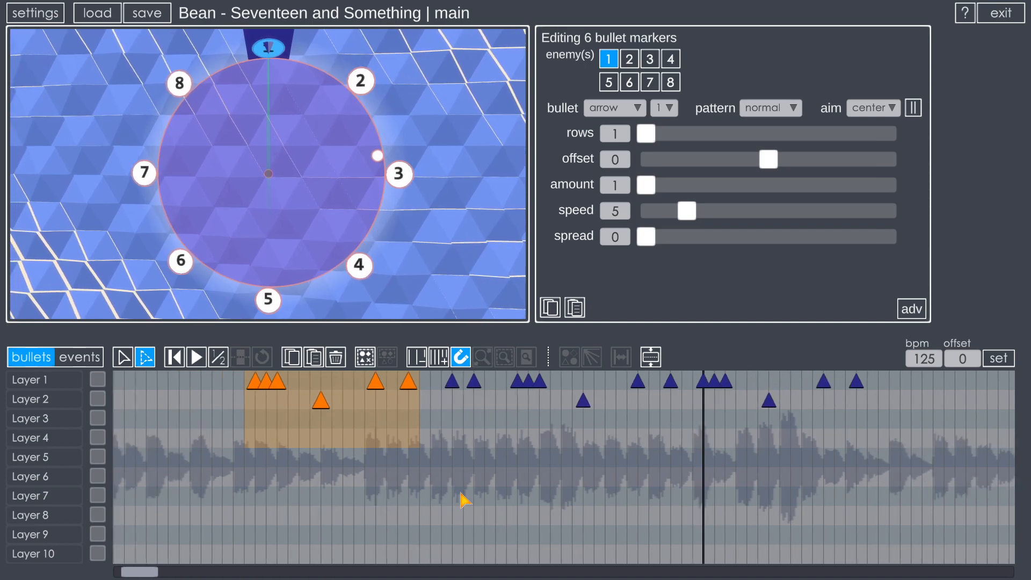
left_click(212, 414)
left_click(189, 413)
key("space")
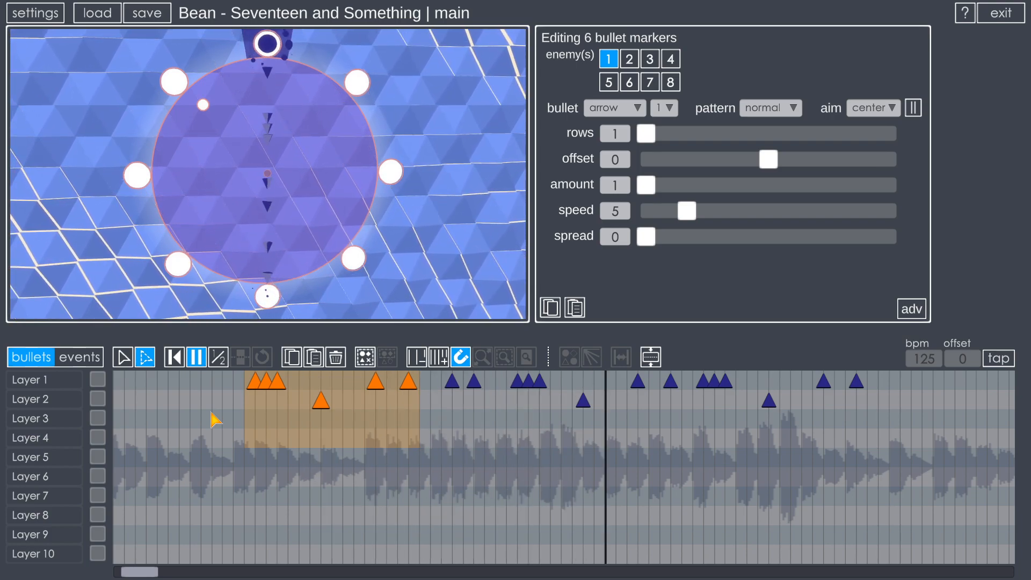
key("space")
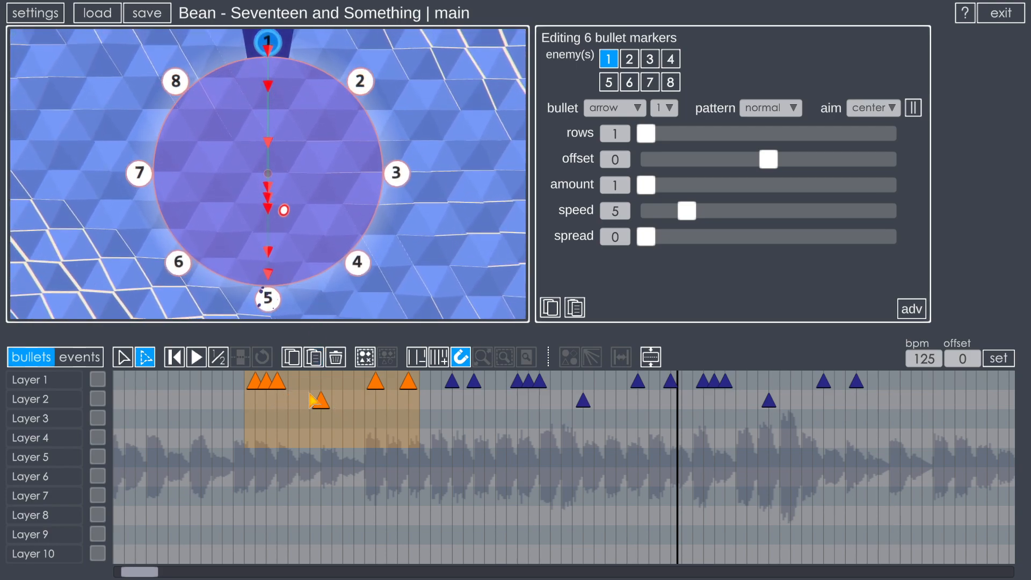
Step: Delete every bullet marker after the first one and select the remaining marker at 3.600 s
left_click_drag(865, 428, 266, 381)
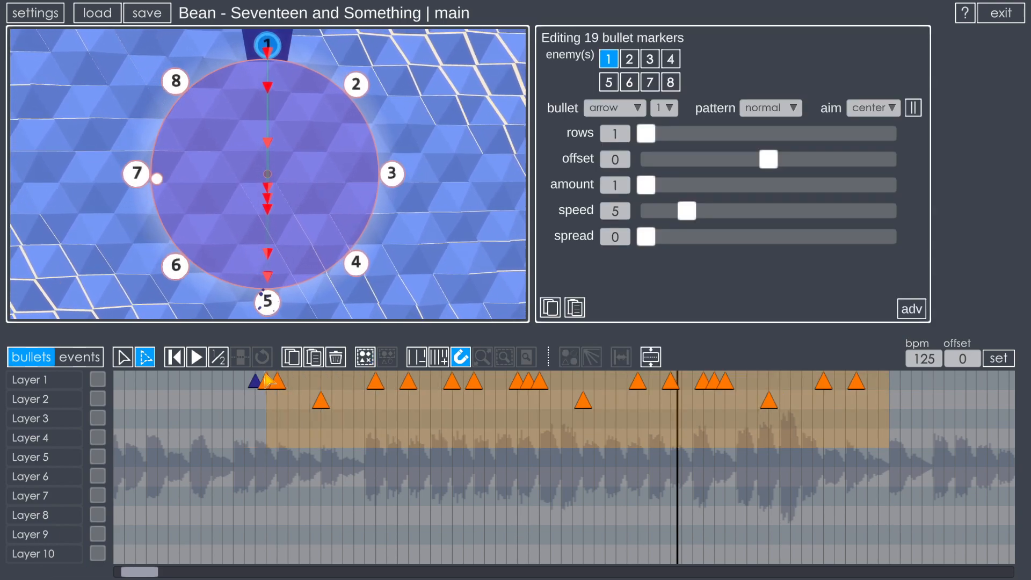
key("Delete")
left_click(285, 415)
left_click(255, 386)
scroll(390, 434, "down", 2)
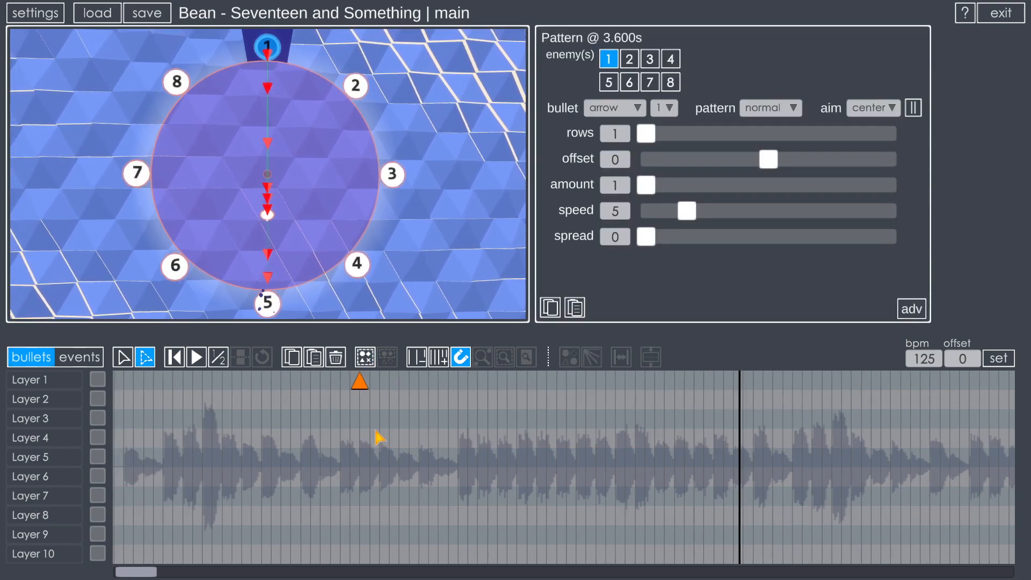
scroll(365, 434, "up", 3)
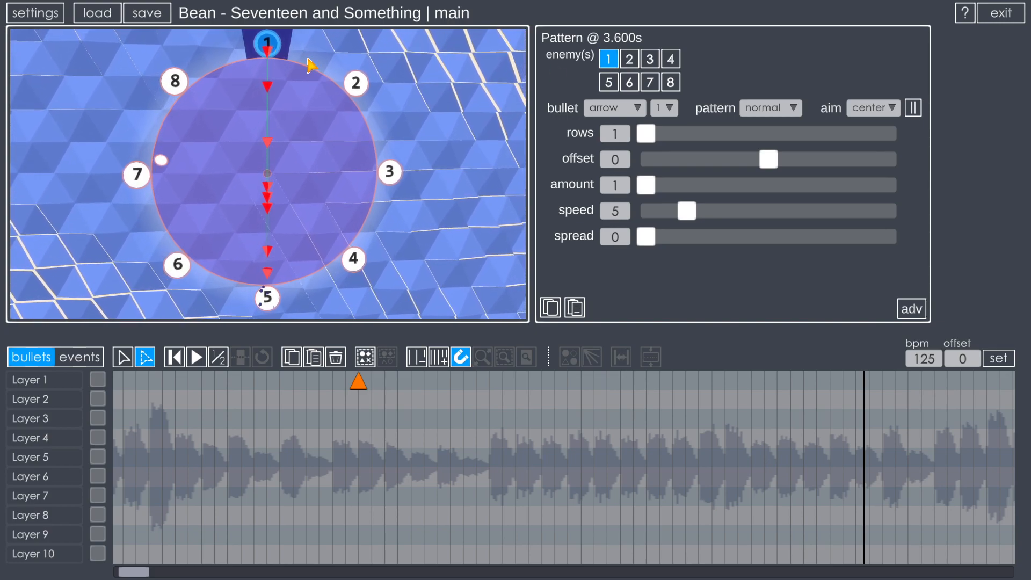
Step: Add enemies 2 through 8 to the 3.600 s marker, alongside enemy 1
left_click(630, 63)
left_click(650, 62)
left_click(670, 62)
left_click(609, 83)
left_click(630, 83)
left_click(650, 85)
left_click(671, 86)
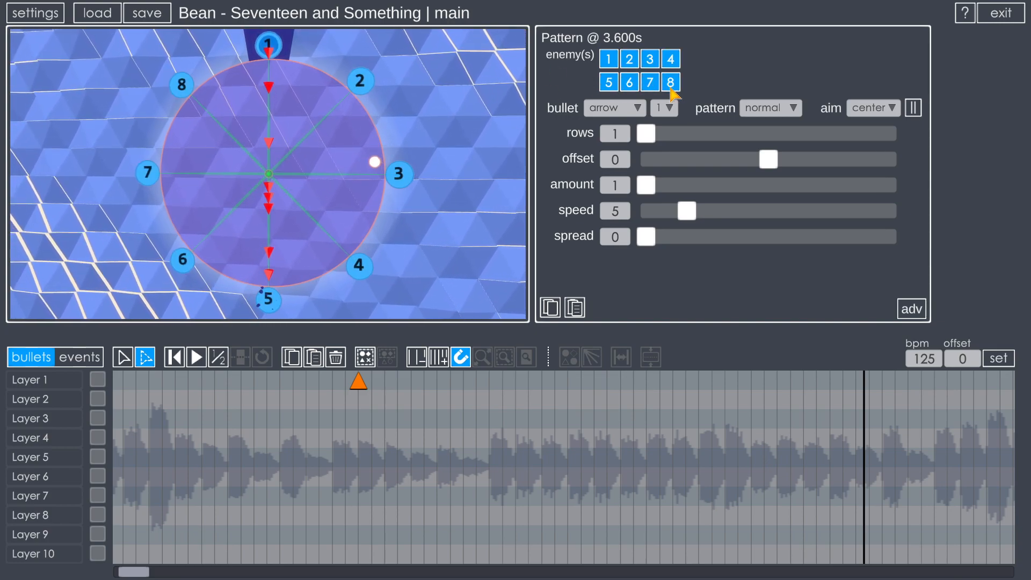
Step: Remove enemies 1 to 4 and 6 to 8 from the marker so only enemy 5 fires
left_click(608, 59)
left_click(630, 59)
left_click(649, 59)
left_click(671, 59)
left_click(671, 82)
left_click(650, 82)
left_click(630, 82)
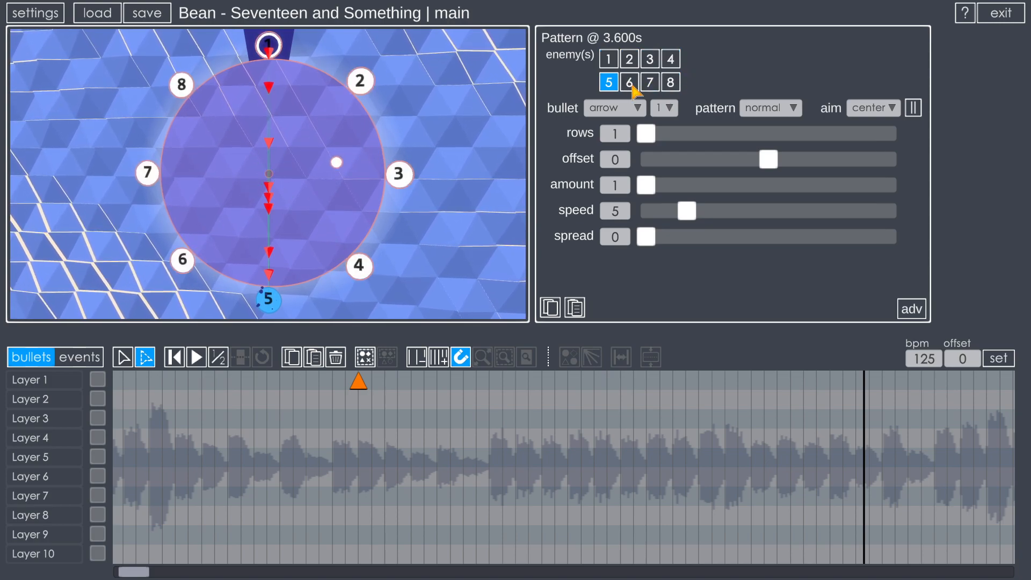
Step: Turn all the other enemies back on for the marker, alongside enemy 5
left_click(632, 58)
left_click(631, 79)
left_click(670, 61)
left_click(669, 80)
left_click(611, 58)
left_click(651, 58)
left_click(648, 81)
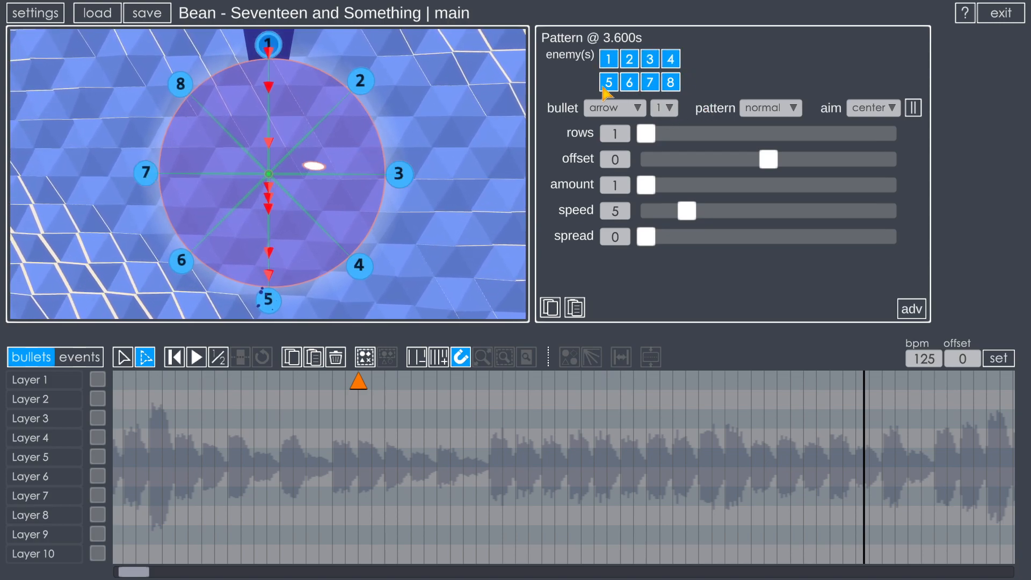
Step: Try different enemy combinations on the marker, including 5, 6 or 3 alone, and finish with only enemy 1
left_click_drag(613, 60, 625, 77)
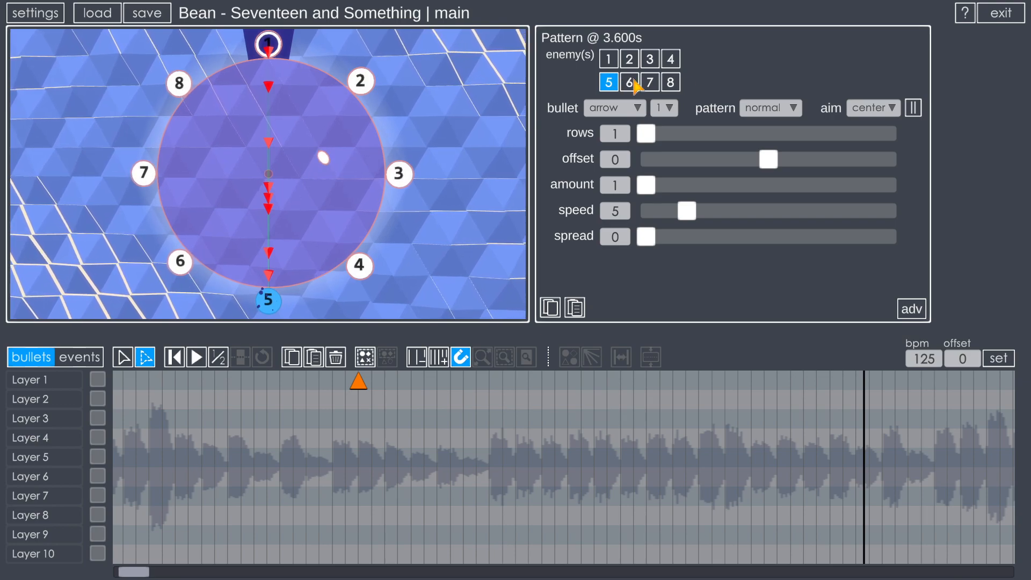
left_click(613, 58)
left_click(628, 80)
left_click_drag(666, 71, 596, 58)
left_click(631, 86)
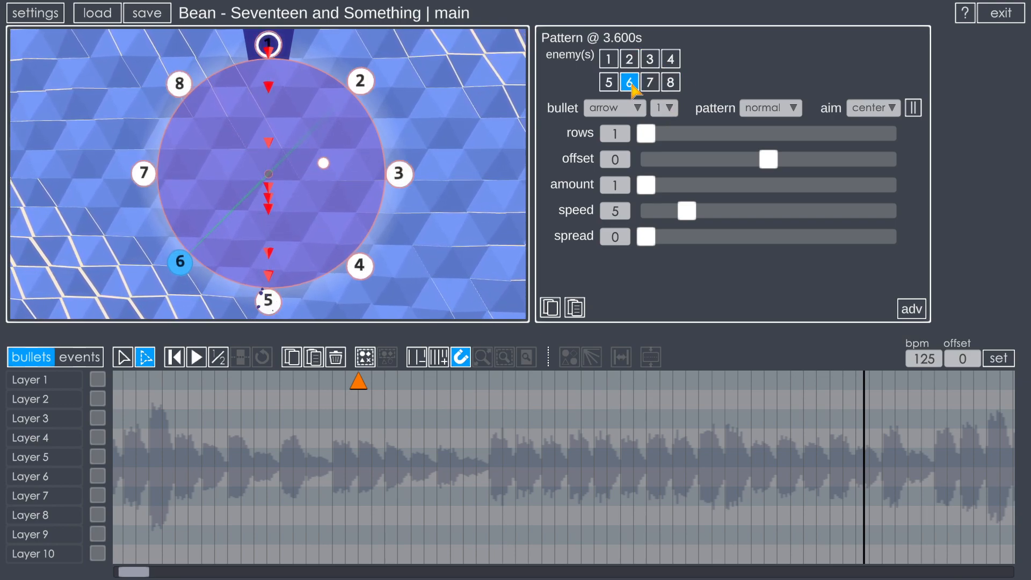
left_click(650, 63)
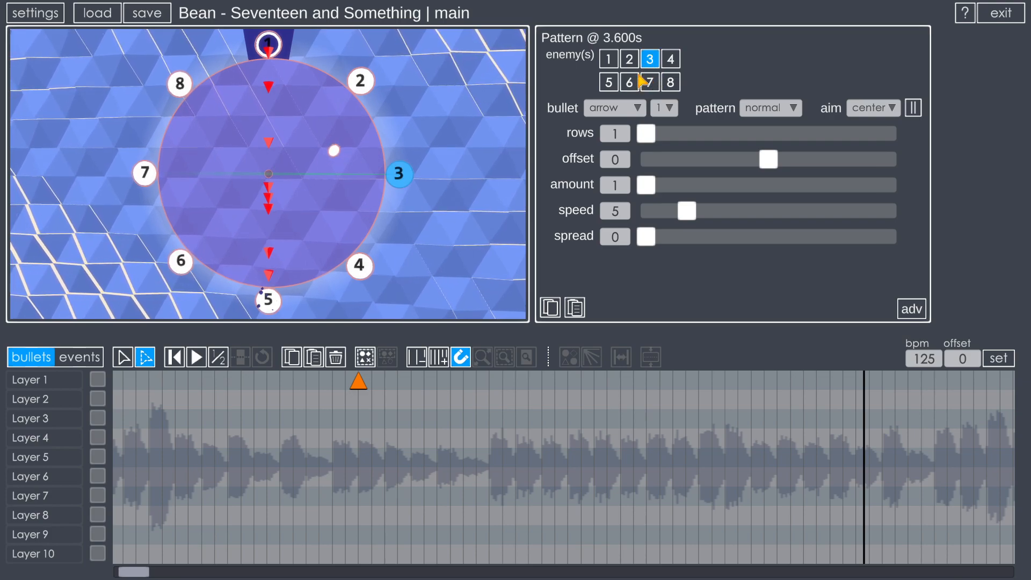
left_click_drag(623, 81, 642, 78)
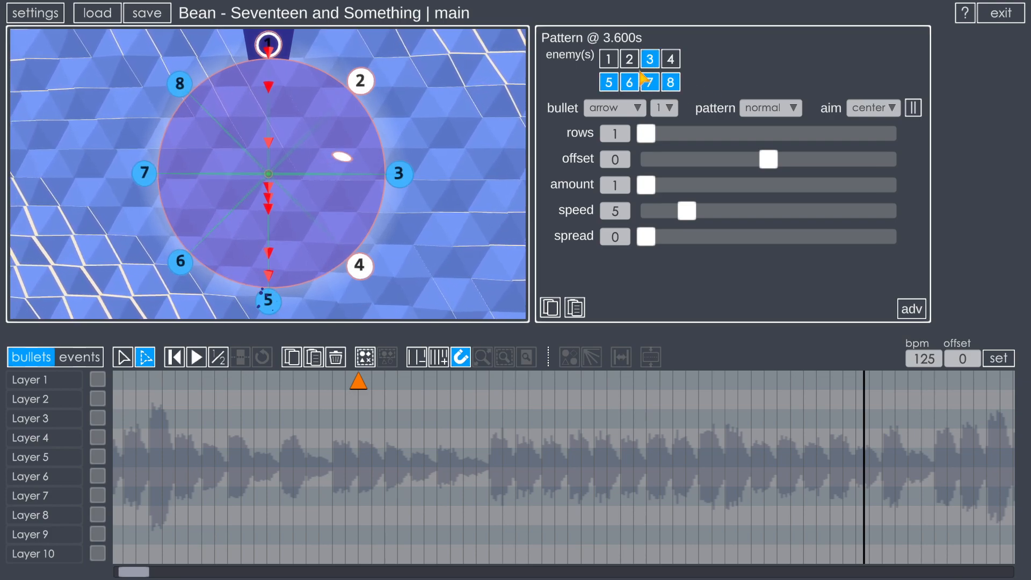
left_click(610, 63)
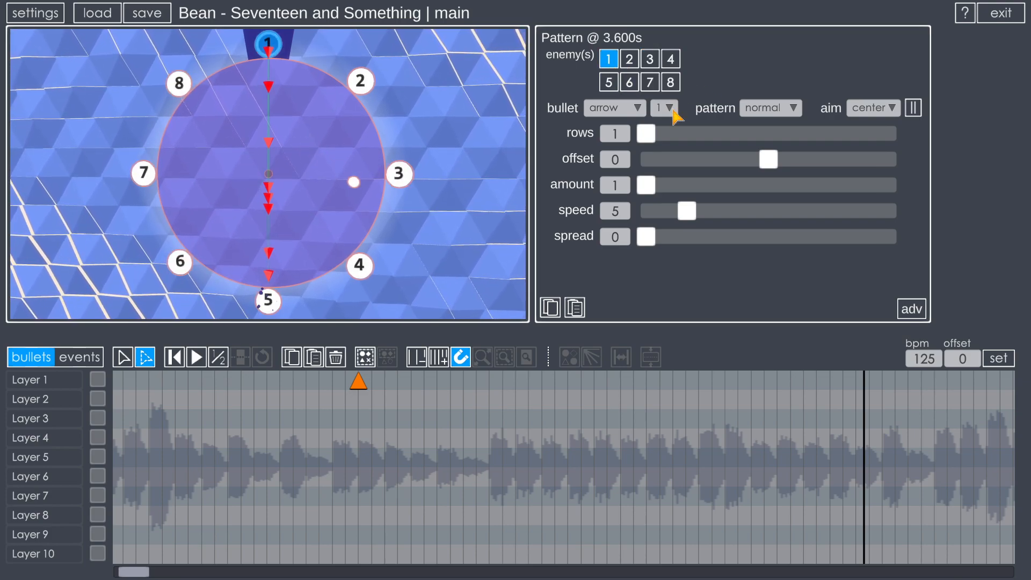
Step: Add enemies 3, 5 and 7 to the marker, and reduce the selection to enemies 1 and 5
left_click(611, 80, "shift")
left_click(650, 64, "shift")
left_click(652, 78, "shift")
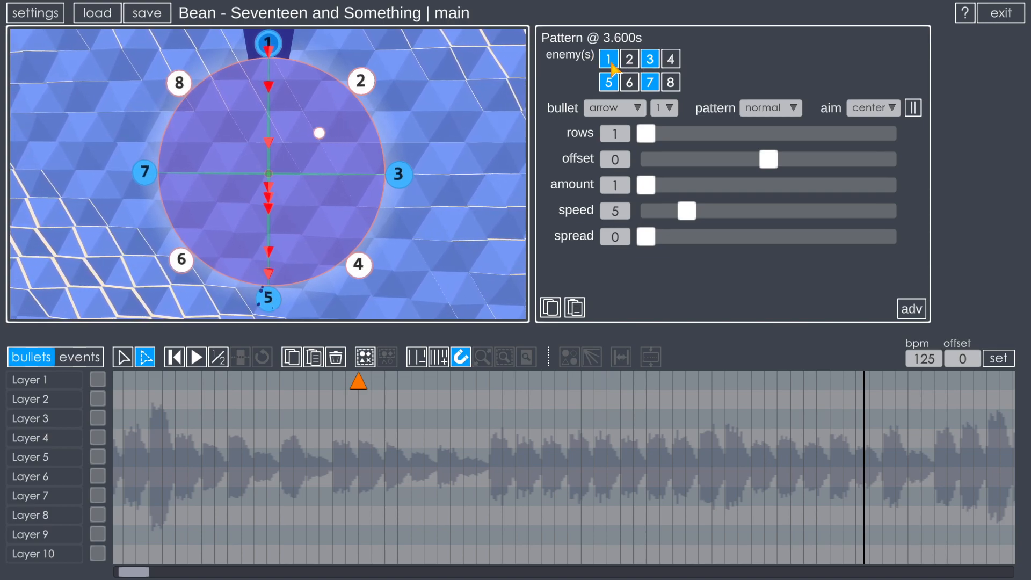
mouse_move(615, 63)
left_mouse_down()
mouse_move(611, 86)
mouse_move(647, 84)
mouse_move(614, 87)
left_mouse_up()
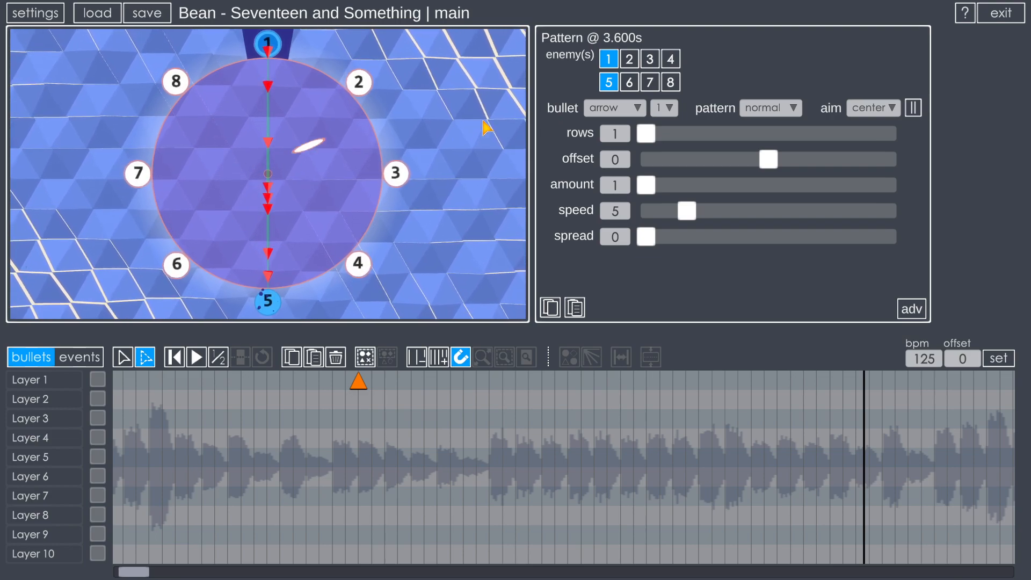
Step: Look over the available bullet types and set the arrow bullet's variant number to 2
left_click(635, 110)
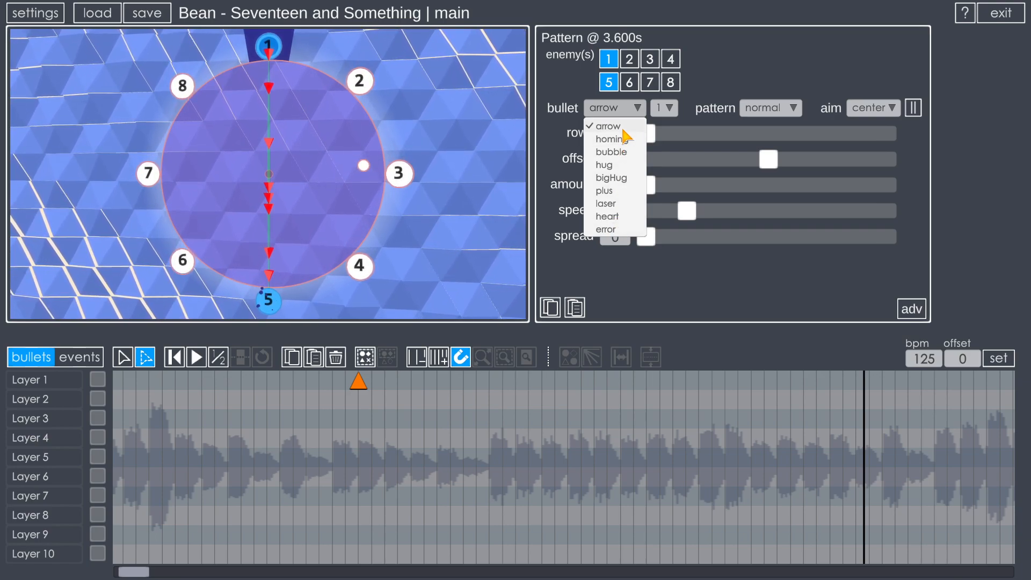
left_click(697, 93)
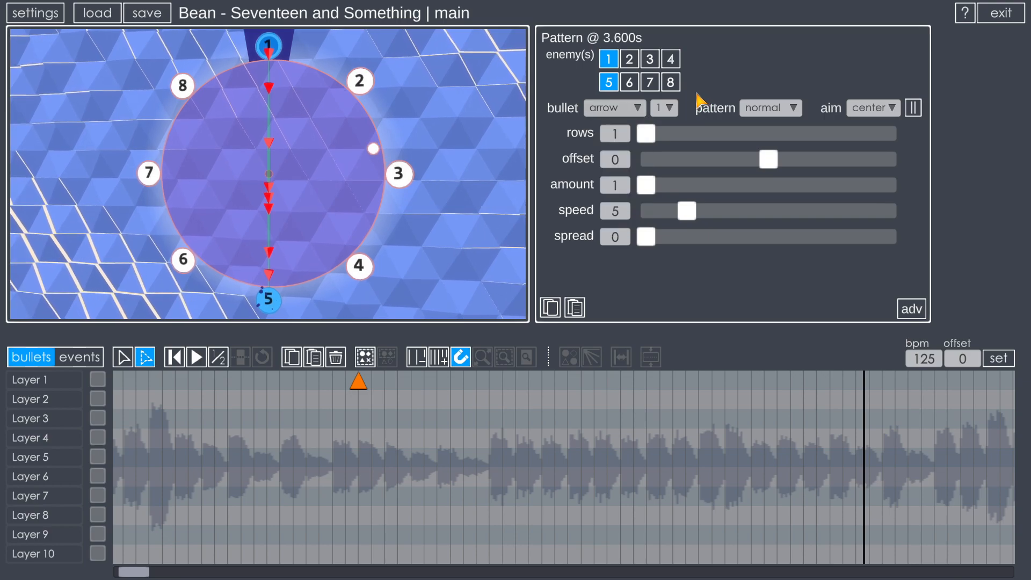
left_click(667, 110)
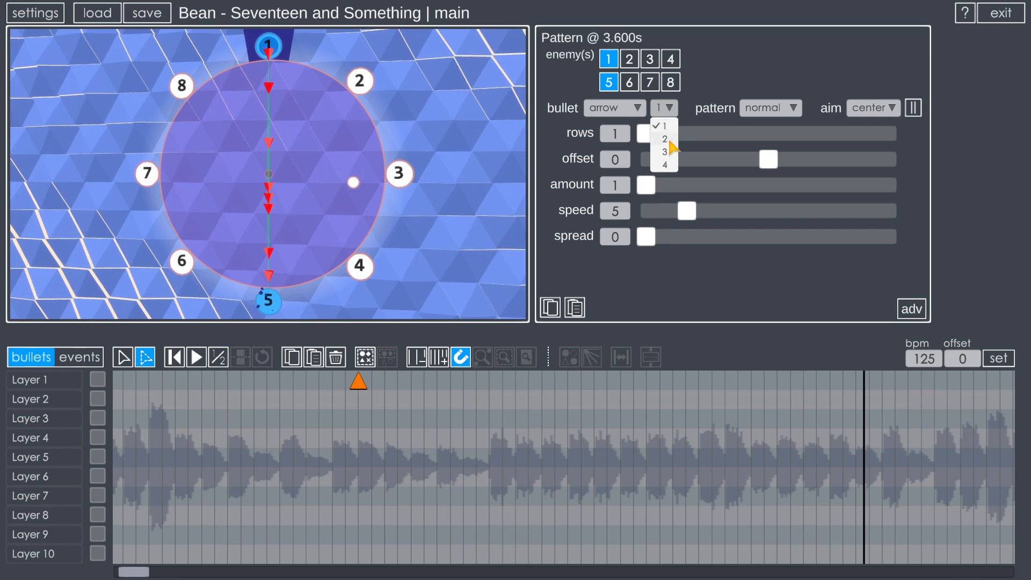
left_click(665, 139)
left_click(669, 108)
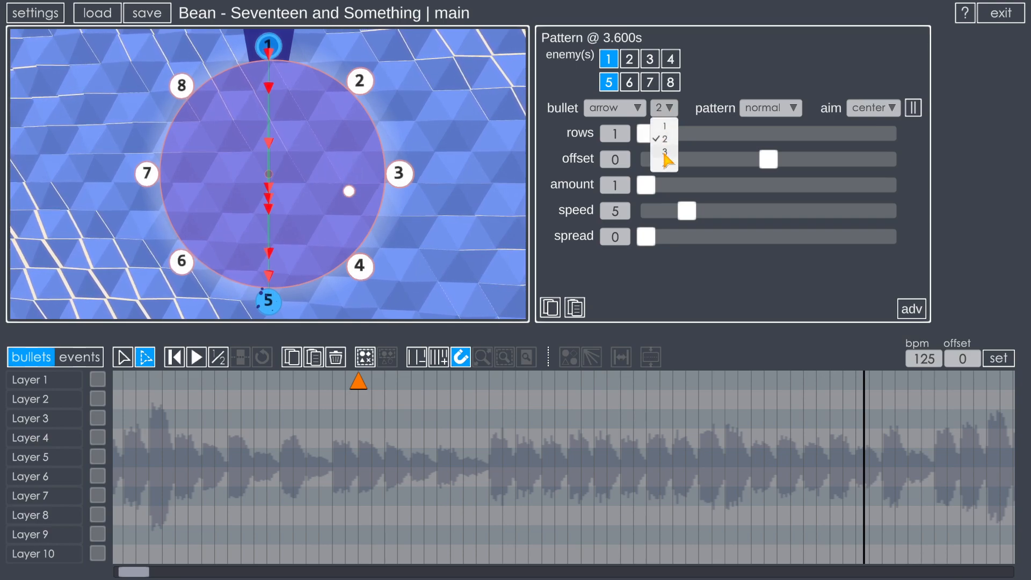
left_click(671, 112)
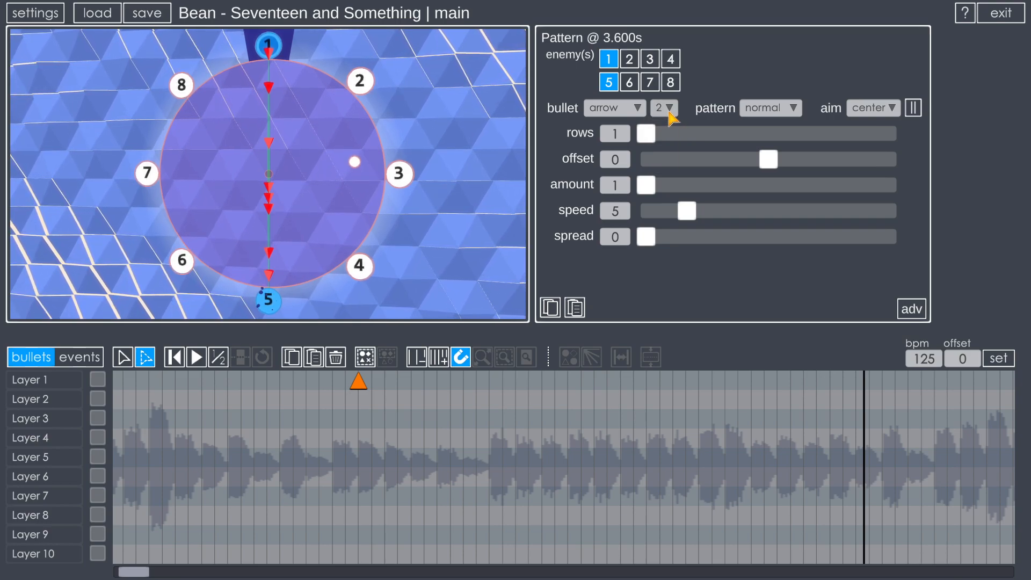
Step: Deselect the marker, switch selection mode, and place new bullet markers on Layers 1, 2 and 3 after it
left_click(400, 389)
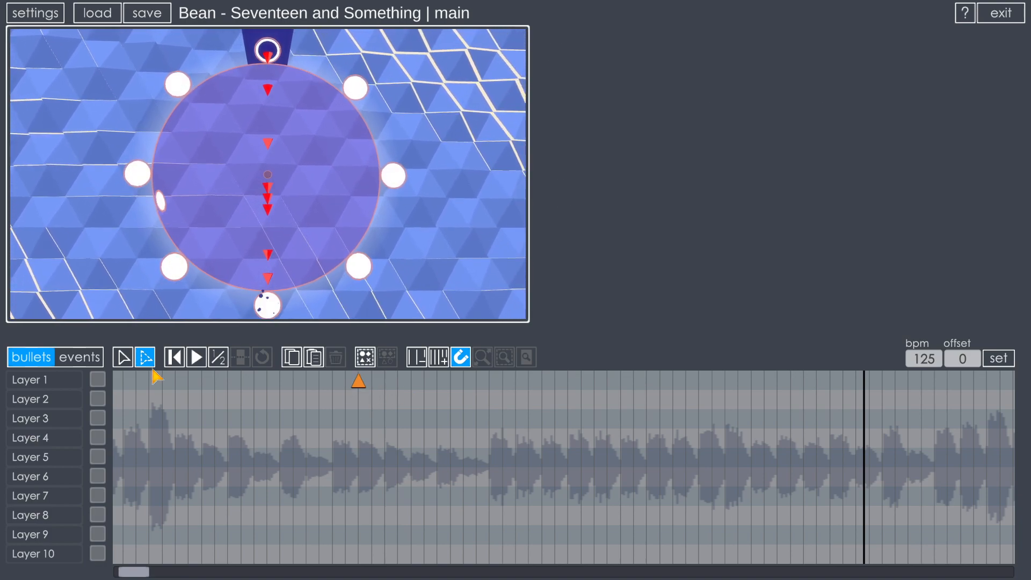
left_click(122, 361)
left_click(424, 383)
left_click(510, 426)
left_click(423, 382)
left_click(443, 402)
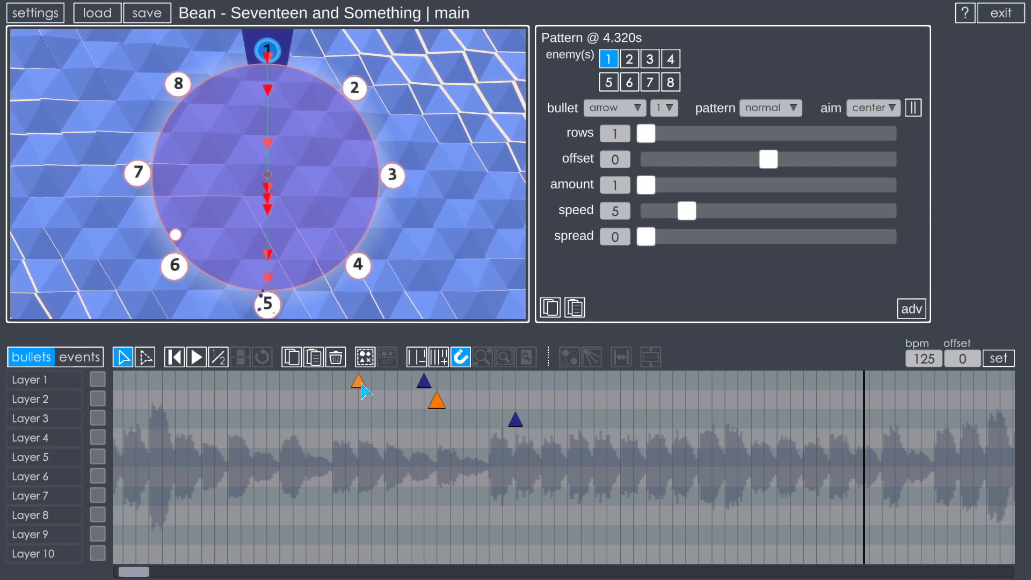
Step: Delete the three new markers on Layers 1, 2 and 3
key("Delete")
left_click(516, 420)
key("Delete")
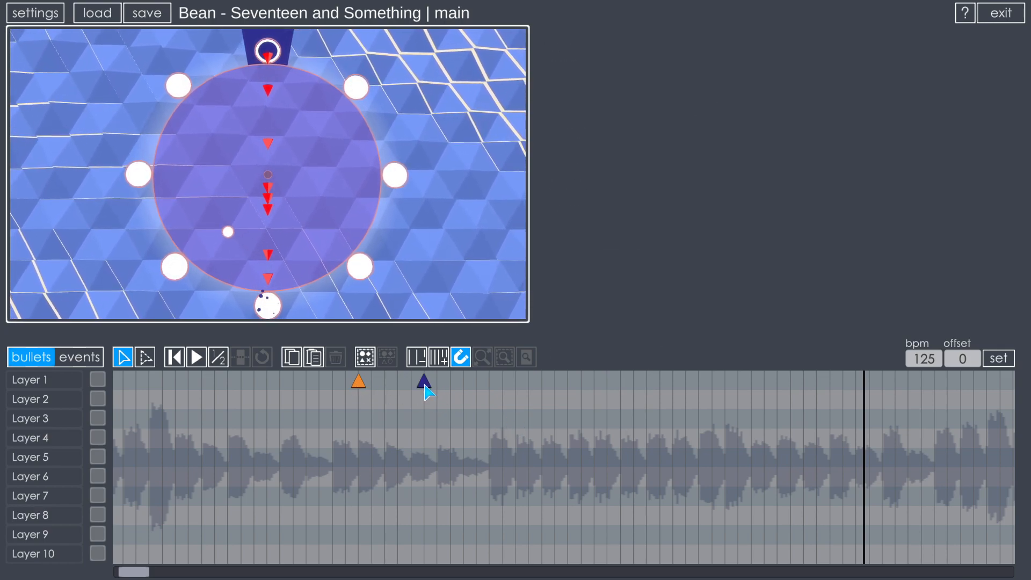
left_click(424, 382)
key("Delete")
Step: Select the 3.600 s marker and set its bullet variant number to 1
left_click(358, 384)
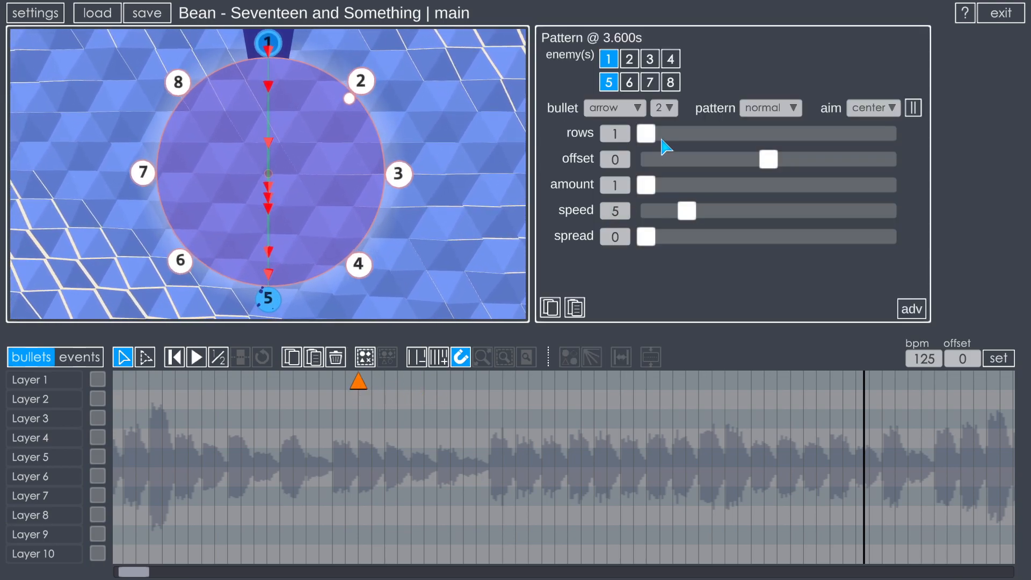
left_click(664, 108)
left_click(666, 117)
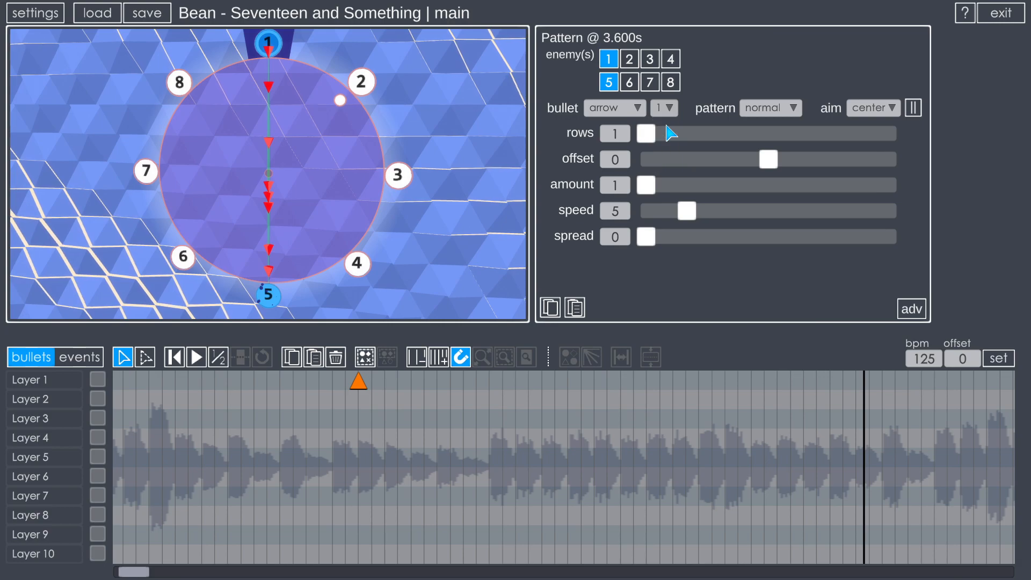
Step: Try the homing bullet type on the marker and switch it back to arrow
left_click(628, 110)
left_click(615, 139)
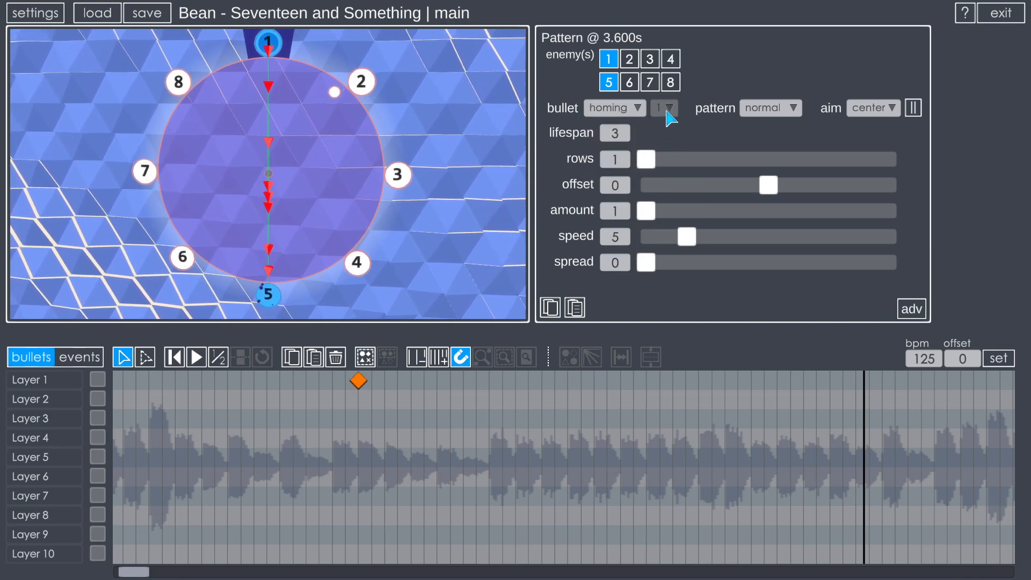
left_click(641, 110)
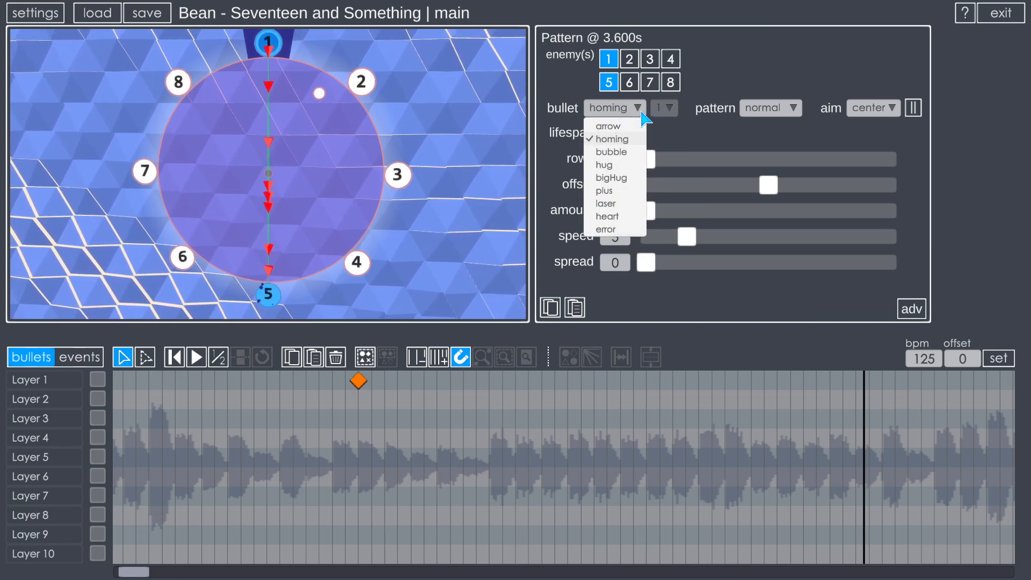
left_click(632, 127)
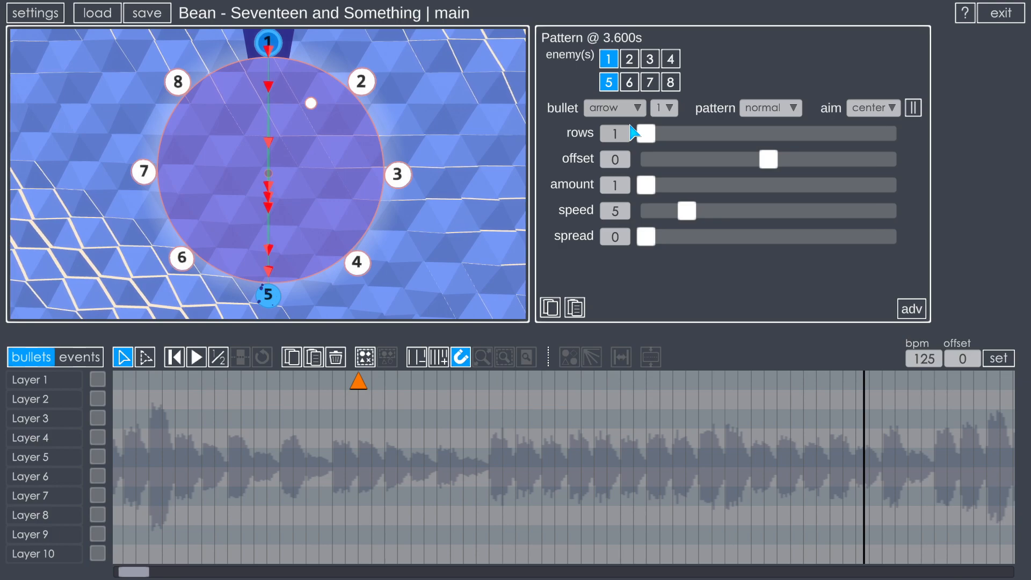
left_click(775, 112)
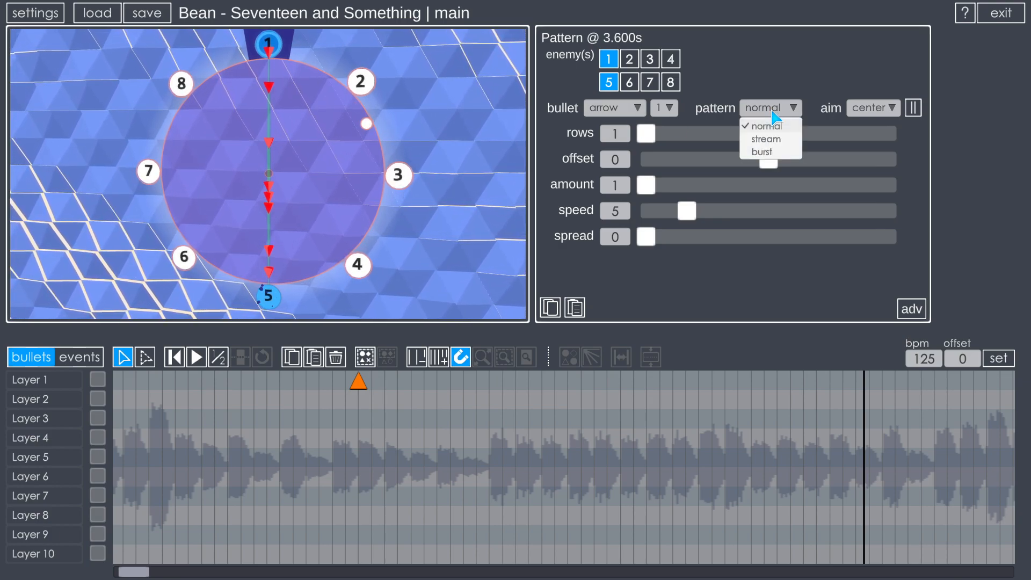
left_click(781, 113)
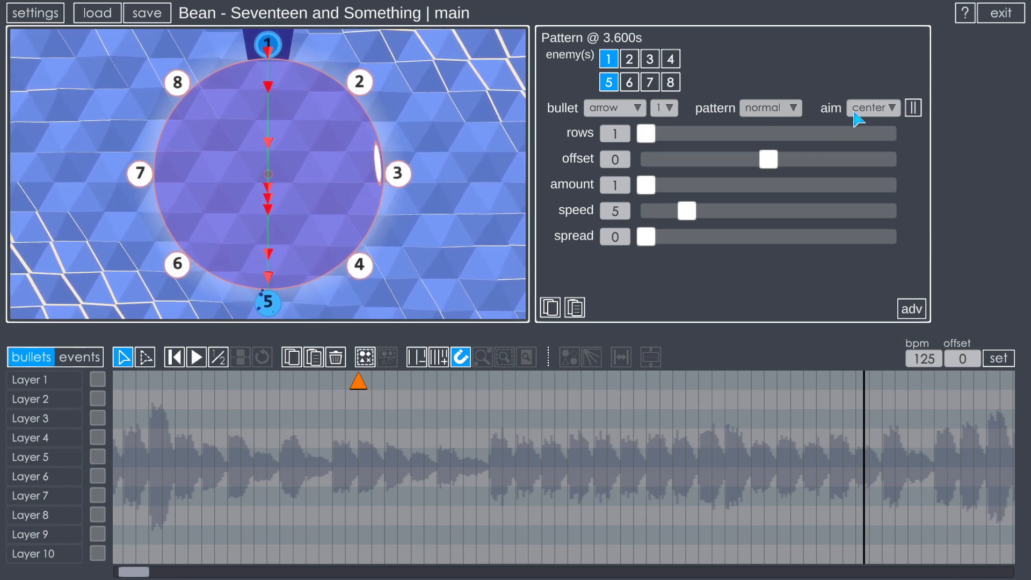
Step: Try player and world aim on the 3.600 s marker and switch it back to center
left_click(884, 110)
left_click(885, 128)
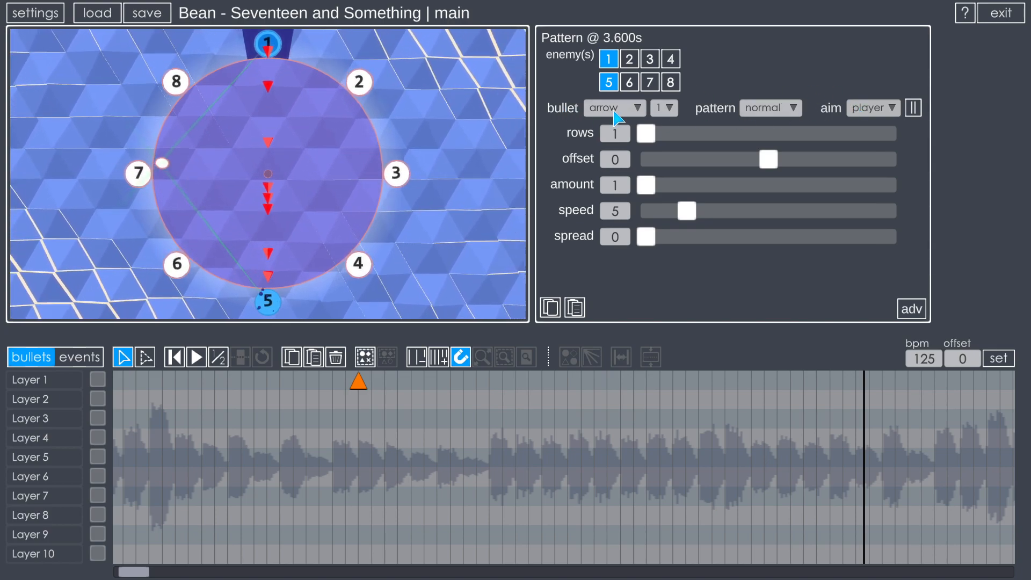
left_click(869, 110)
left_click(867, 156)
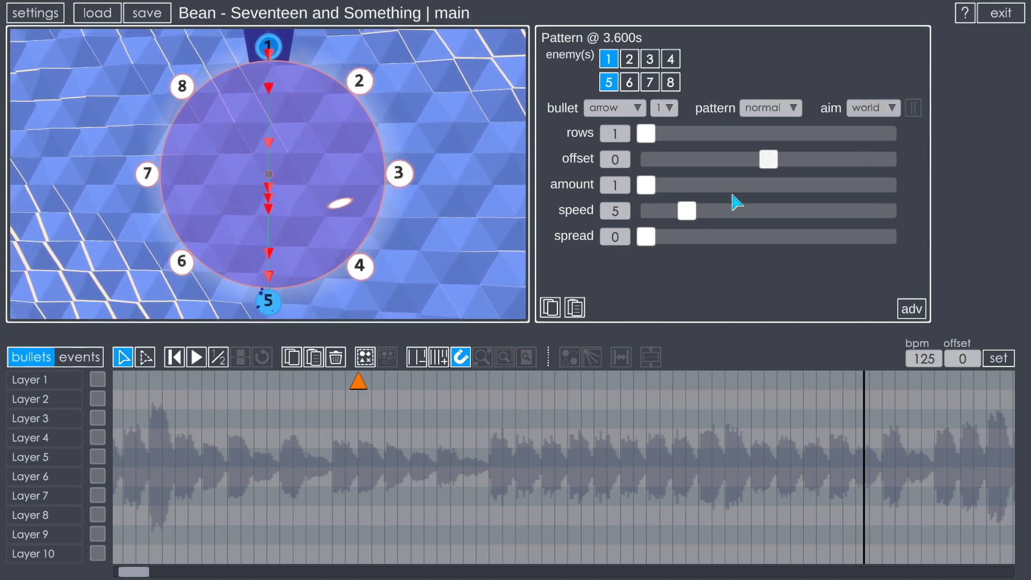
left_click(869, 109)
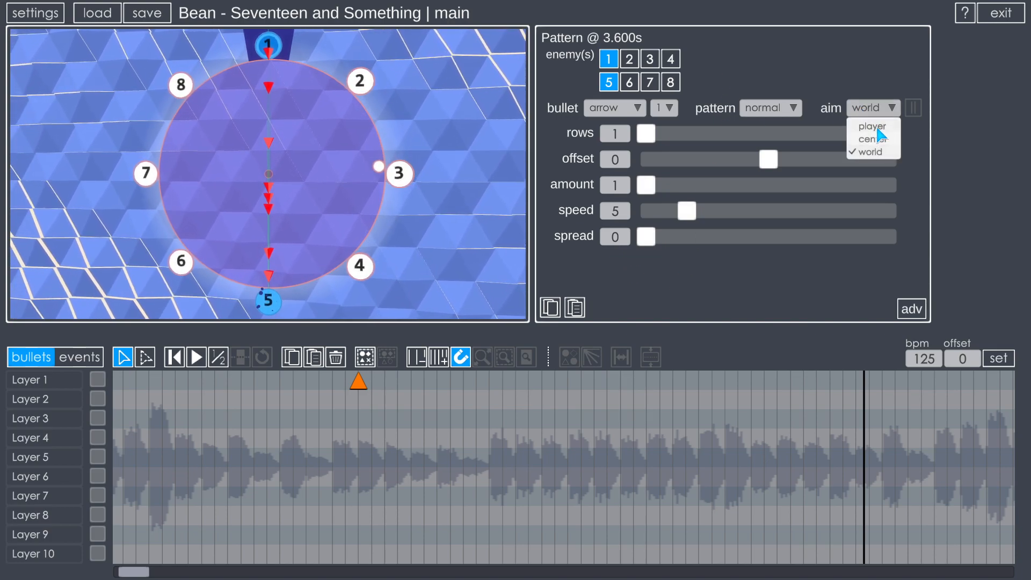
left_click(880, 140)
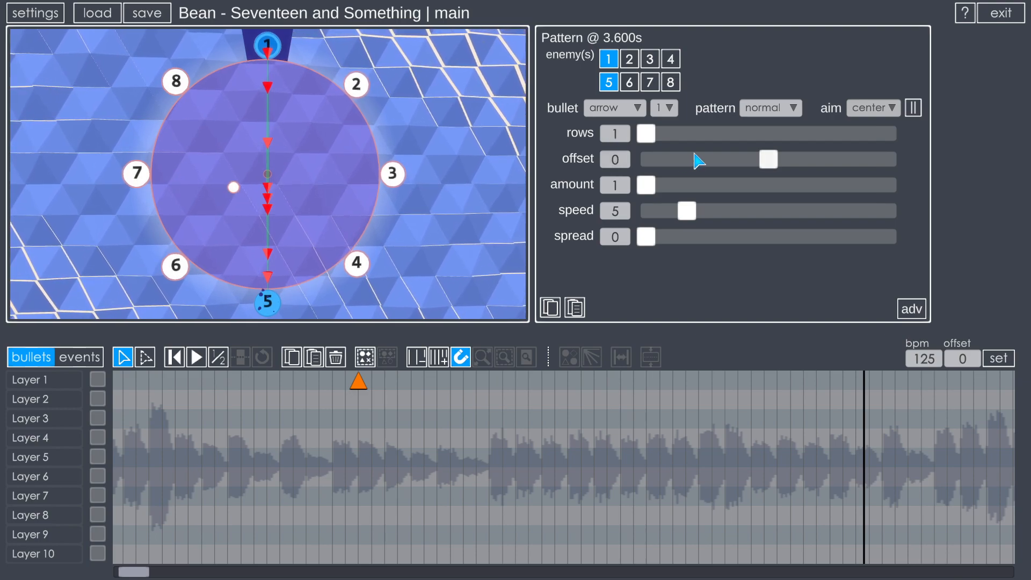
Step: Set the marker's offset to 18 and amount to 5, and preview the pattern in playback
mouse_move(771, 163)
left_mouse_down()
mouse_move(748, 166)
mouse_move(795, 169)
mouse_move(761, 173)
mouse_move(781, 178)
left_mouse_up()
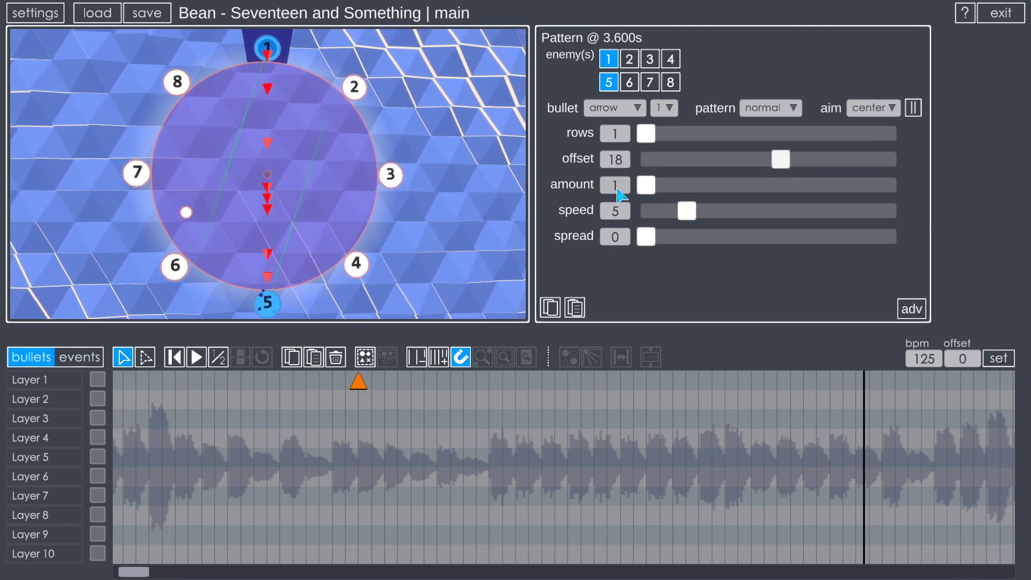
left_click_drag(645, 186, 663, 188)
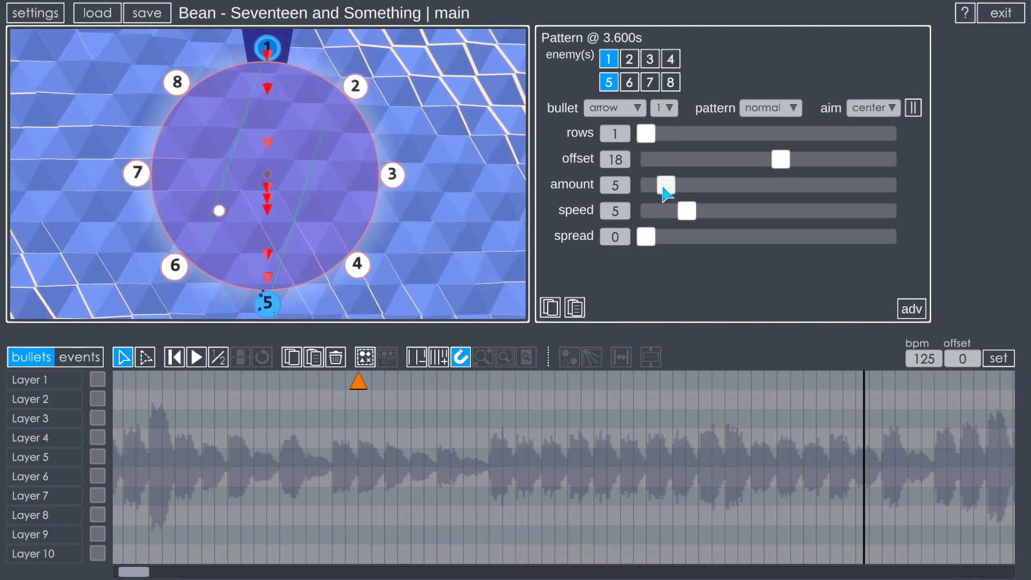
left_click(333, 382)
key("space")
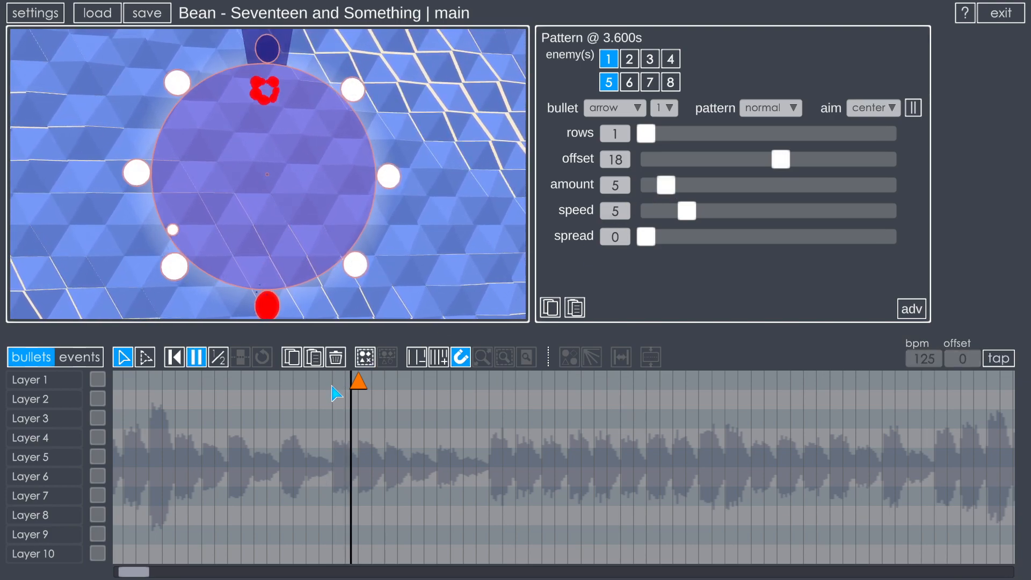
key("space")
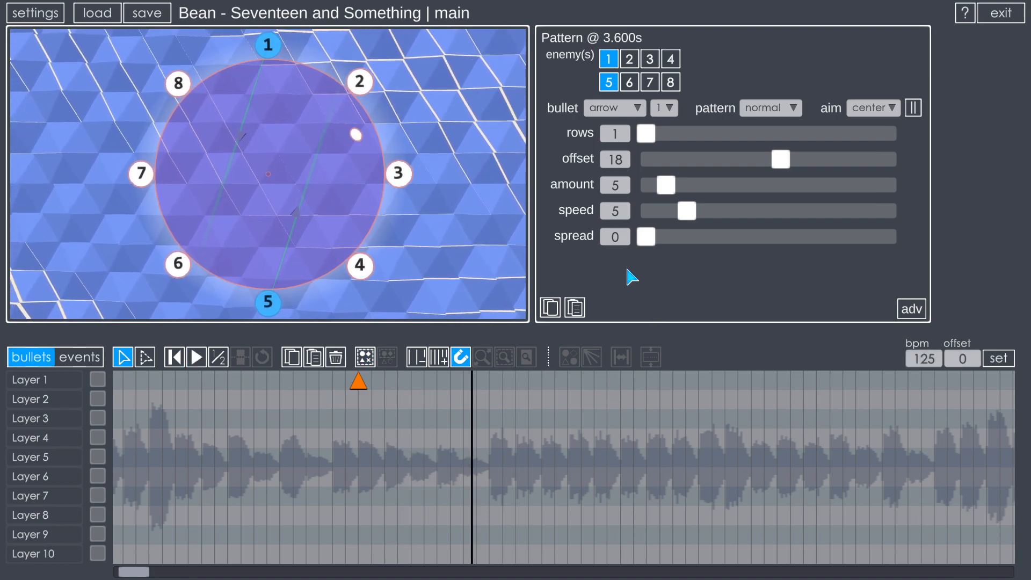
Step: Set the marker's spread to 33 and play the level from just before the marker
left_click_drag(649, 238, 671, 243)
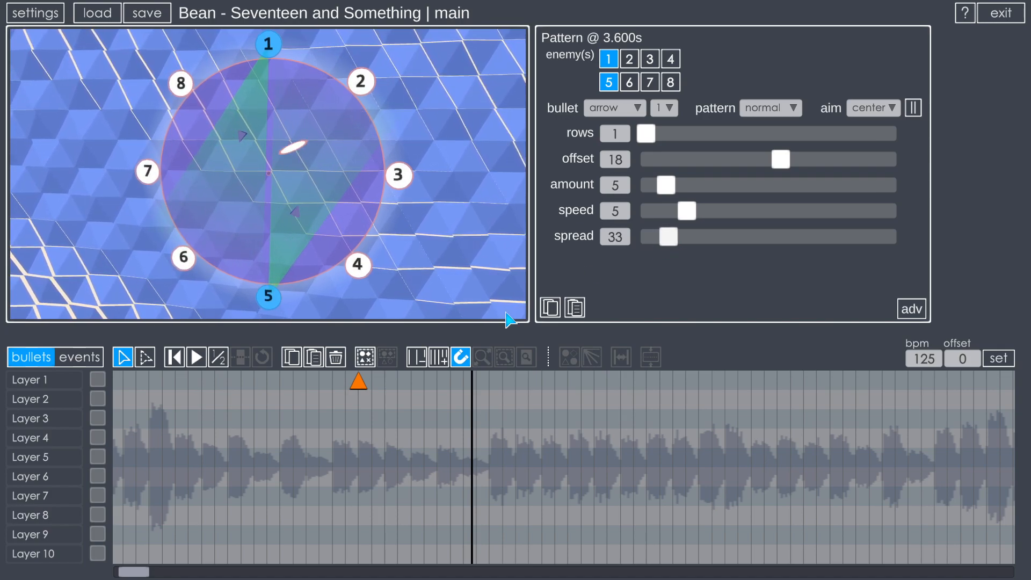
left_click(324, 404)
key("space")
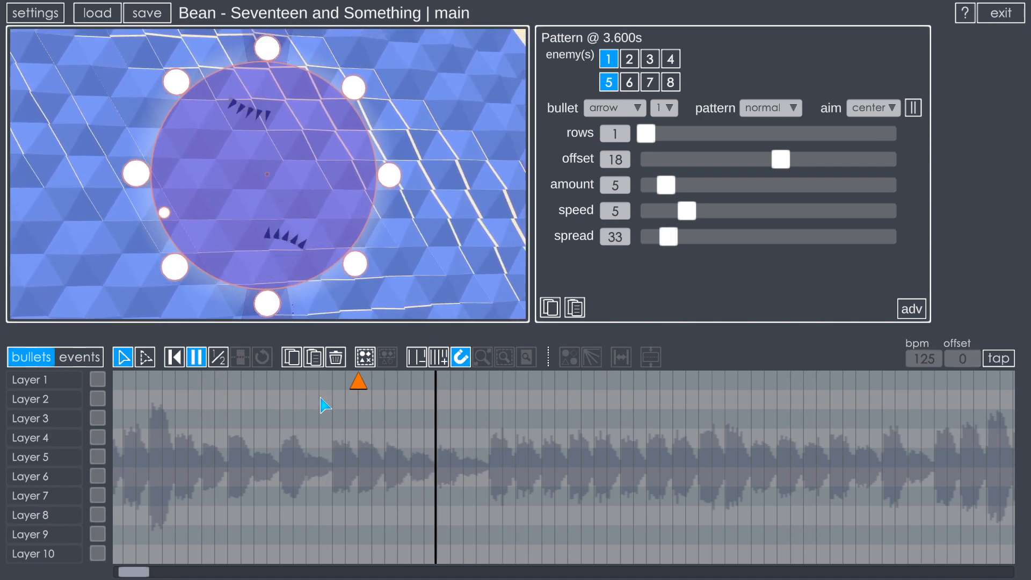
key("space")
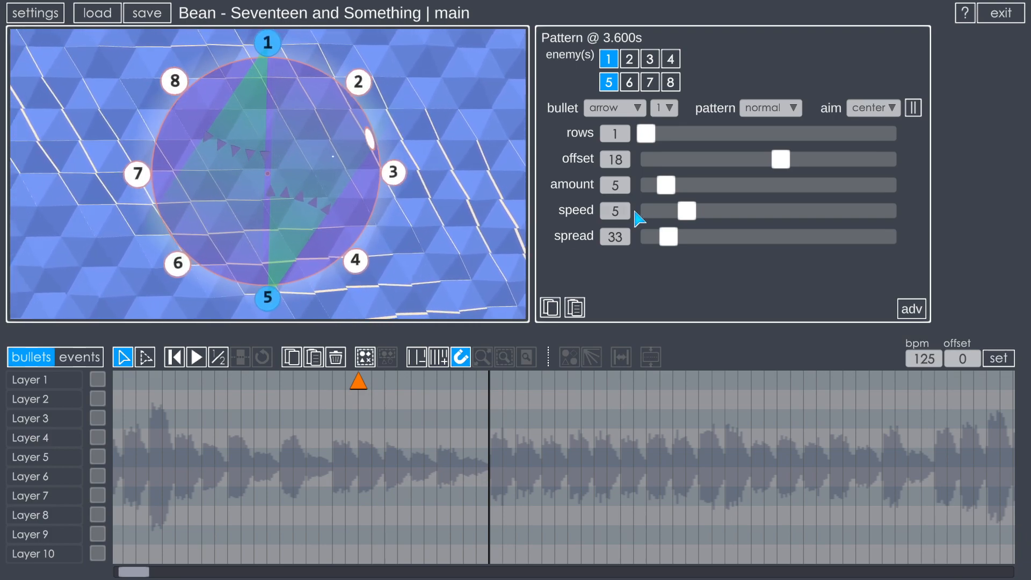
Step: Set the bullet speed to 2 and preview the slower pattern from just before the marker
left_click_drag(686, 212, 655, 212)
left_click(325, 415)
key("space")
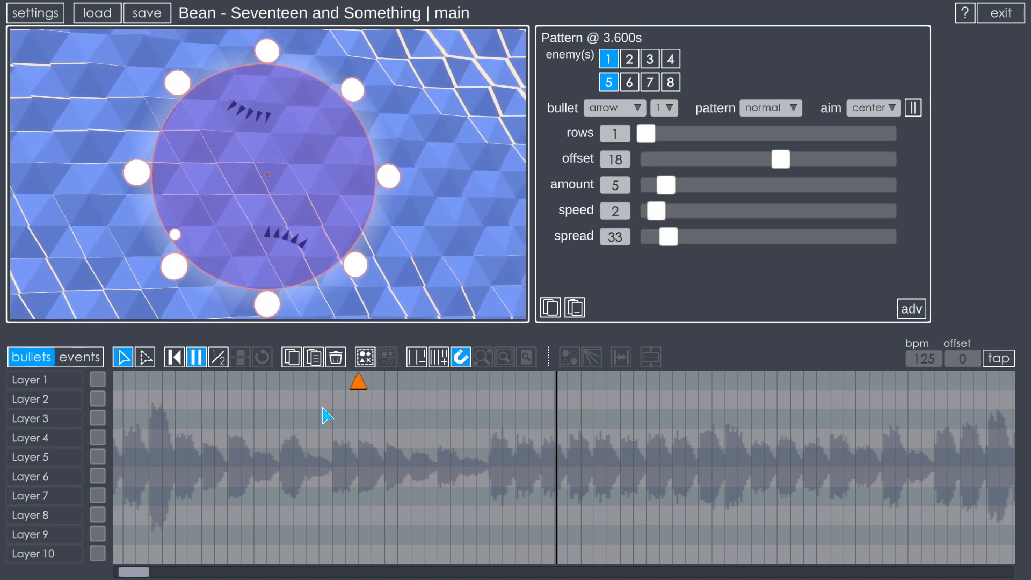
key("space")
Step: Add enemies 3 and 7 to the marker and preview the four-enemy pattern
left_click(649, 83)
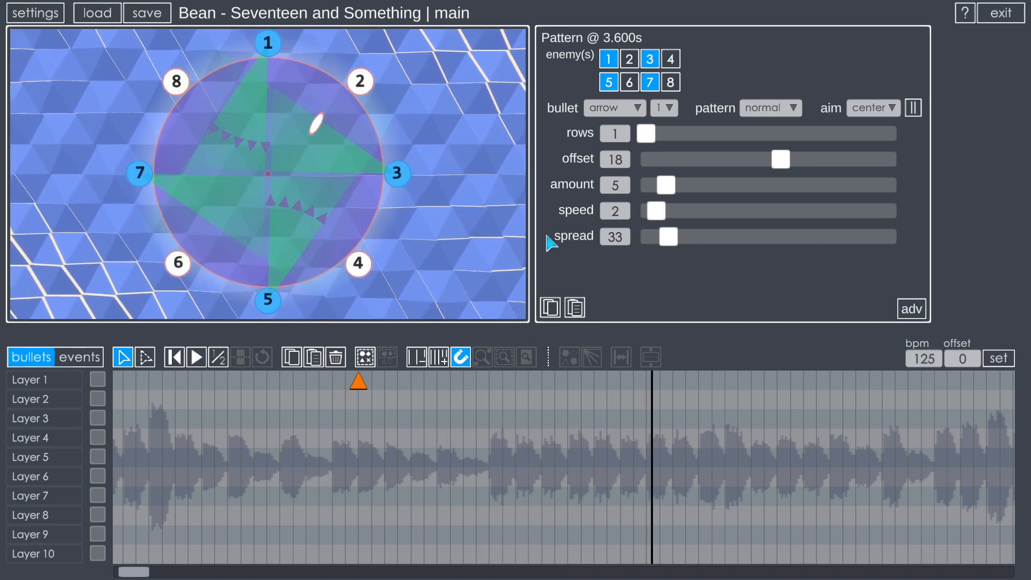
left_click(342, 417)
key("space")
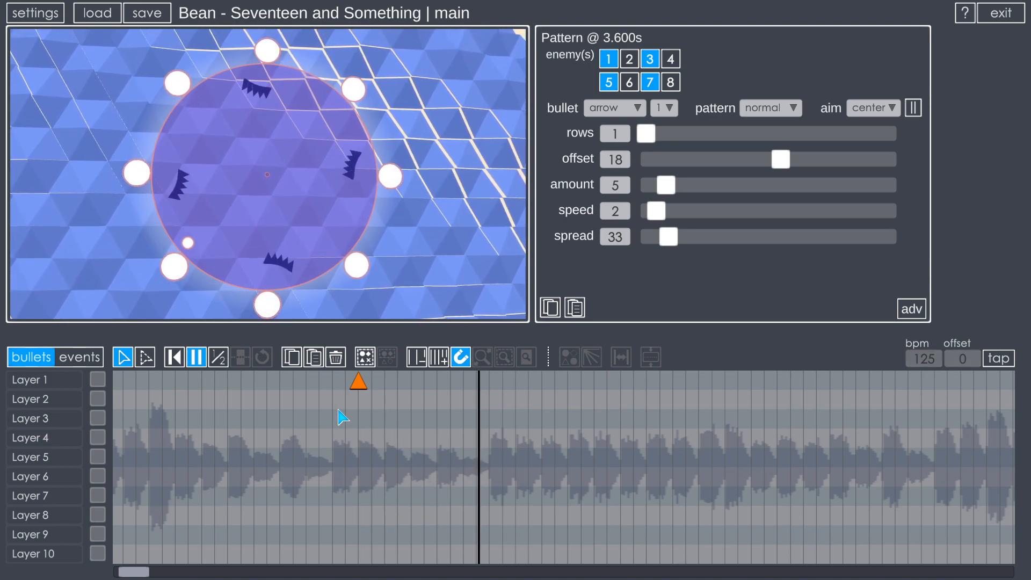
key("space")
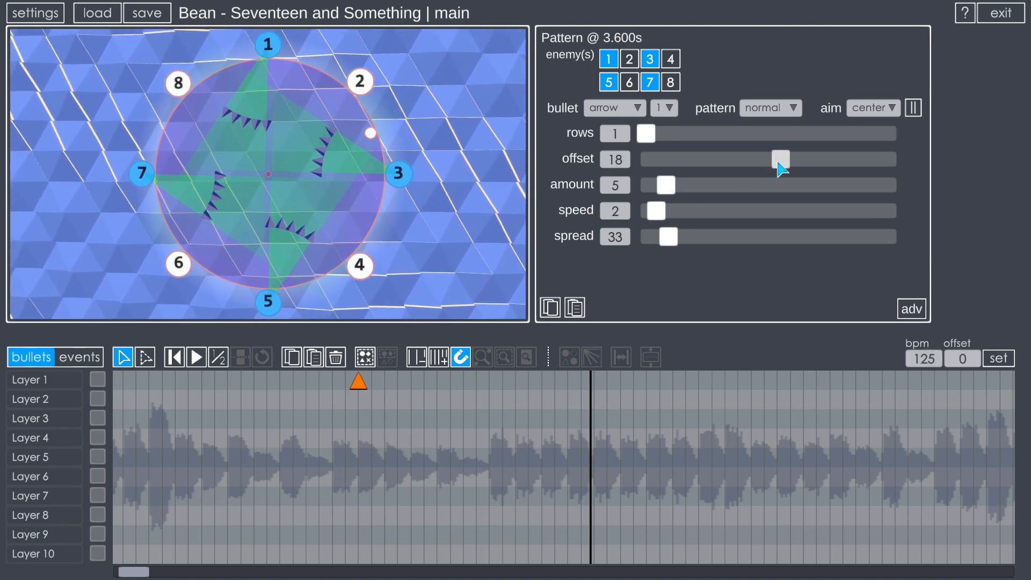
Step: Reset the marker's values to offset 0, amount 1, speed 5 and spread 0
left_click_drag(782, 160, 771, 159)
left_click(622, 159)
type("0")
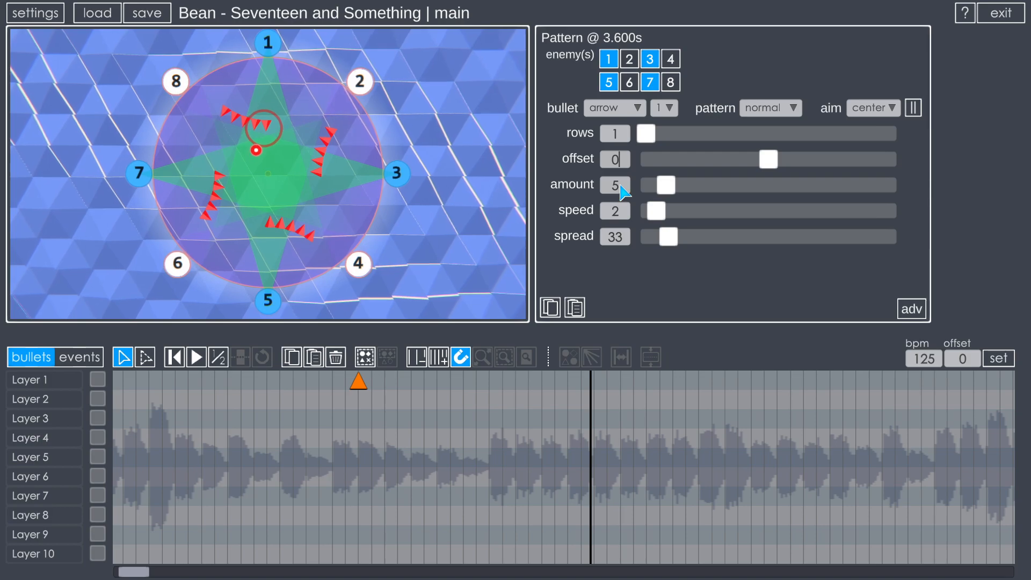
left_click(623, 184)
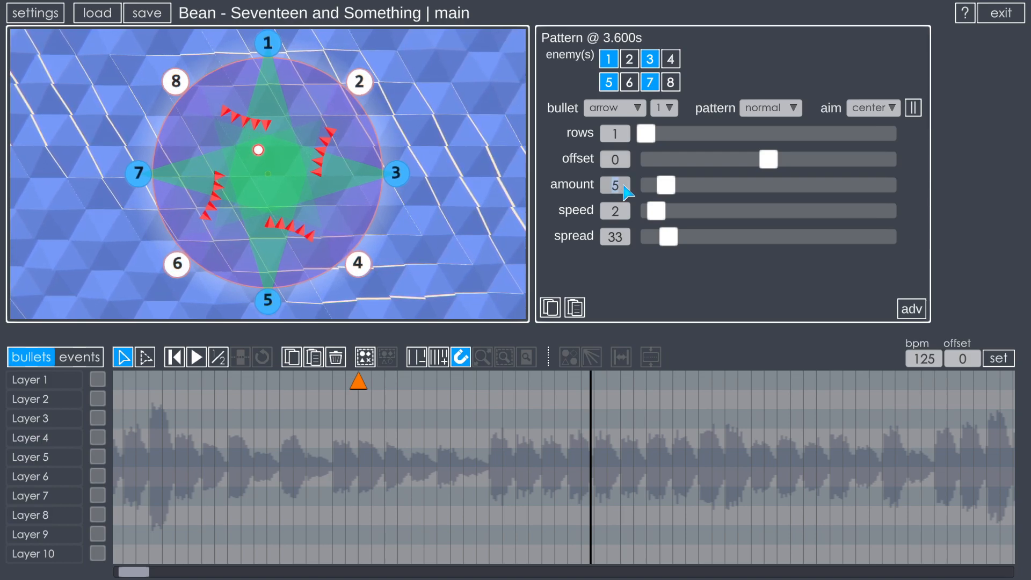
type("12")
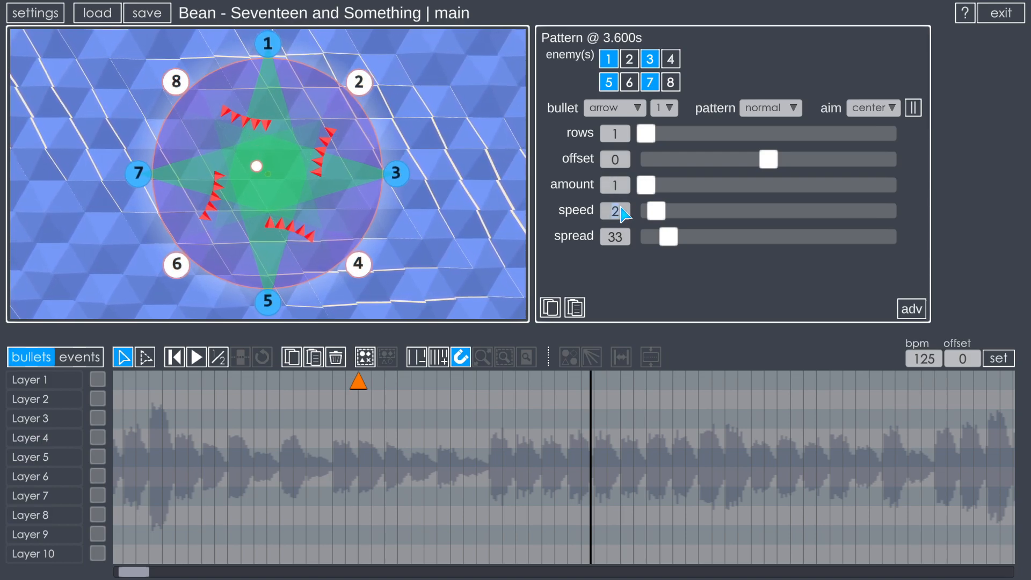
type("5")
left_click(622, 239)
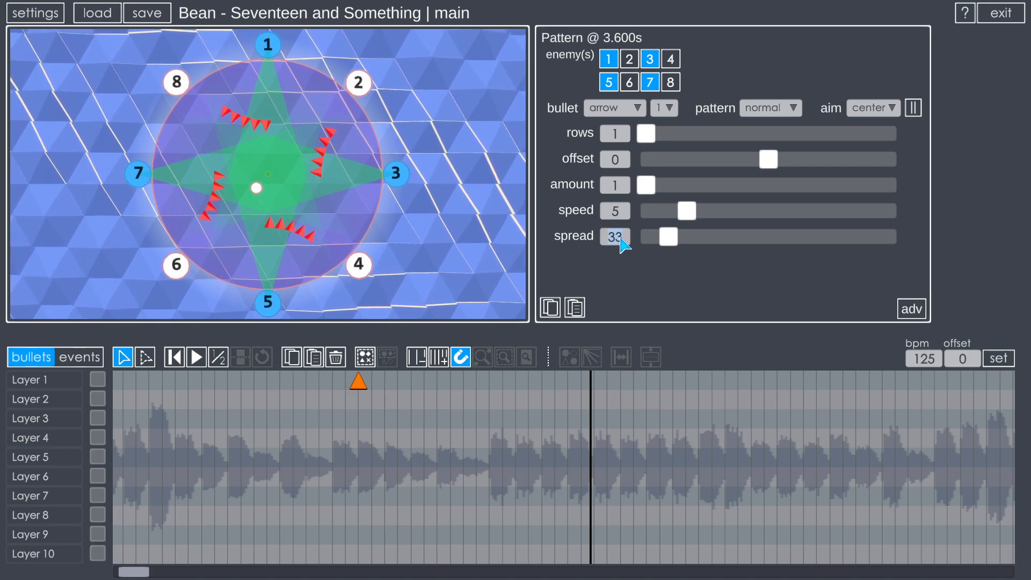
type("0")
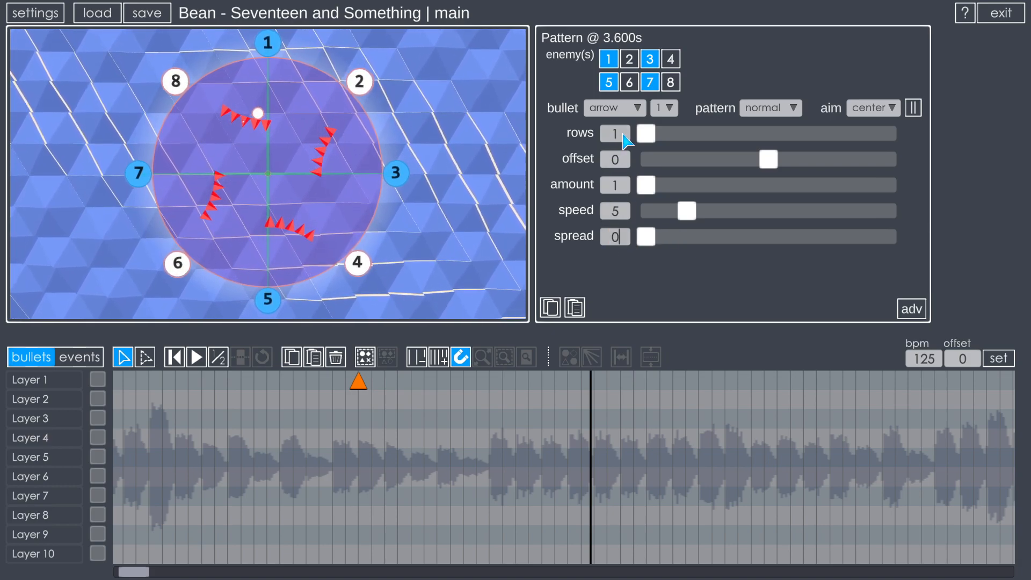
Step: Change the marker's pattern to stream, extend its duration to 2.17, and preview it in playback
left_click(769, 108)
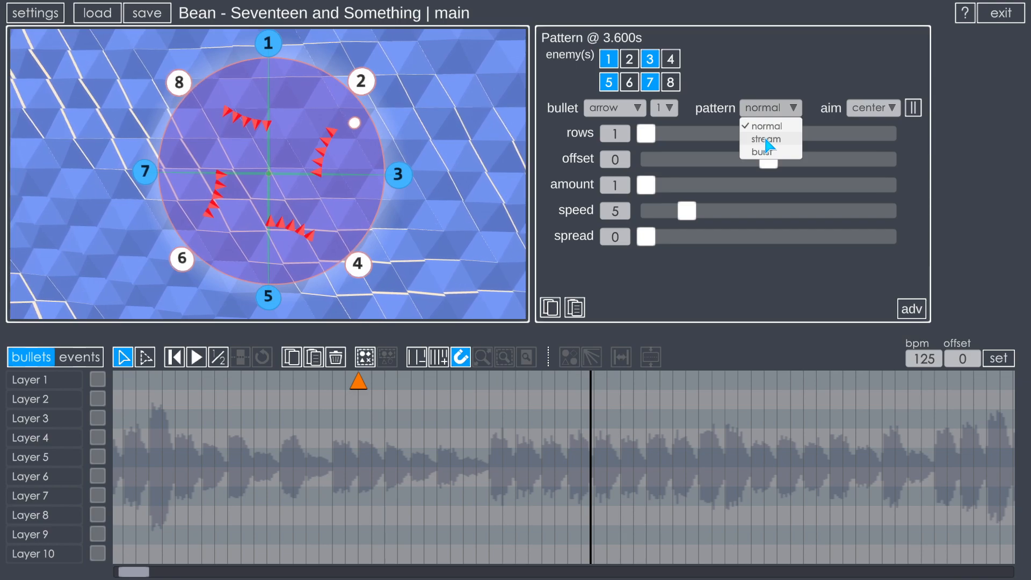
left_click(765, 139)
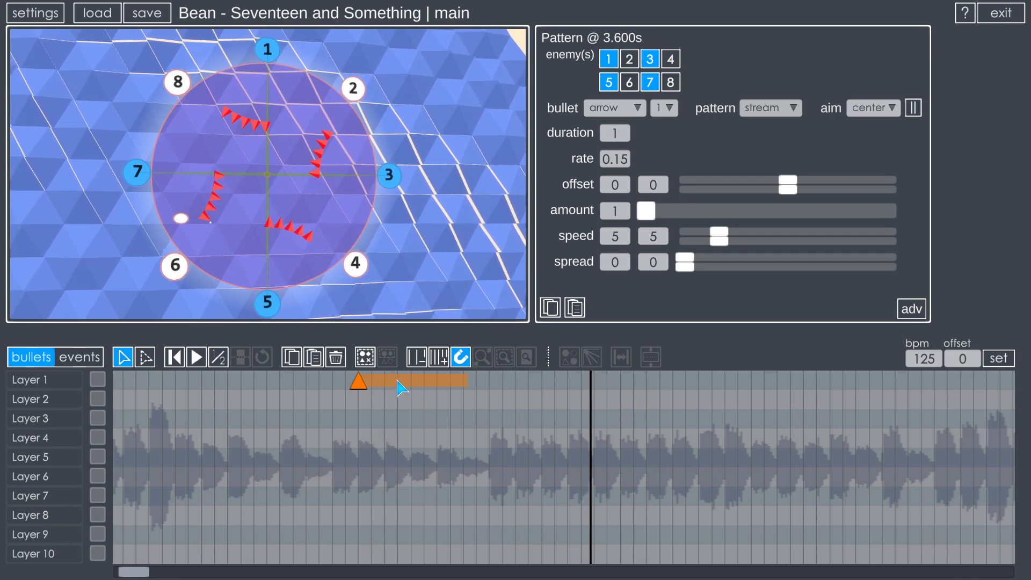
left_click_drag(409, 388, 516, 391)
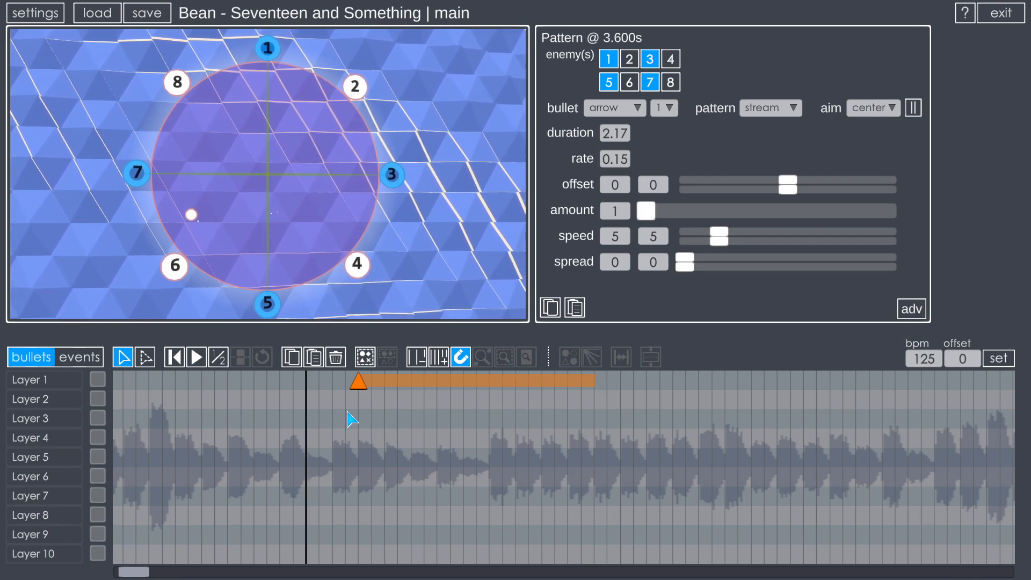
key("space")
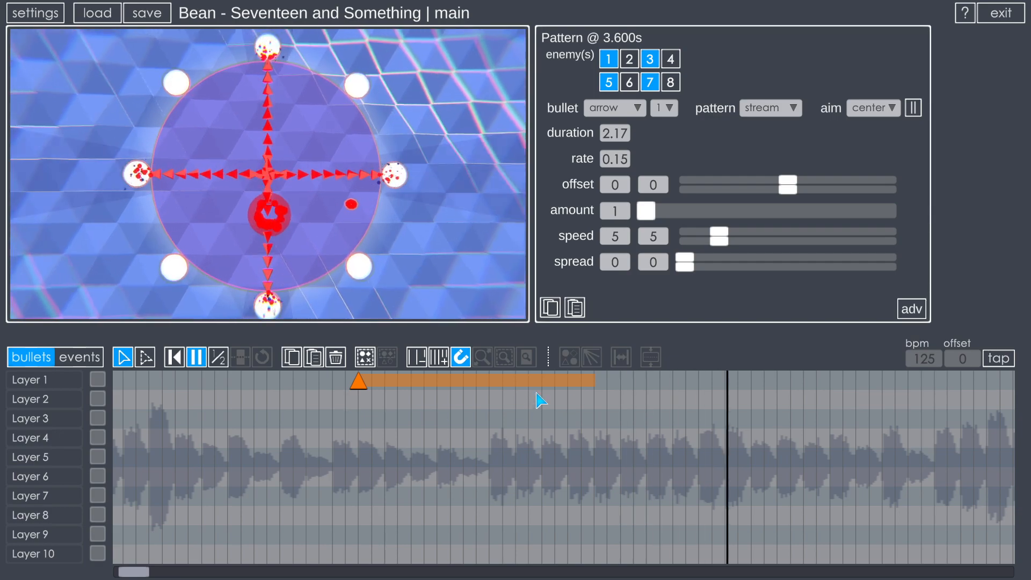
key("space")
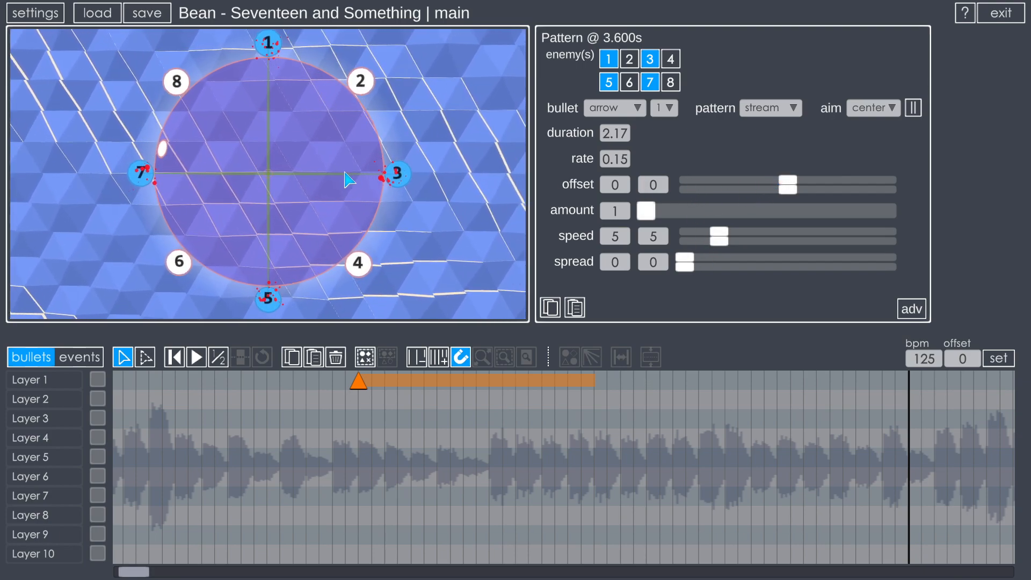
Step: Set the stream's offset from -48 to 15, speed from 1 to 10, amount to 3 and spread from 0 to 67, and preview it
mouse_move(790, 186)
left_mouse_down()
mouse_move(758, 184)
mouse_move(793, 192)
left_mouse_up()
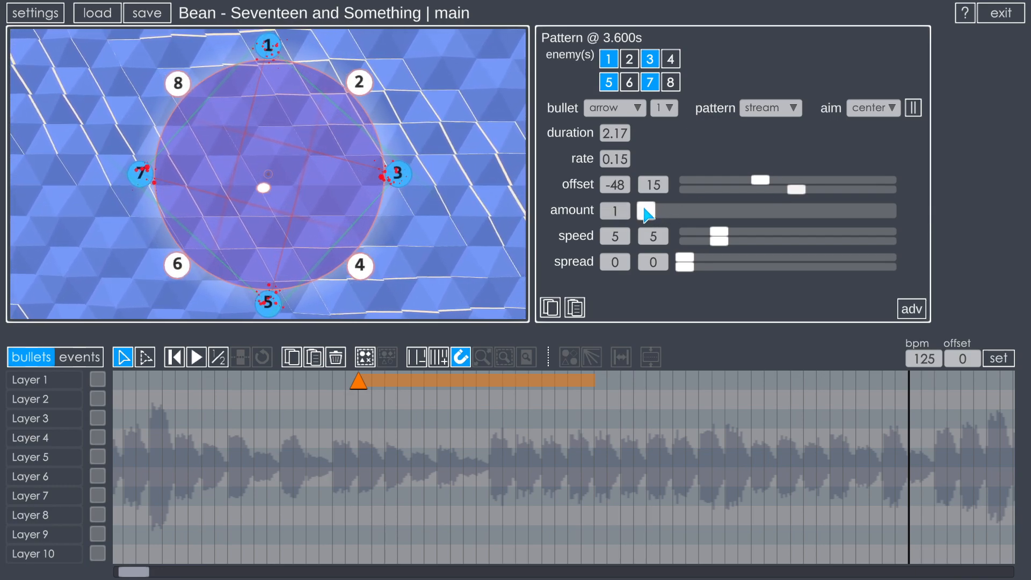
left_click_drag(718, 232, 765, 243)
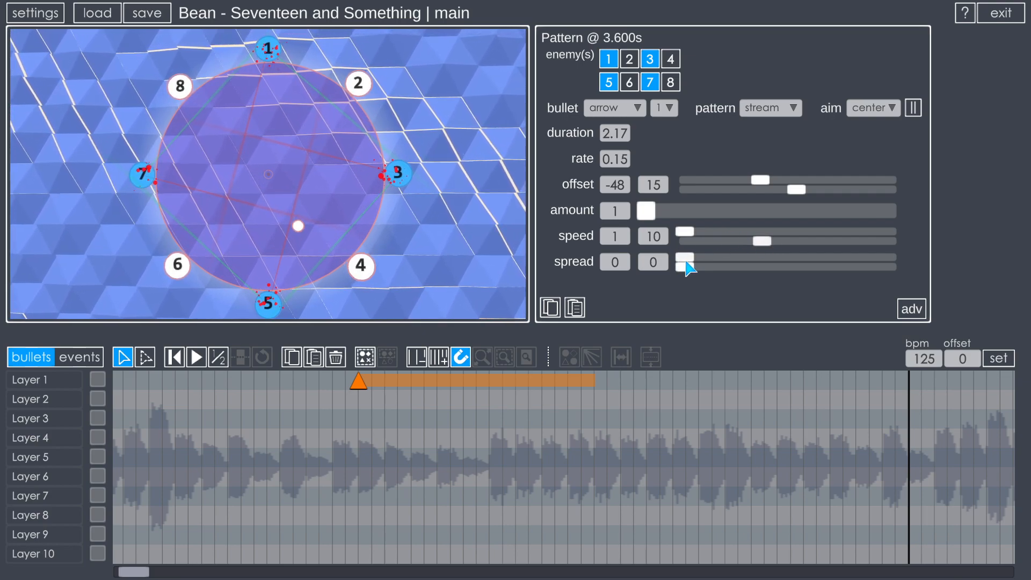
left_click_drag(648, 211, 656, 210)
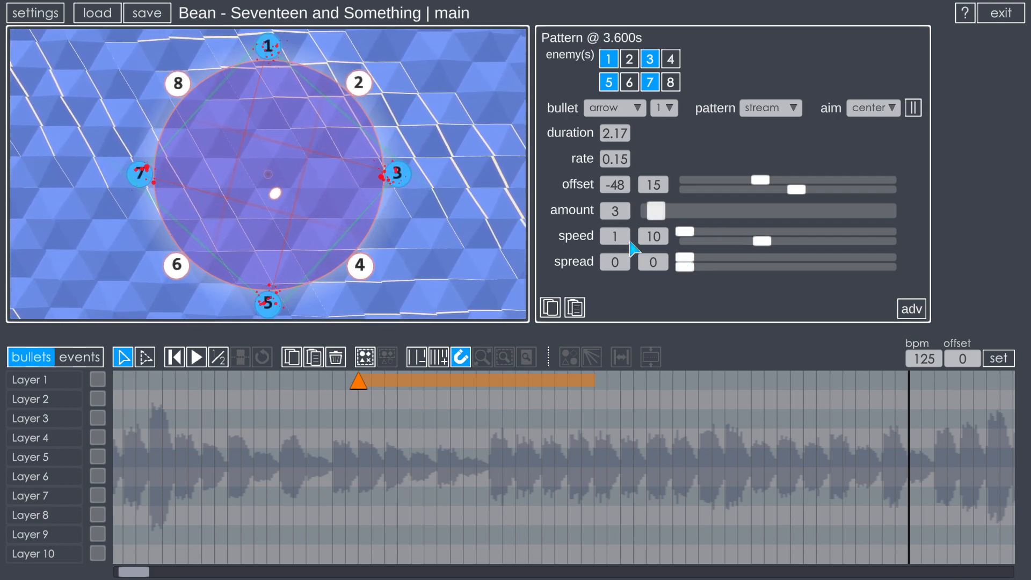
left_click_drag(682, 269, 723, 272)
left_click(334, 400)
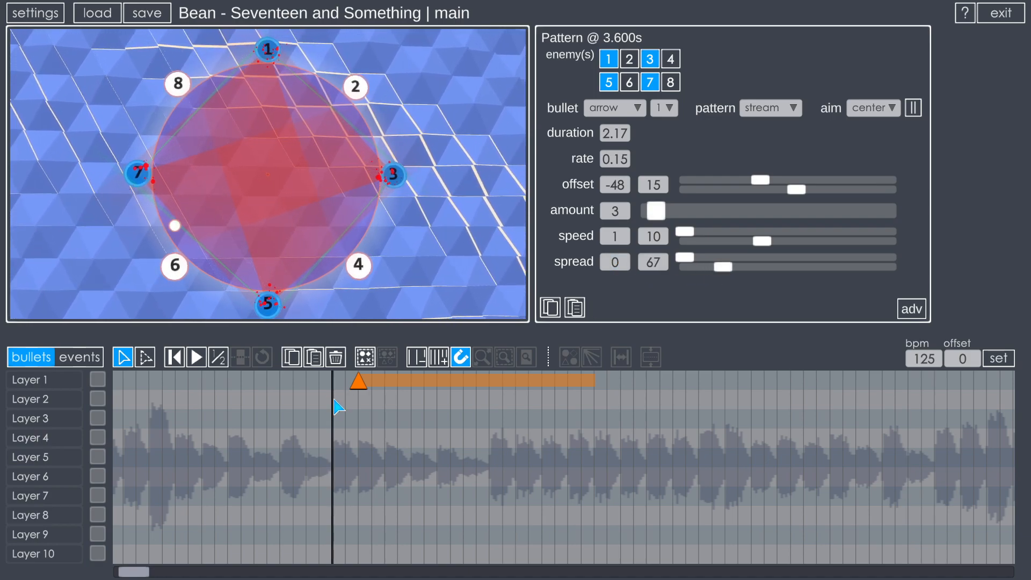
key("space")
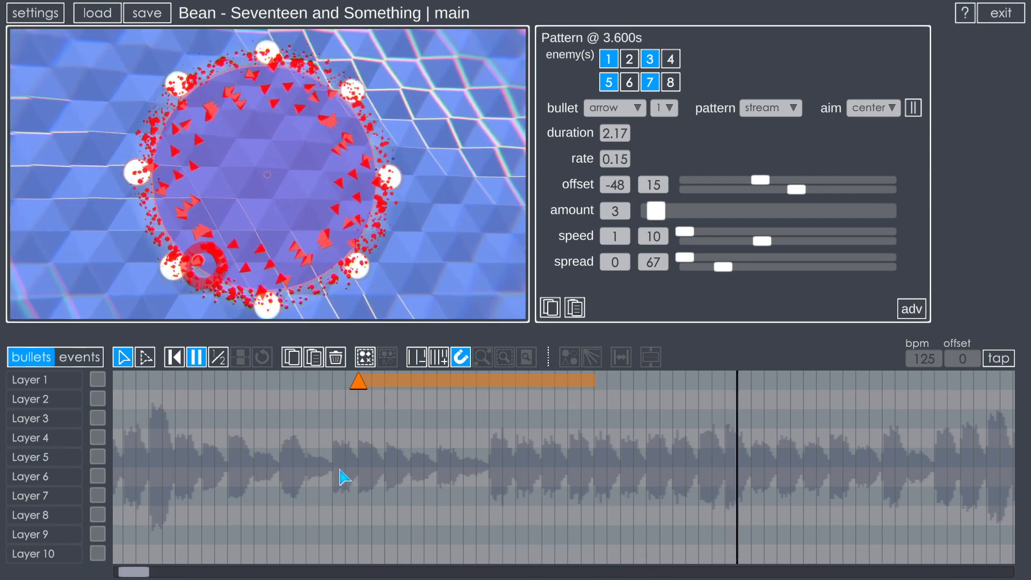
key("space")
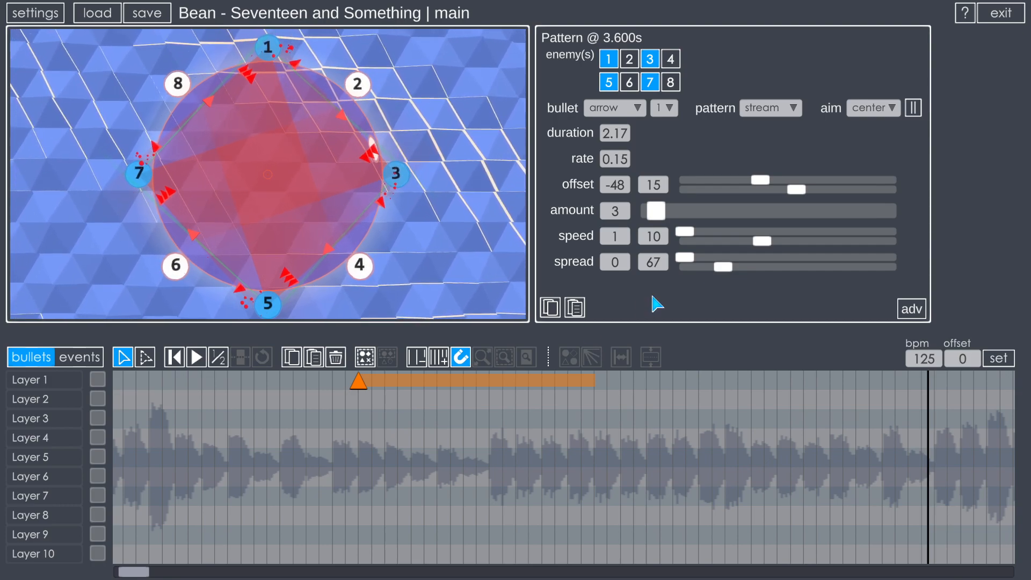
Step: Change the marker's pattern to burst with offset 0, amount 30 and spread 77, and preview it in playback
left_click(769, 110)
left_click(774, 124)
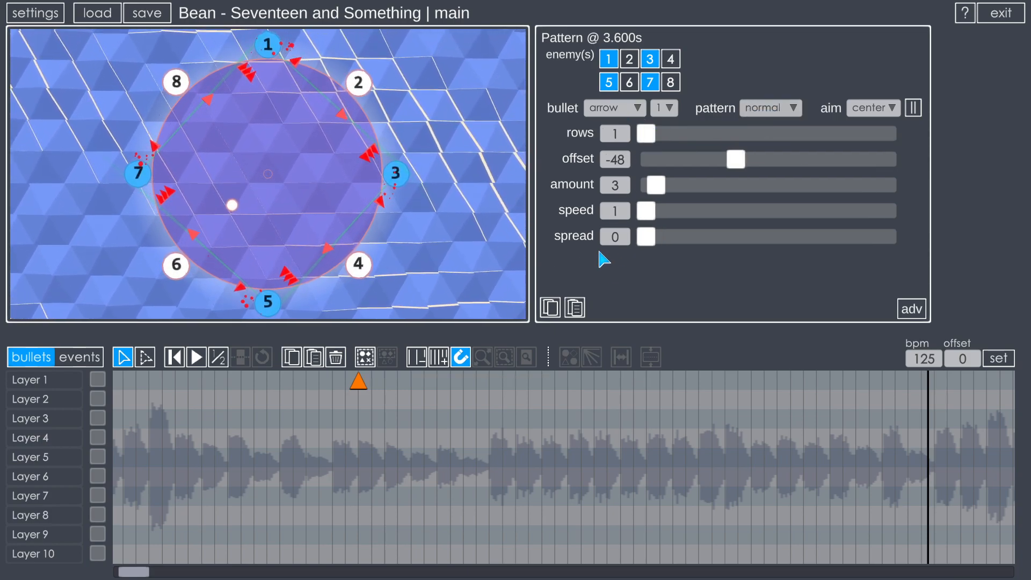
left_click(780, 106)
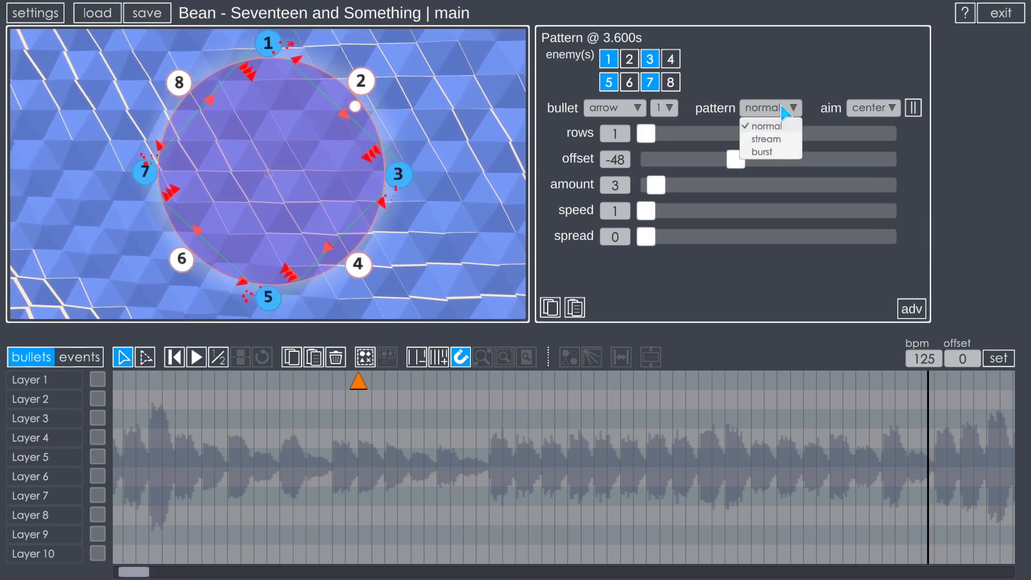
left_click(774, 153)
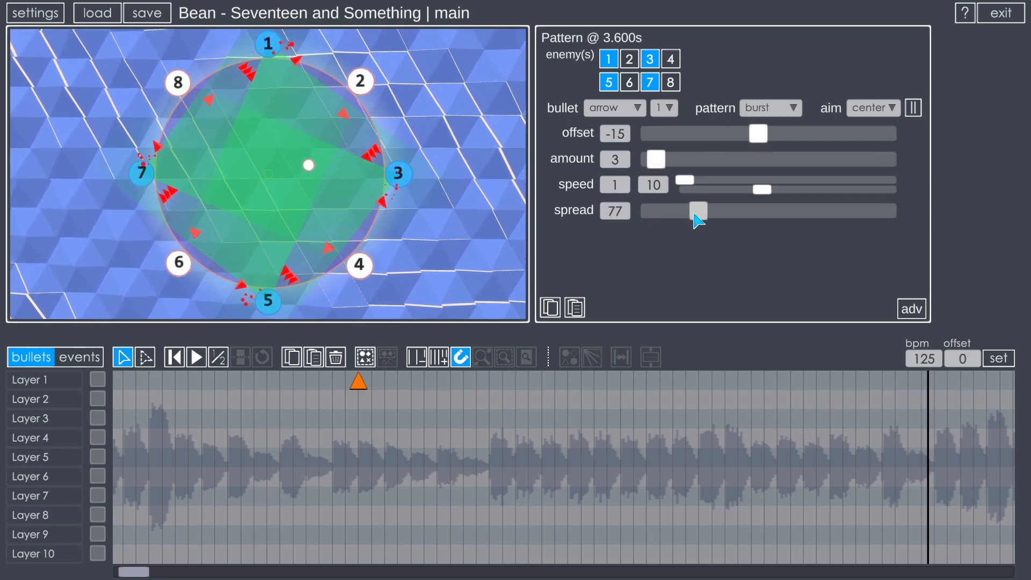
left_click_drag(660, 167, 697, 168)
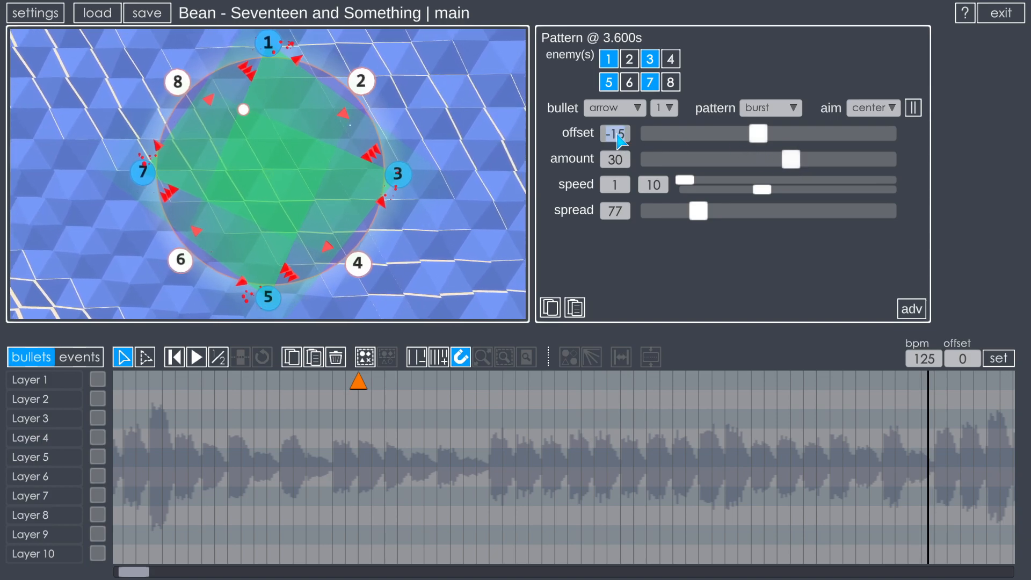
left_click(321, 409)
key("space")
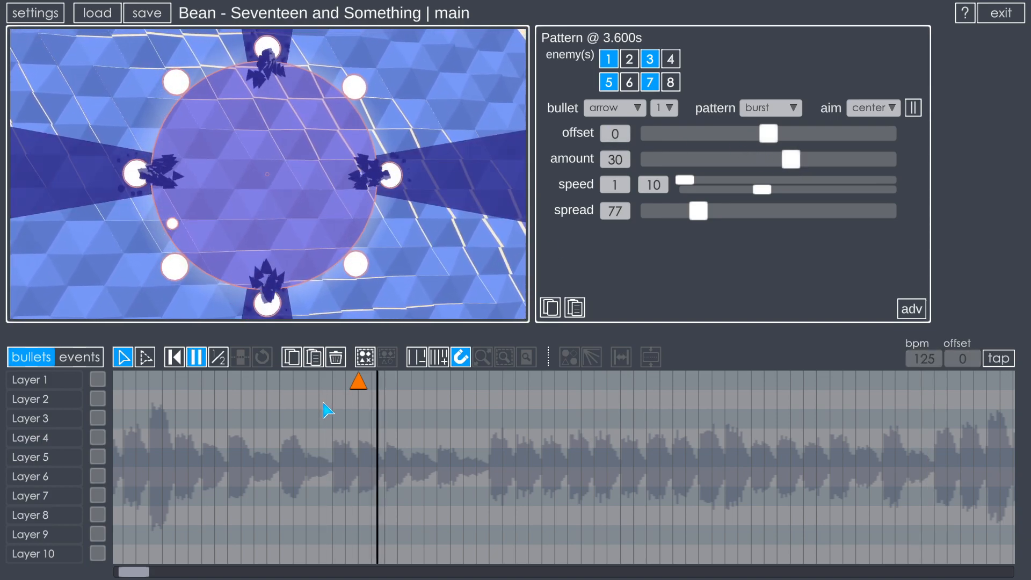
key("space")
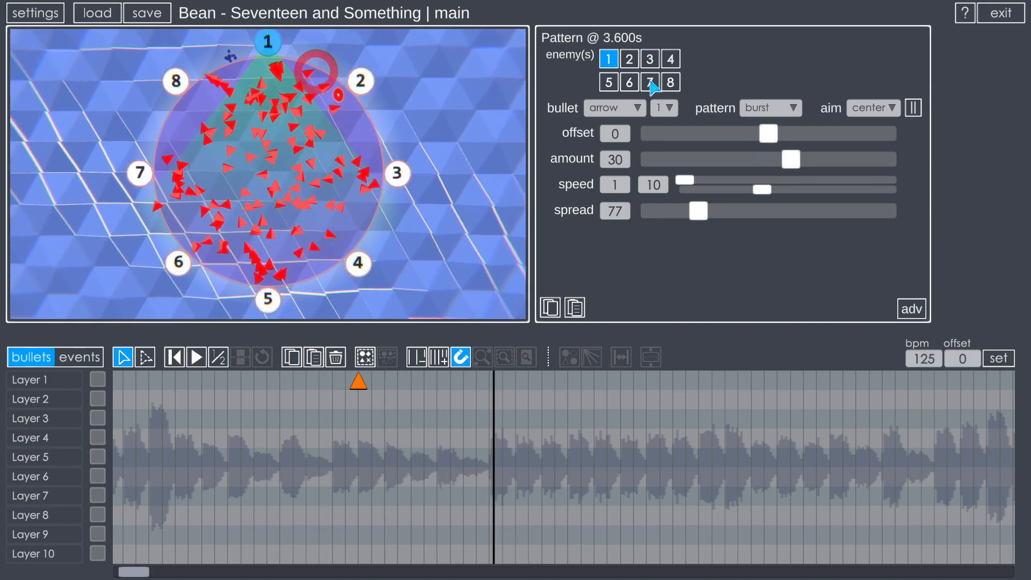
Step: Limit the burst to enemy 1 and replay the section around the marker to preview the single-enemy pattern
left_click(317, 414)
key("space")
left_click(325, 412)
key("space")
key("space")
left_click(326, 409)
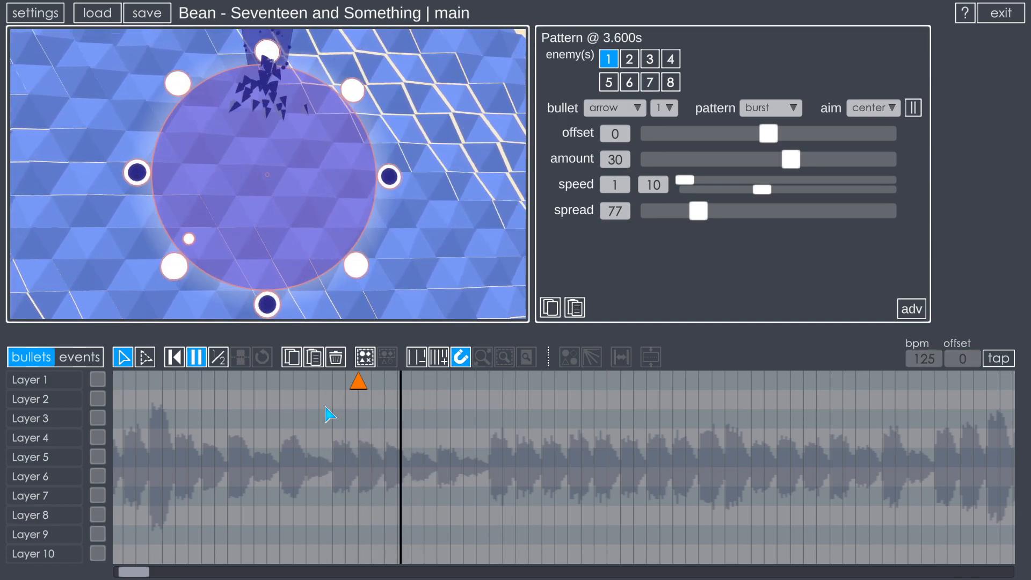
left_click(325, 414)
left_click(328, 414)
key("space")
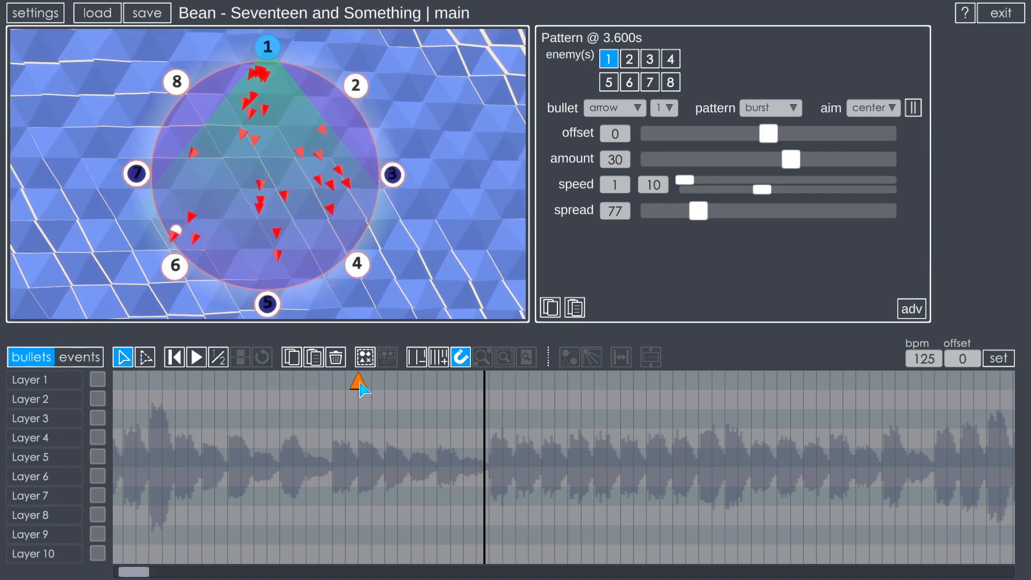
Step: Replace the burst marker with a homing-bullet marker on Layer 2 at 3.480s
key("Delete")
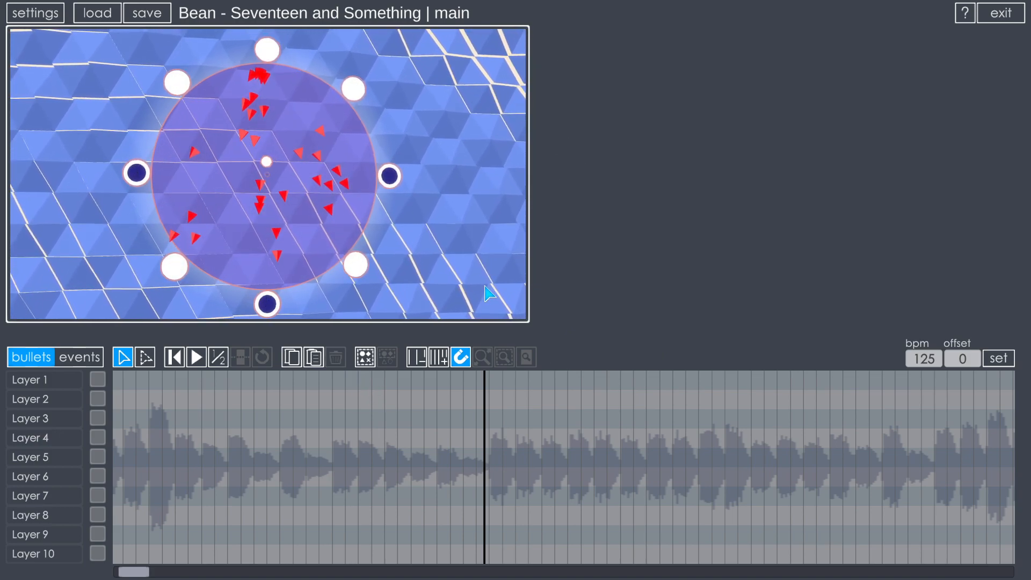
double_click(349, 401)
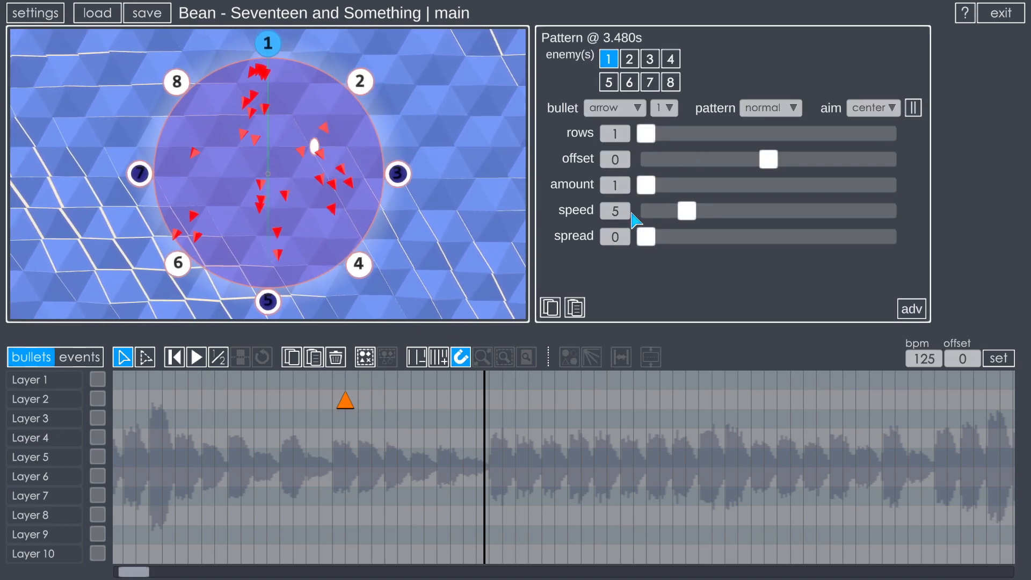
left_click(641, 109)
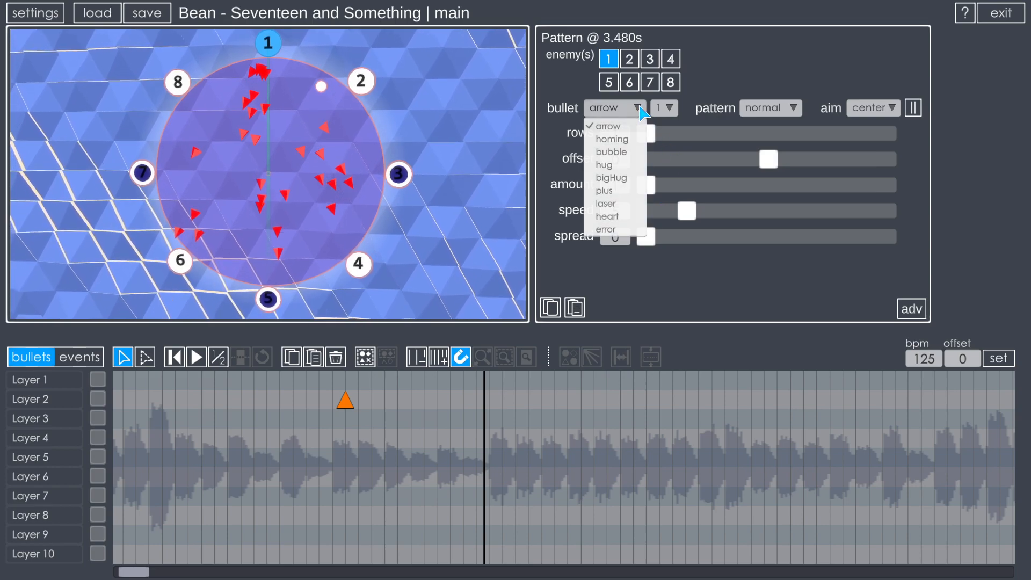
left_click(623, 139)
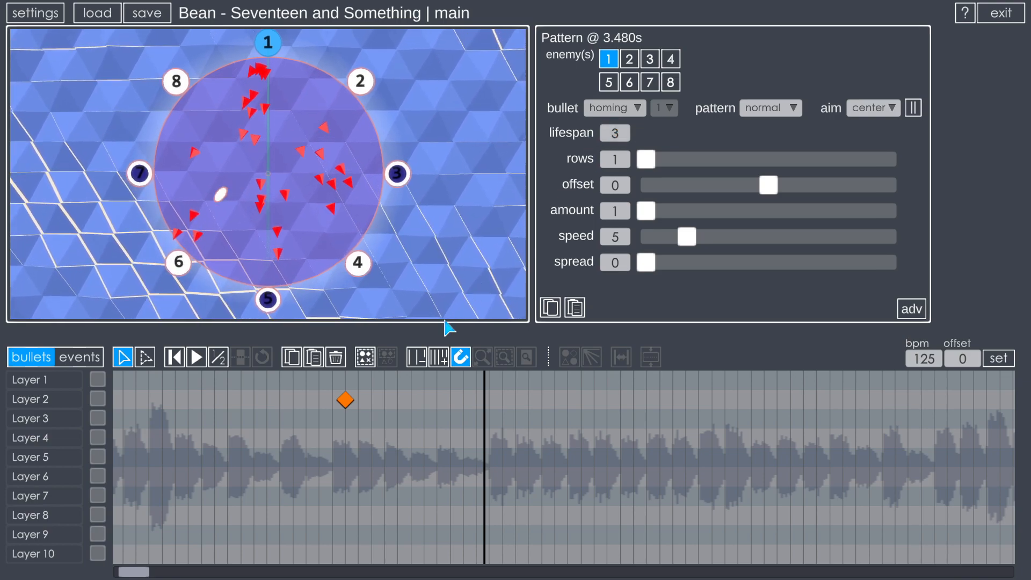
Step: Preview the homing bullet in playback, set its lifespan to 1, and preview it again
left_click(317, 428)
key("space")
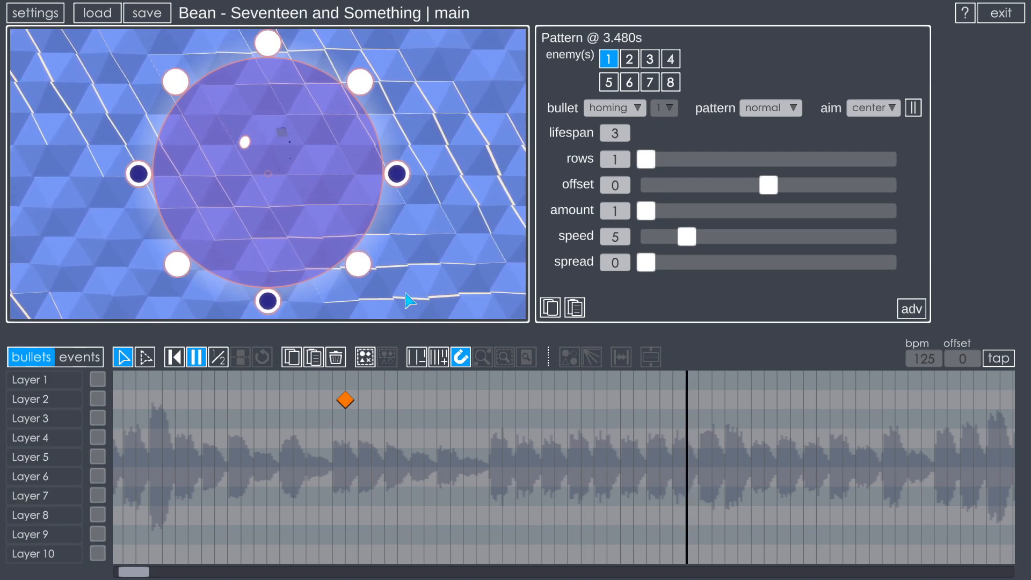
key("space")
left_click(621, 138)
type("1")
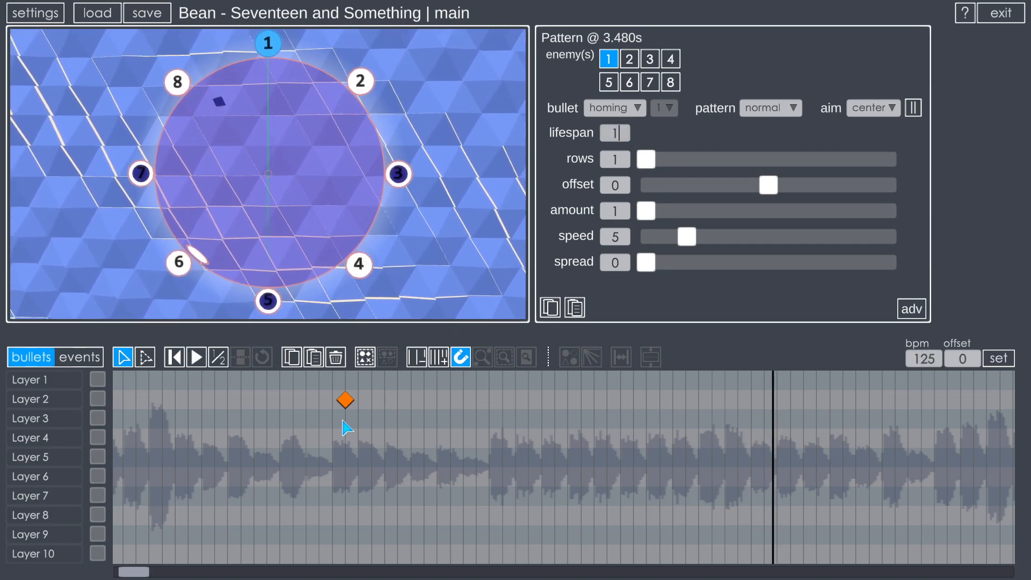
left_click(322, 430)
key("space")
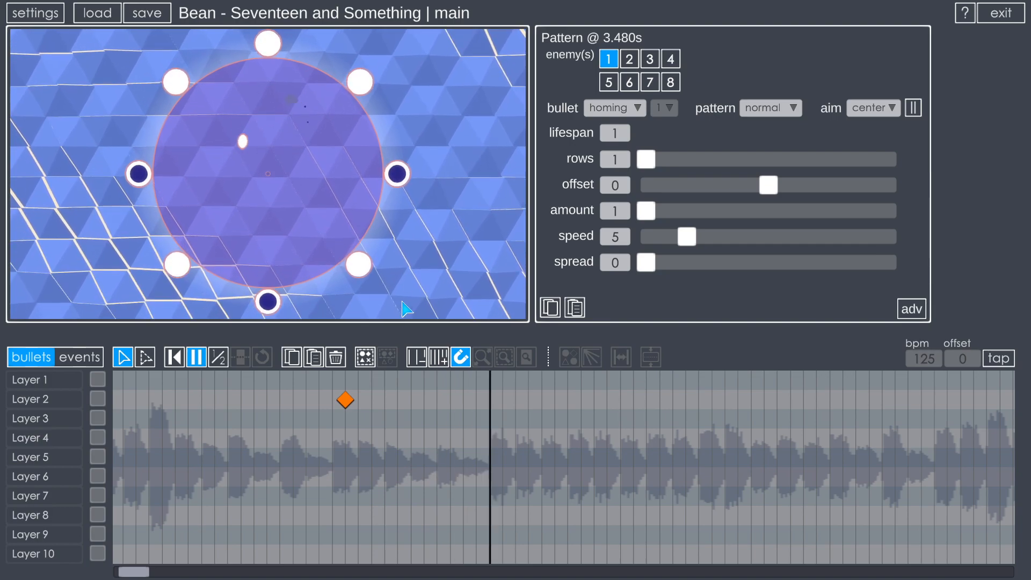
key("space")
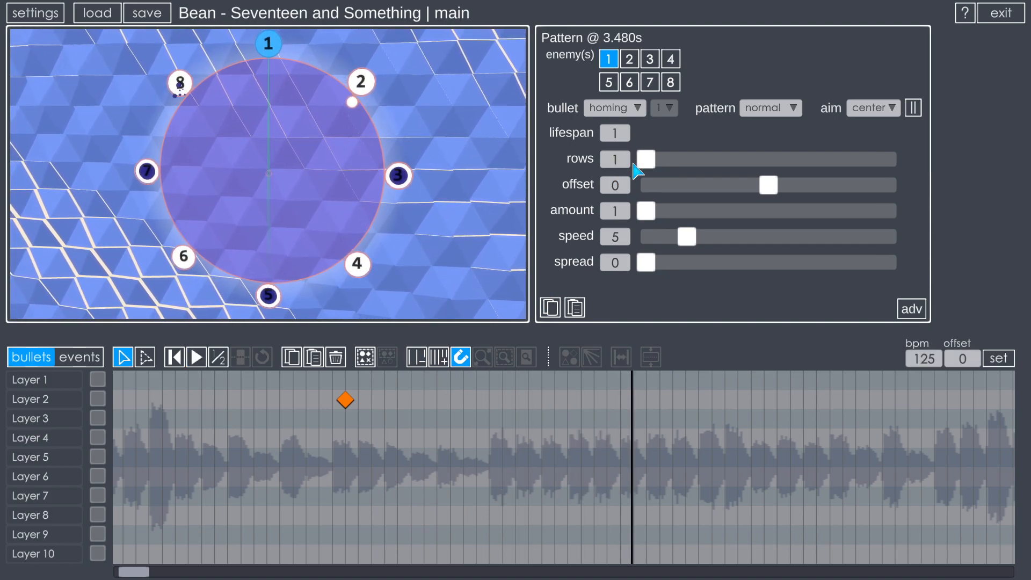
Step: Change the marker's bullet type to bubble and preview it in playback
left_click(638, 110)
left_click(632, 153)
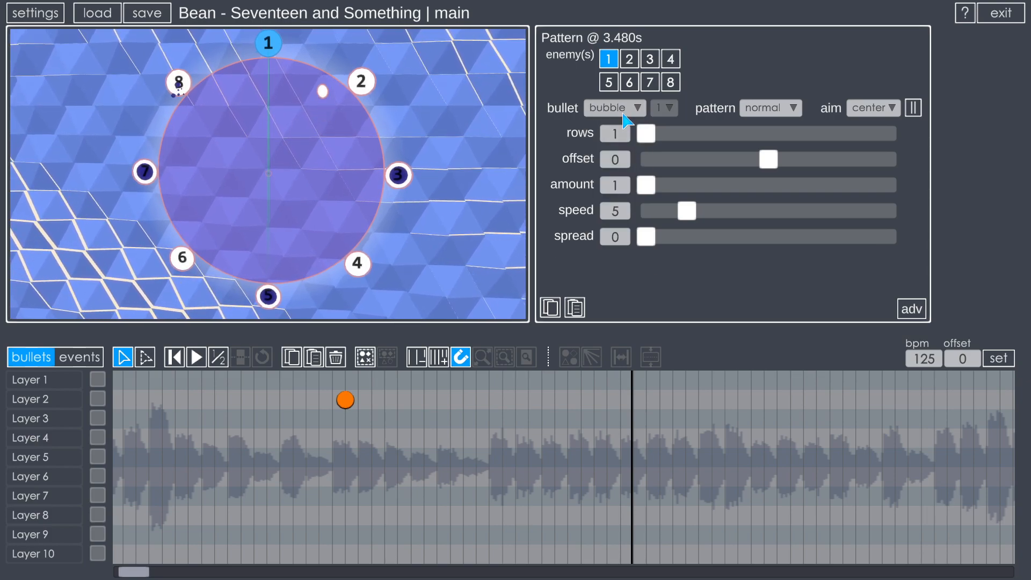
left_click(308, 414)
key("space")
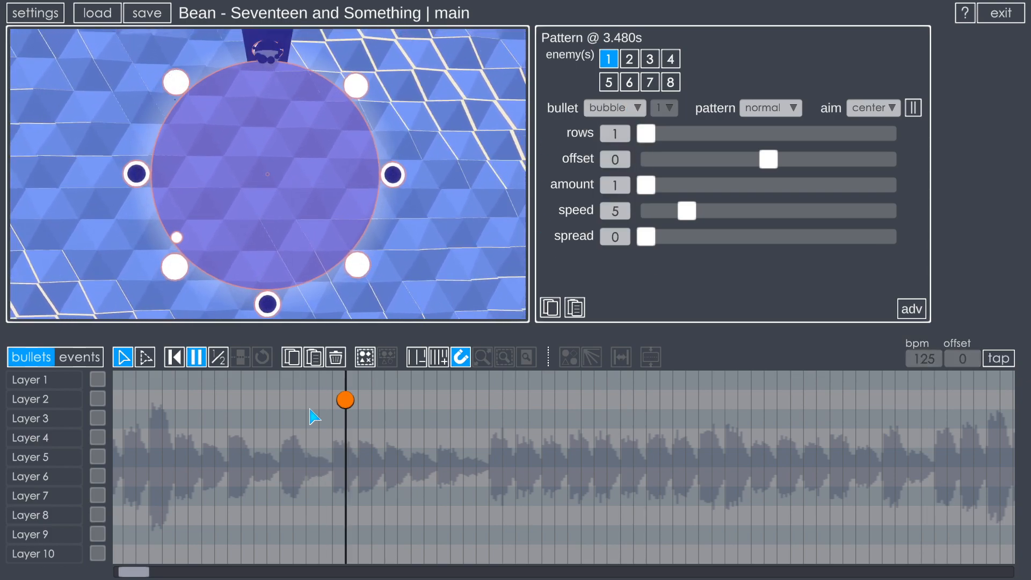
key("space")
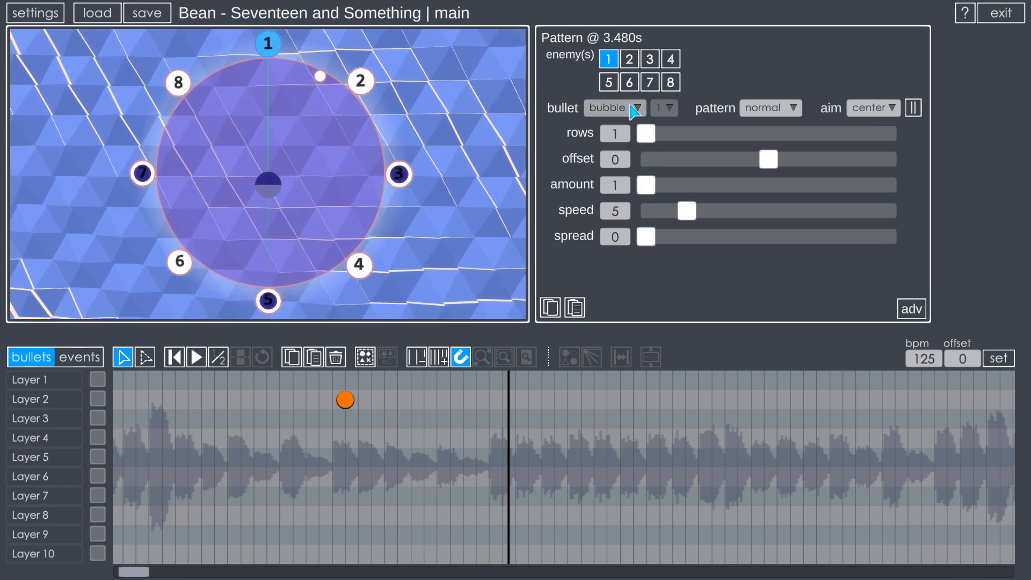
Step: Change the marker's bullet type to hug and preview it twice in playback
left_click(634, 110)
left_click(620, 166)
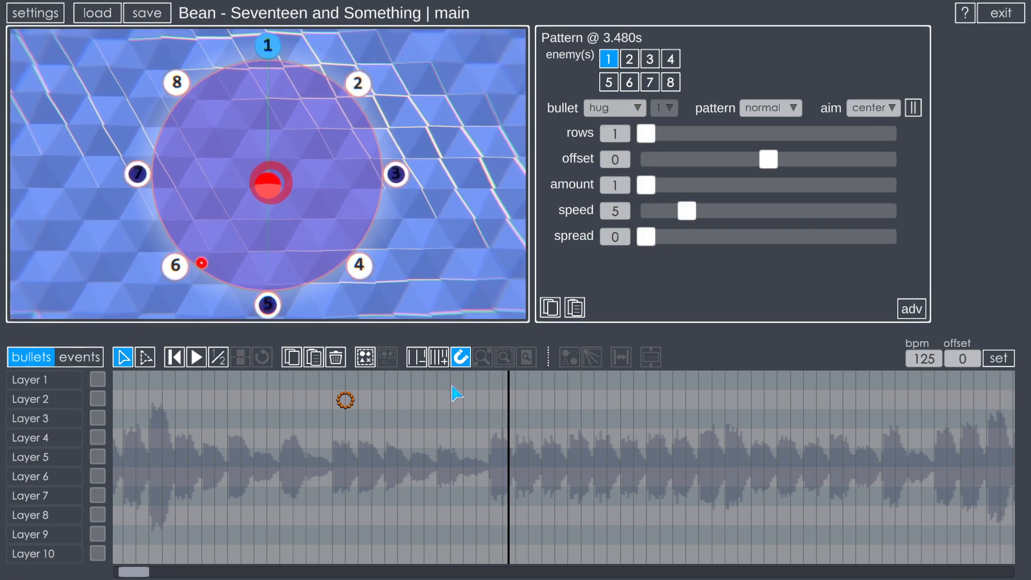
left_click(318, 430)
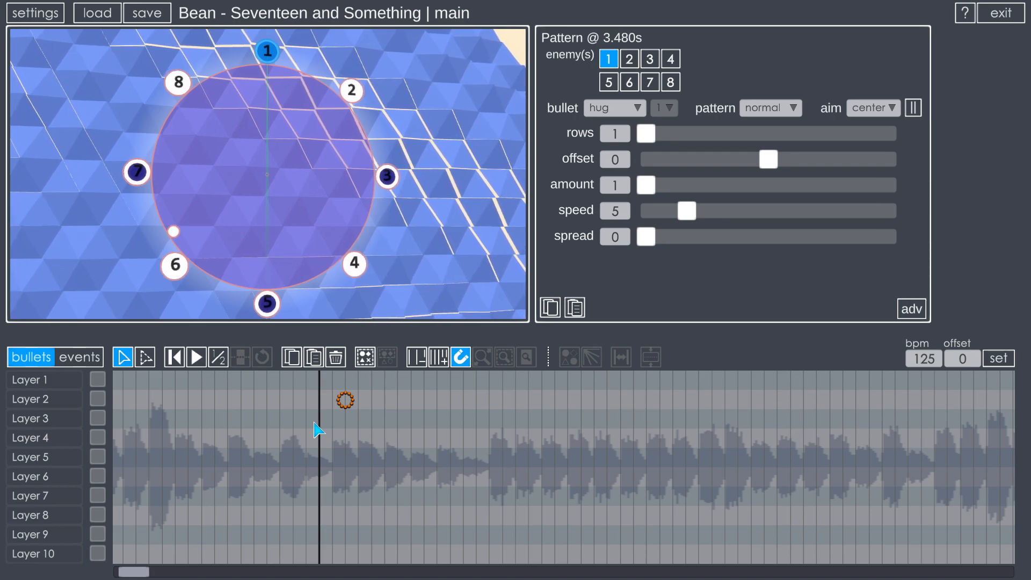
key("space")
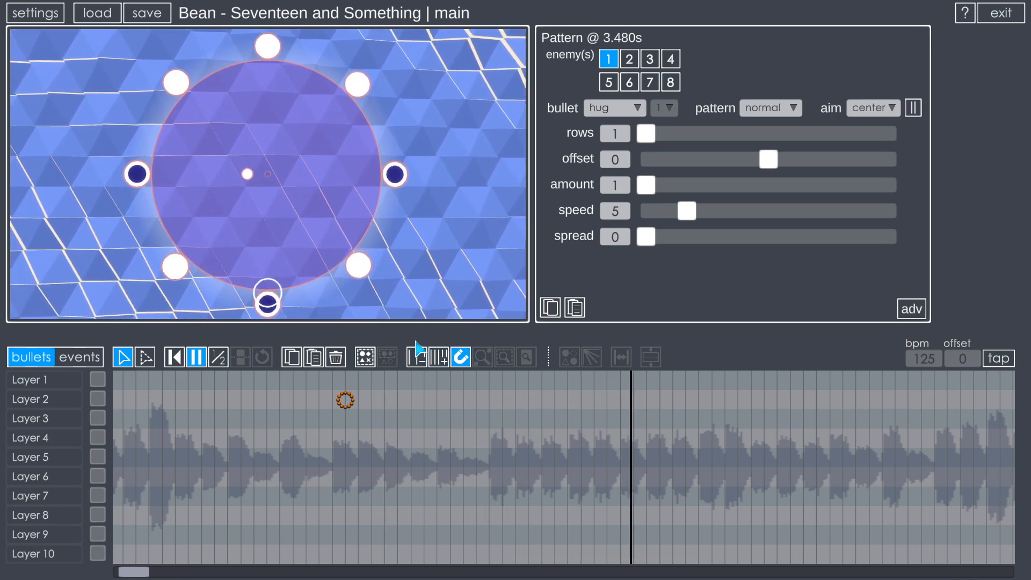
left_click(294, 419)
key("space")
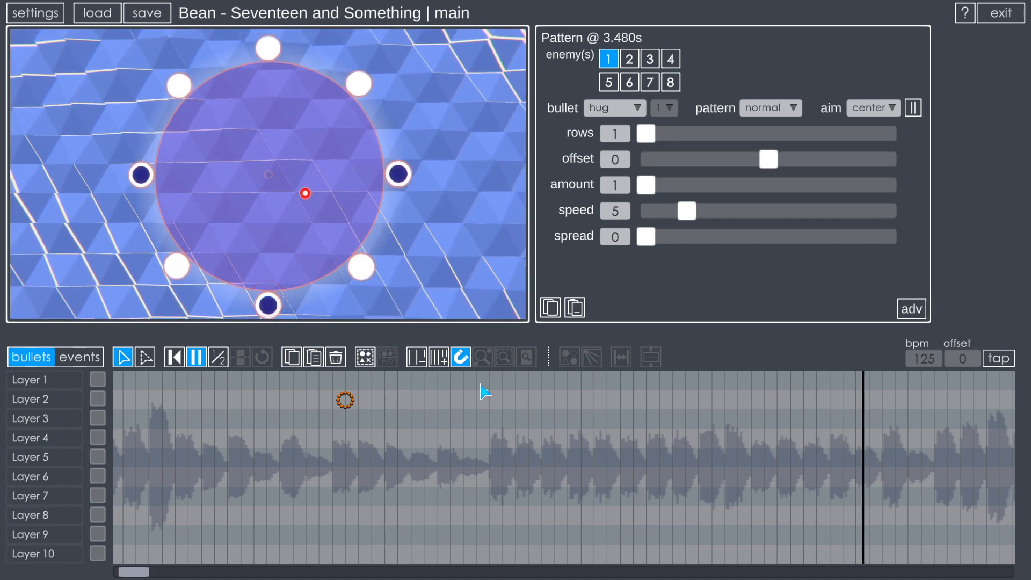
key("space")
Step: Change the marker's bullet type to bigHug and preview it with lifespan 1 in playback
left_click(617, 110)
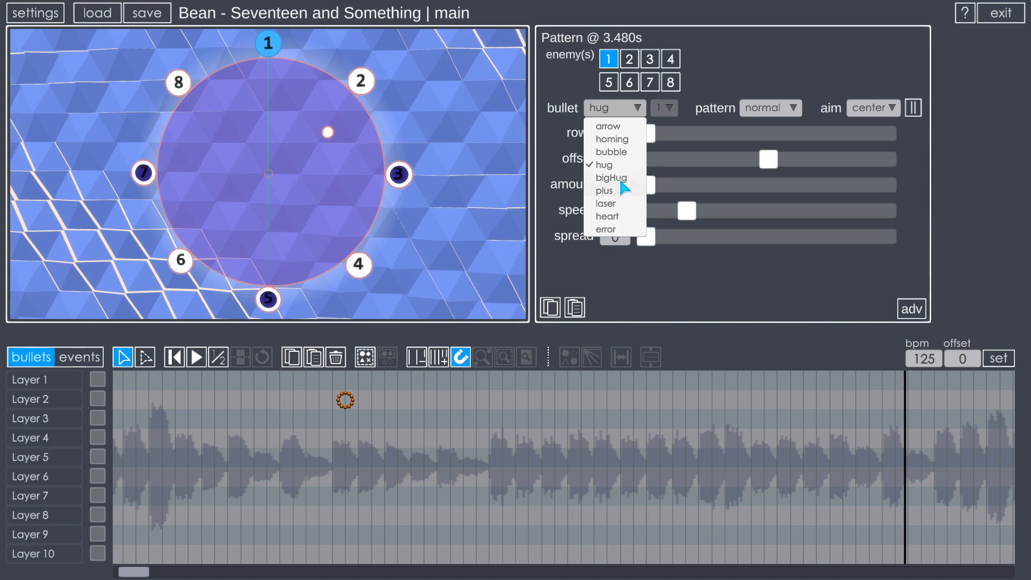
left_click(613, 180)
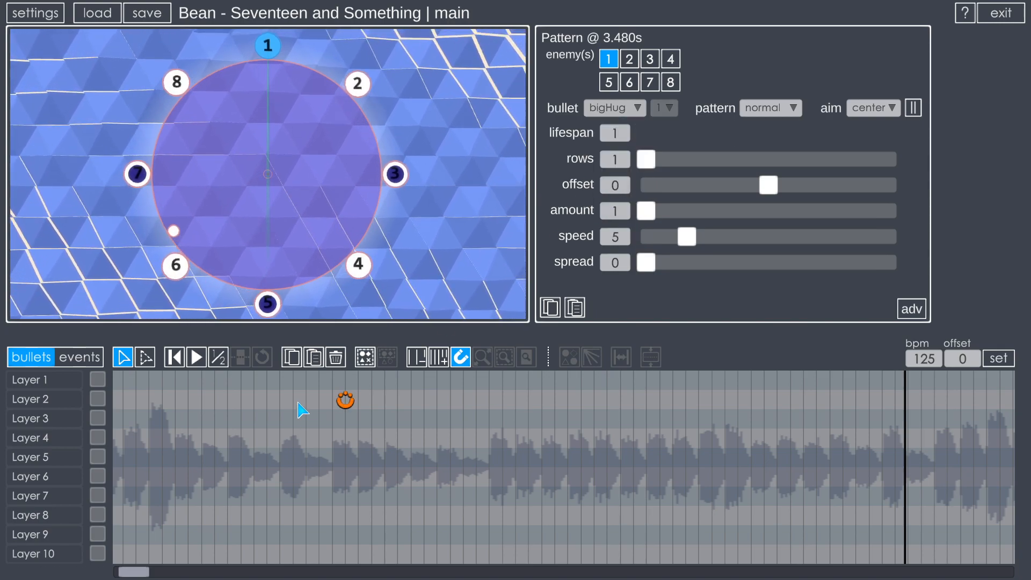
left_click(298, 403)
key("space")
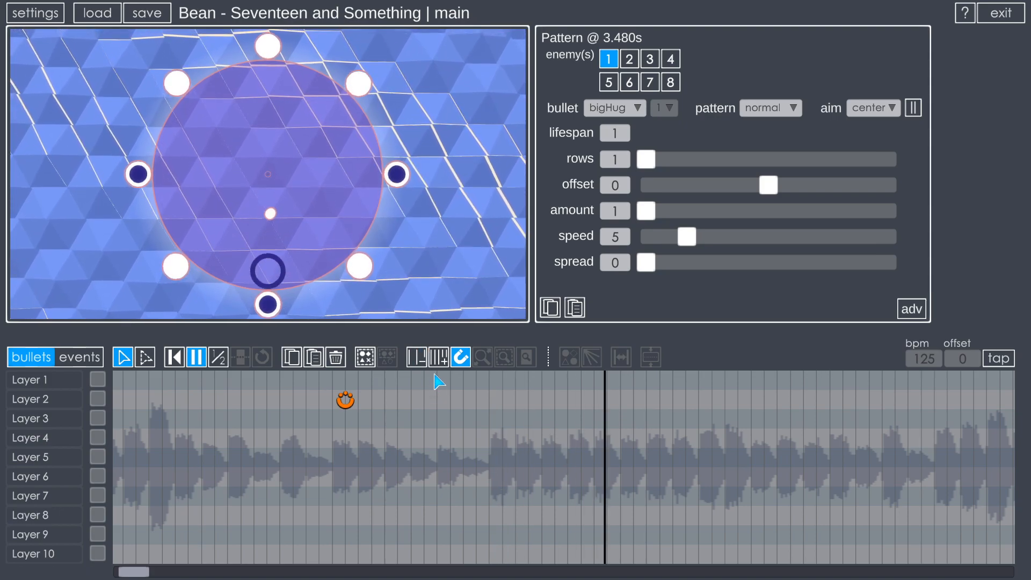
key("space")
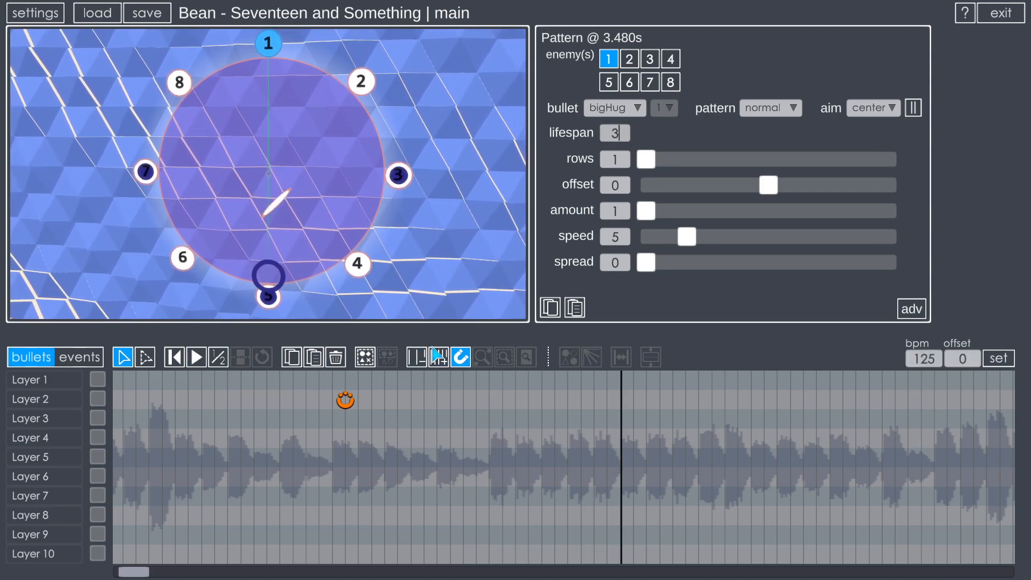
Step: Try bigHug lifespans of 3 and 2.5, previewing each in playback
left_click(300, 422)
key("space")
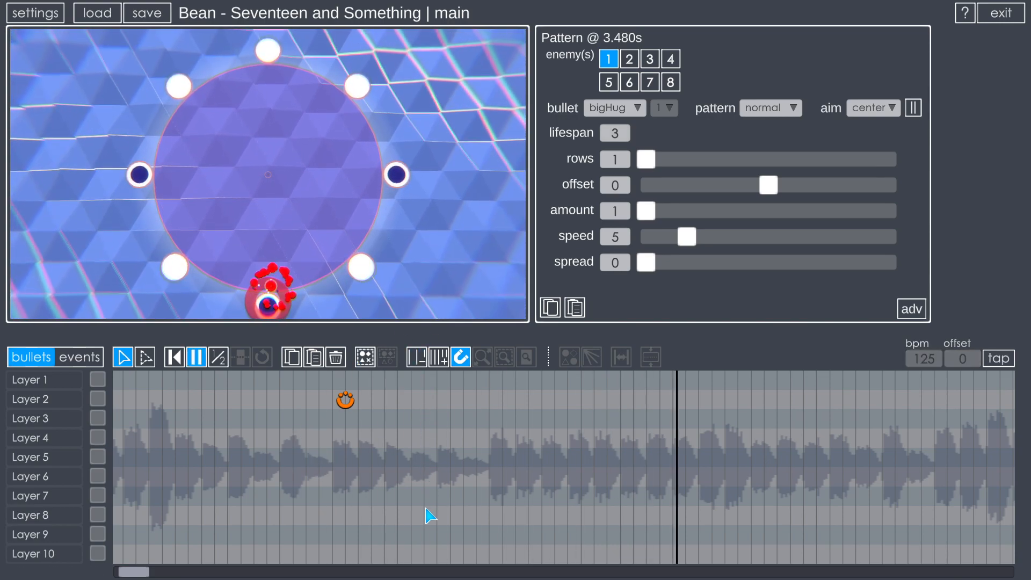
key("space")
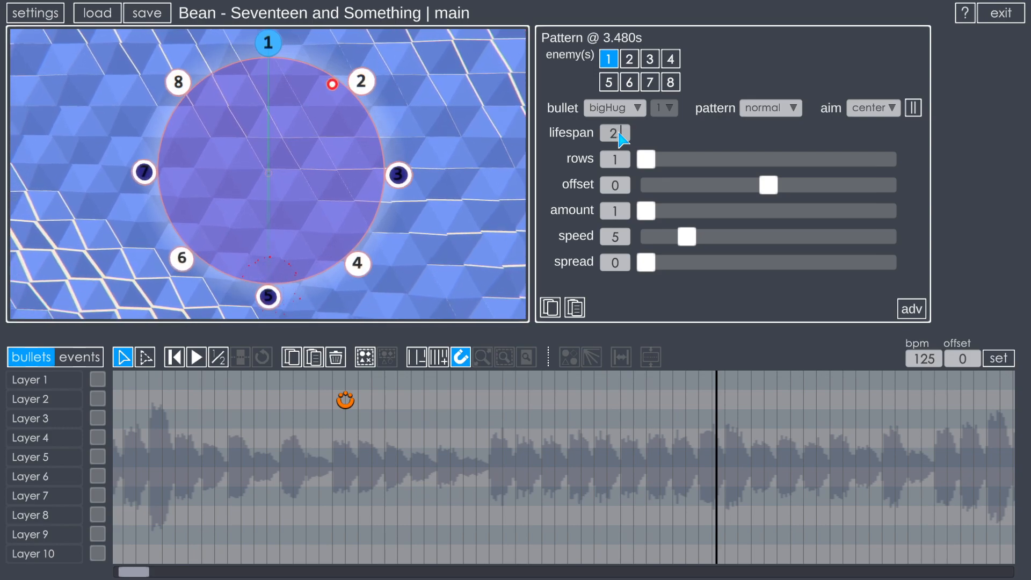
left_click(326, 421)
key("space")
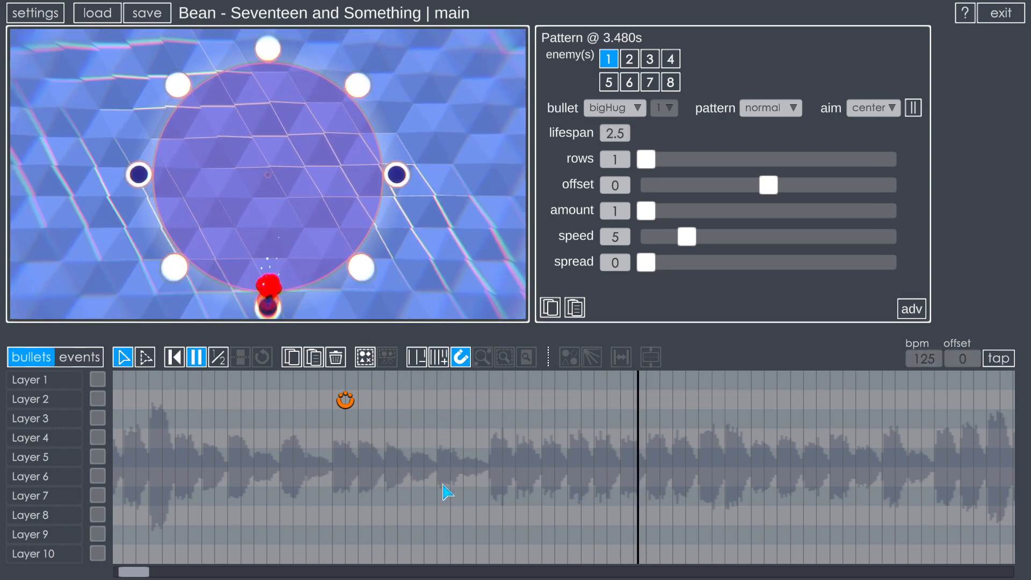
left_click(328, 426)
key("space")
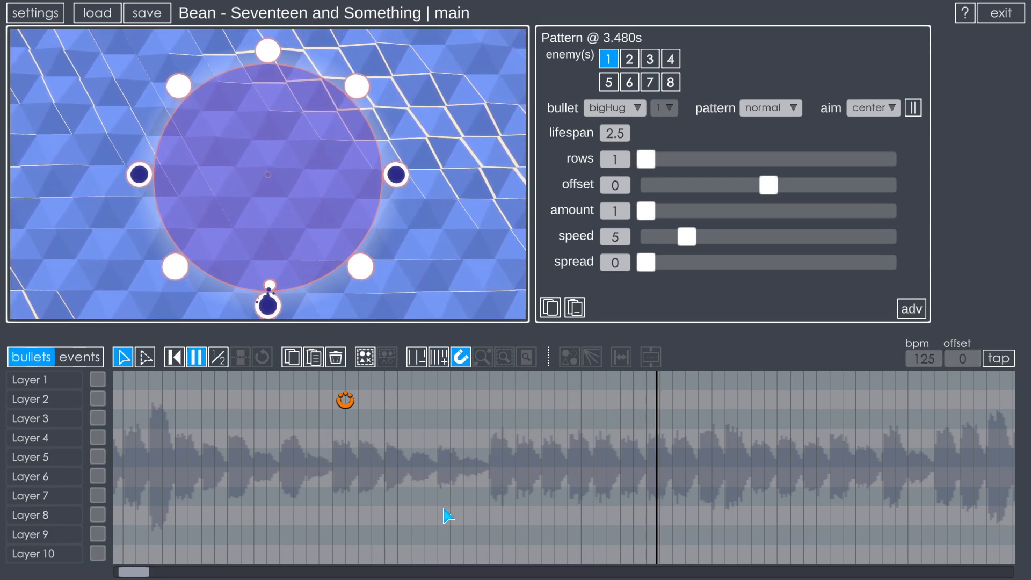
key("space")
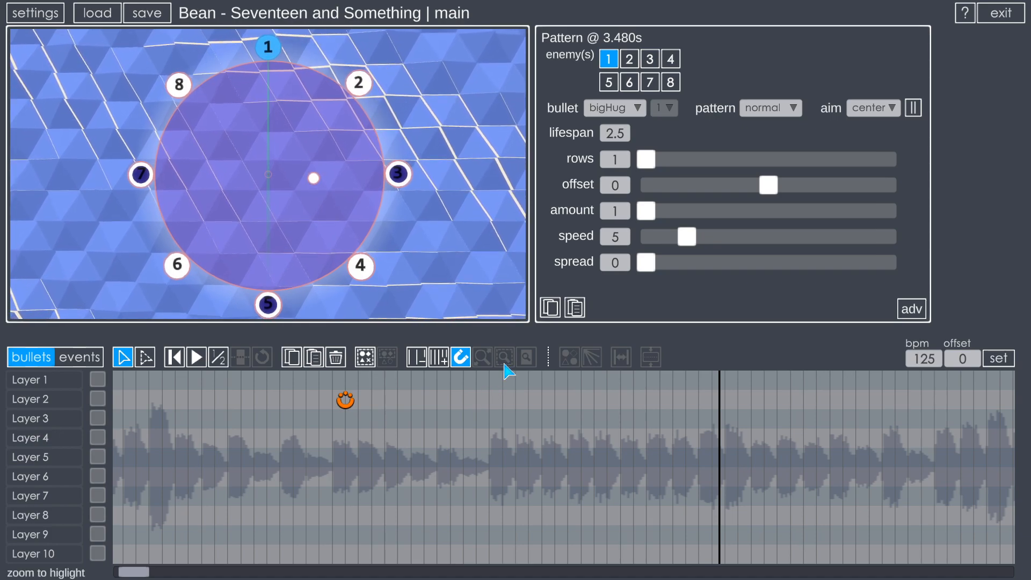
Step: Set the bigHug's lifespan back to 1 and preview it in playback
left_click(638, 112)
left_click(636, 107)
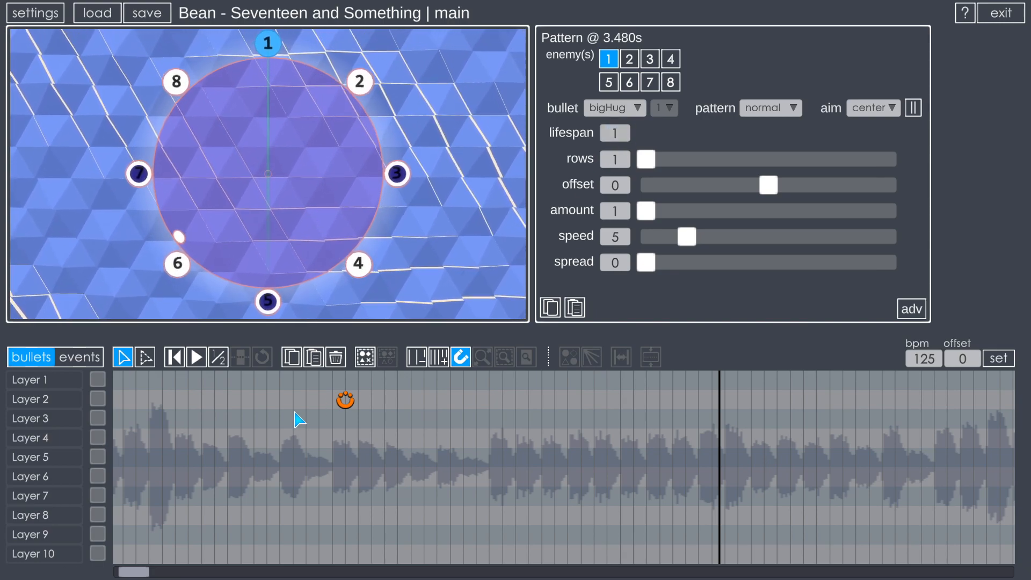
left_click(299, 420)
key("space")
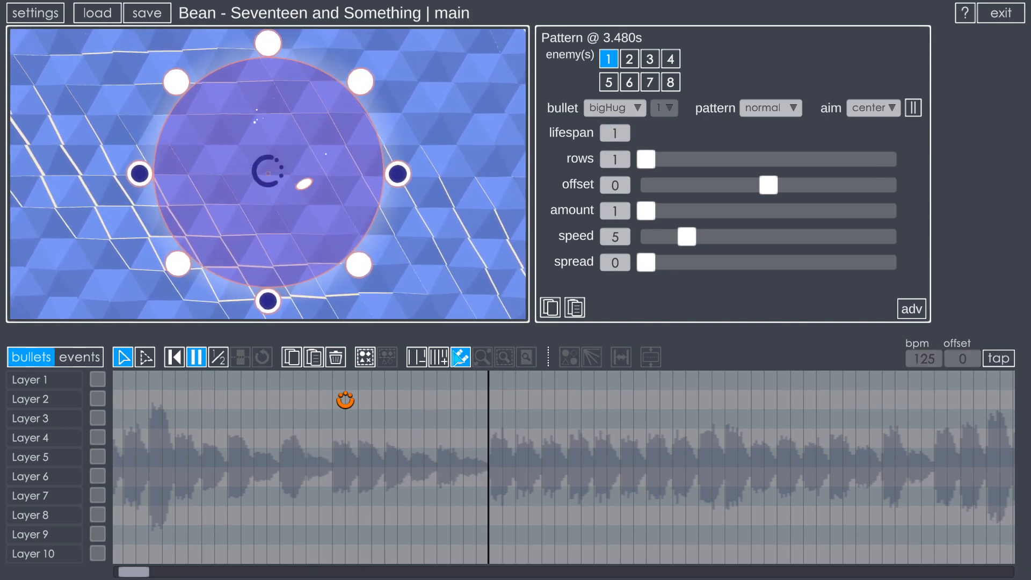
key("space")
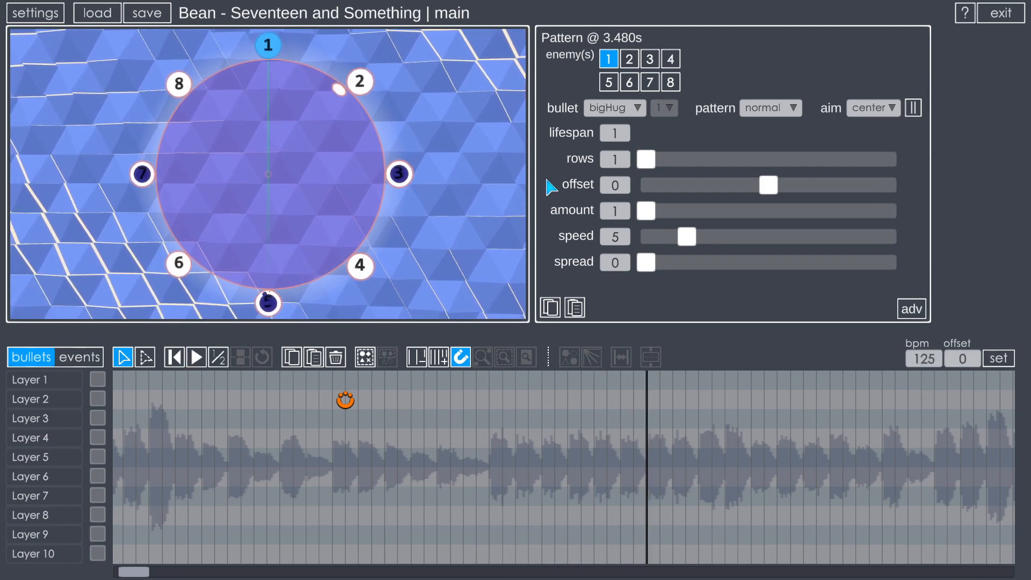
Step: Change the marker's bullet type to plus and preview it in playback
left_click(613, 110)
left_click(622, 191)
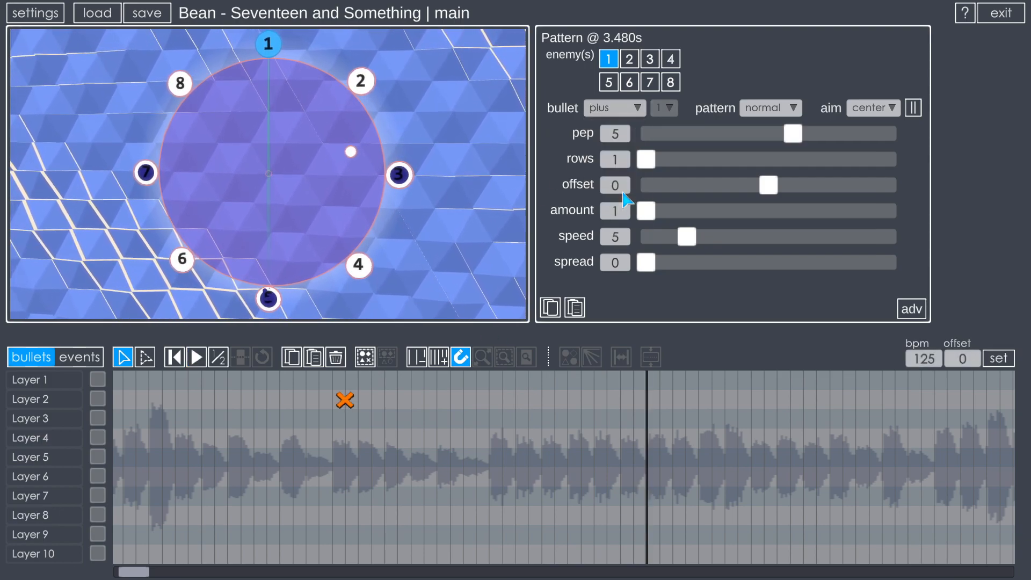
left_click(316, 423)
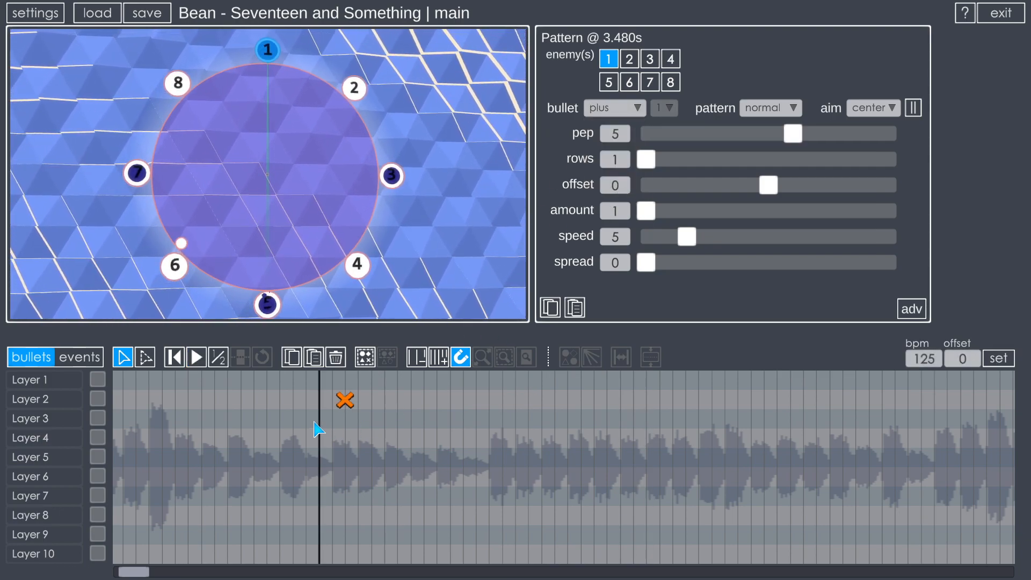
key("space")
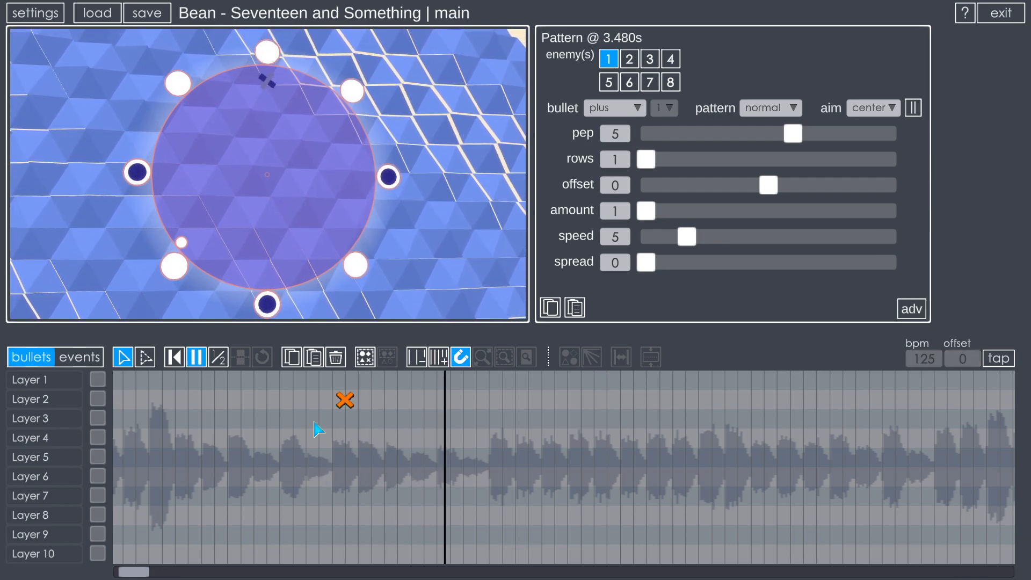
key("space")
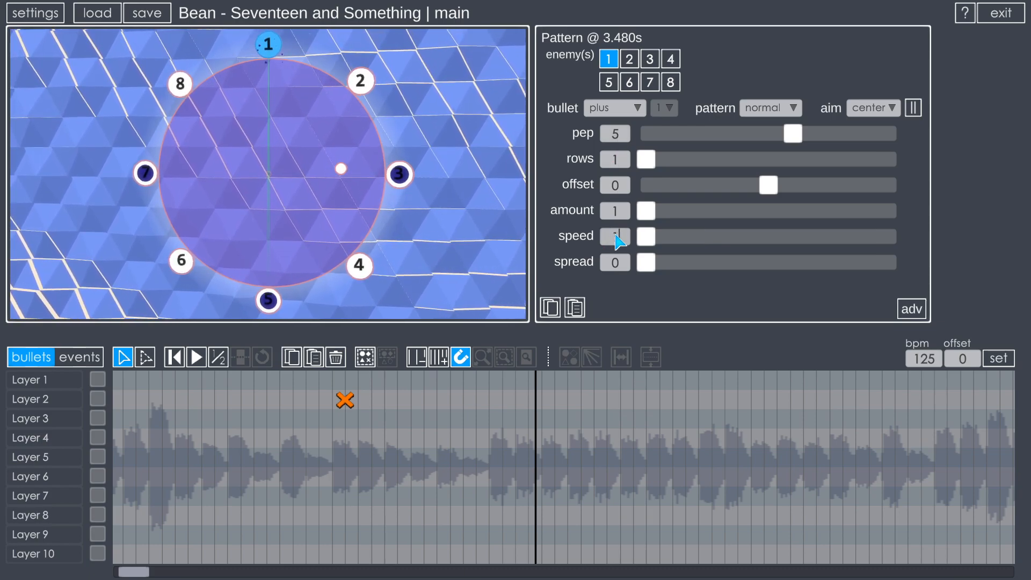
Step: Set the plus bullet's speed to 10 and preview it in playback
left_click(287, 434)
key("space")
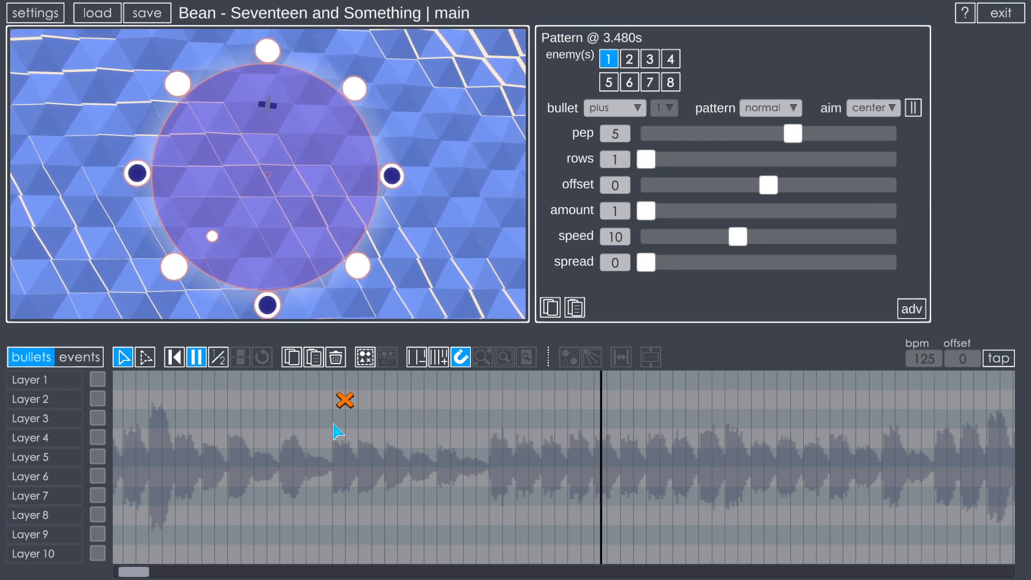
key("space")
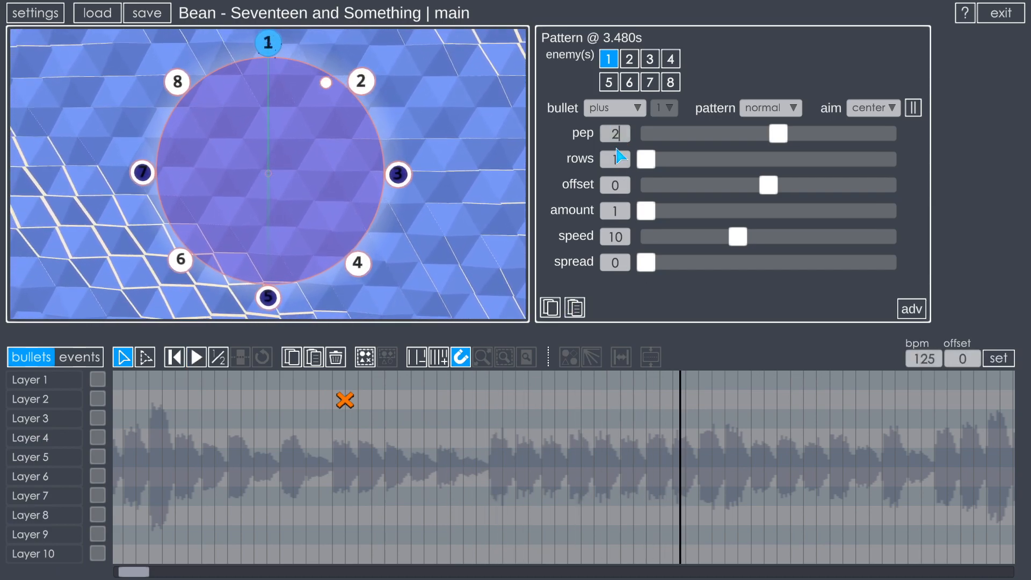
Step: Try plus bullet pep values of 2 and 3, previewing each in playback
left_click(313, 408)
key("space")
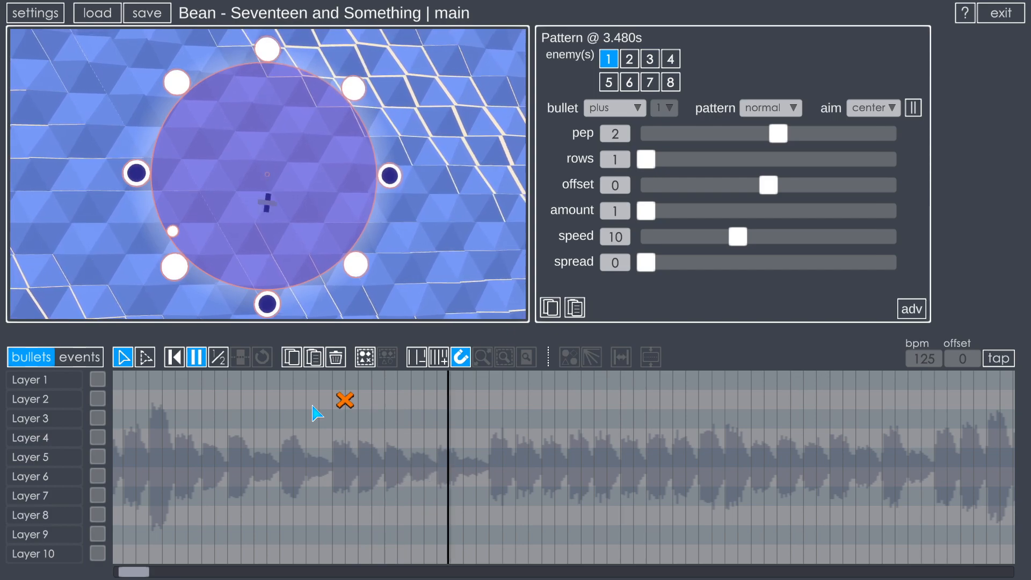
left_click(617, 133)
type("3")
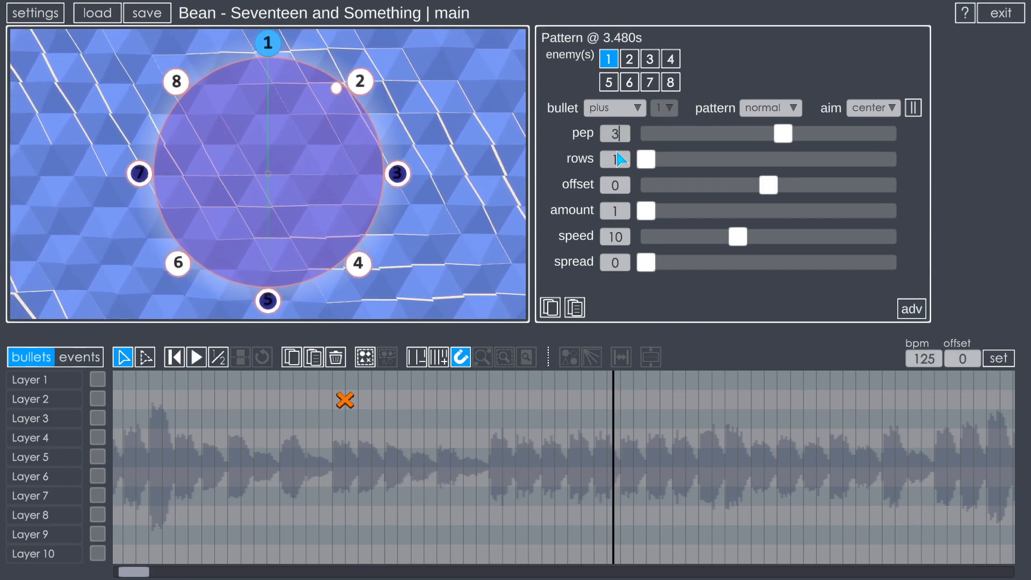
left_click(310, 433)
key("space")
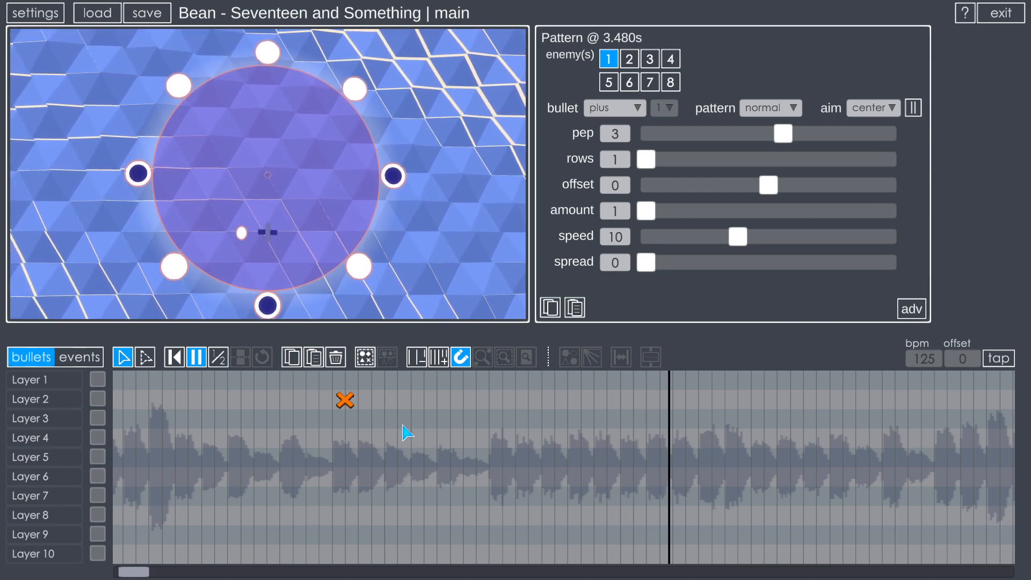
key("space")
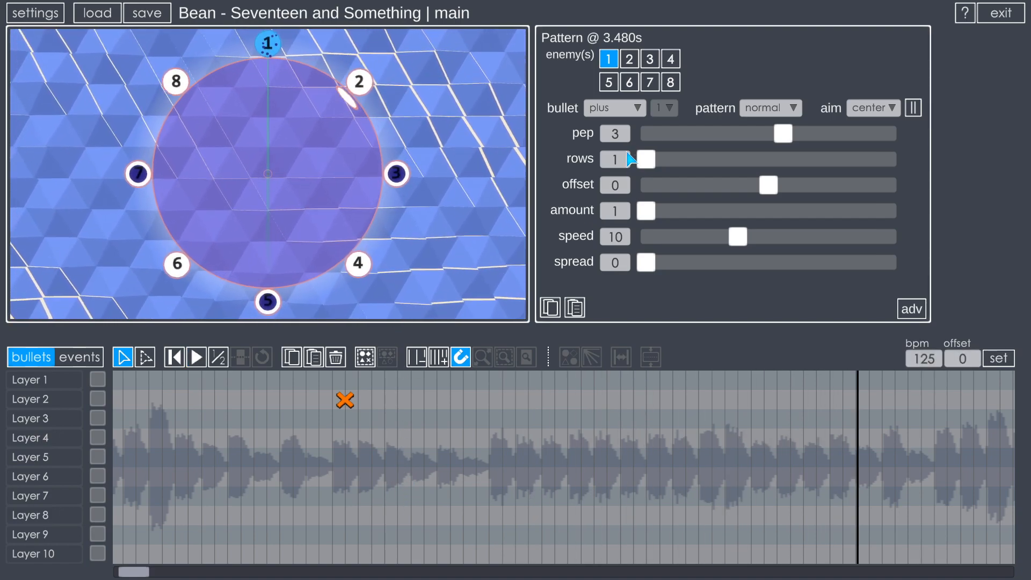
Step: Assign the plus bullet to all eight enemies and preview it in playback
left_click(615, 240)
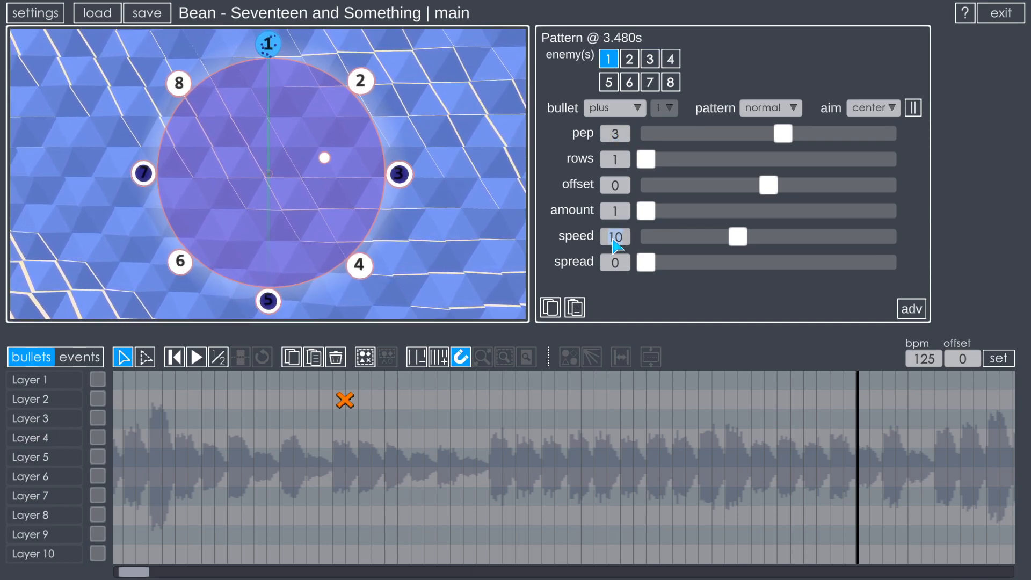
mouse_move(608, 84)
left_mouse_down()
mouse_move(675, 85)
mouse_move(629, 63)
left_mouse_up()
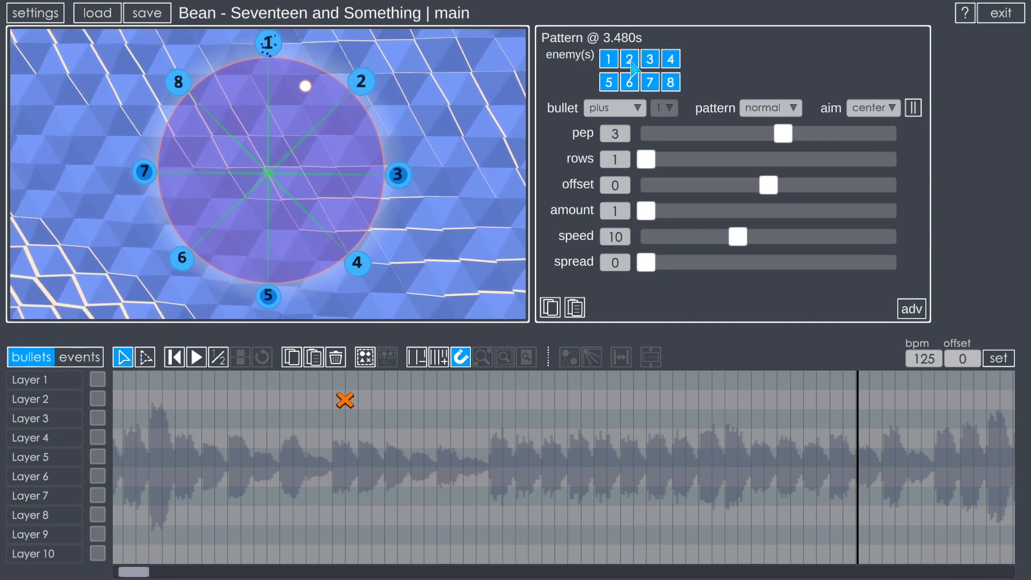
left_click(299, 419)
key("space")
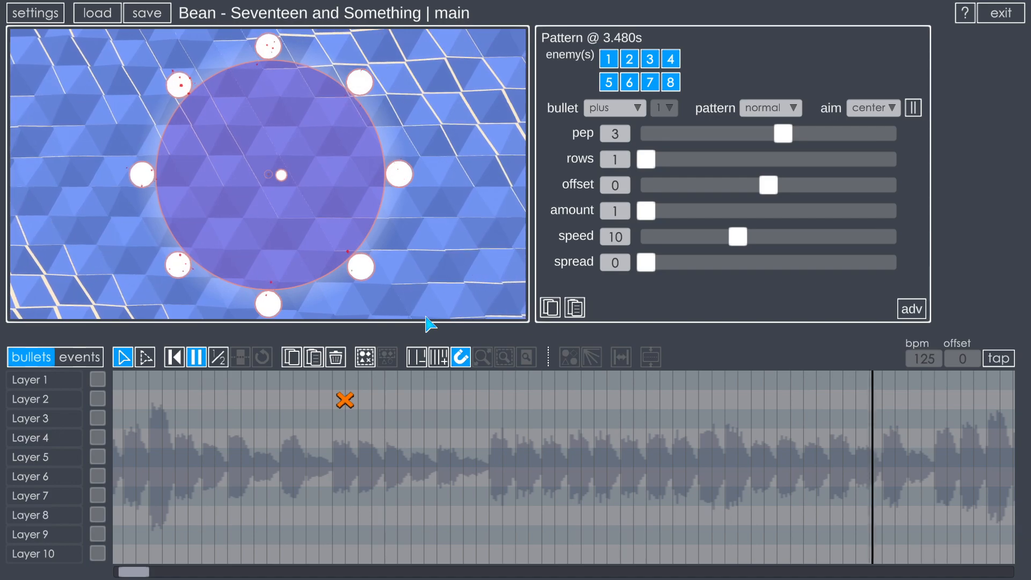
key("space")
Step: Change the marker's bullet type to laser and deselect every enemy except enemy 1
left_click(637, 108)
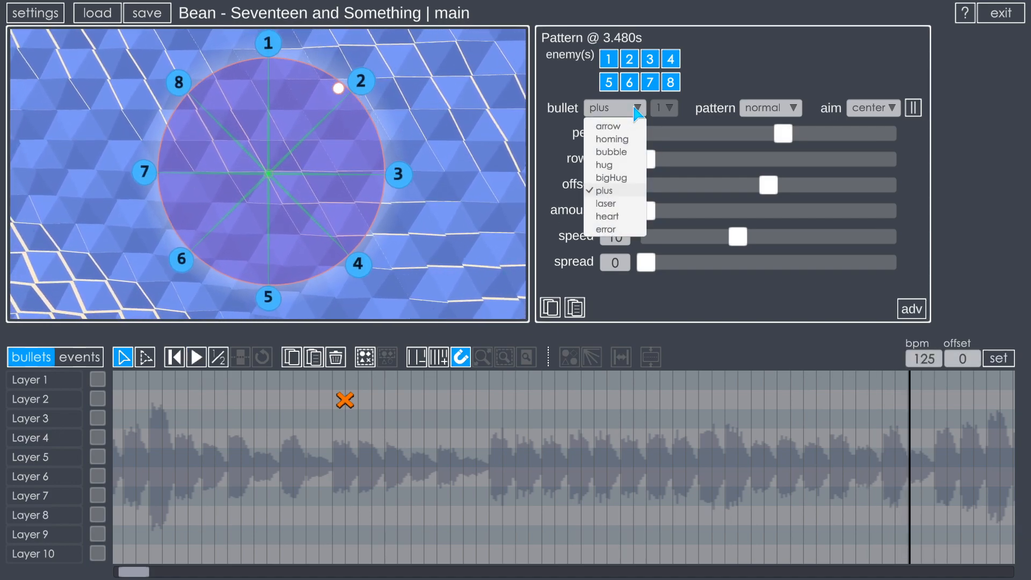
left_click(617, 211)
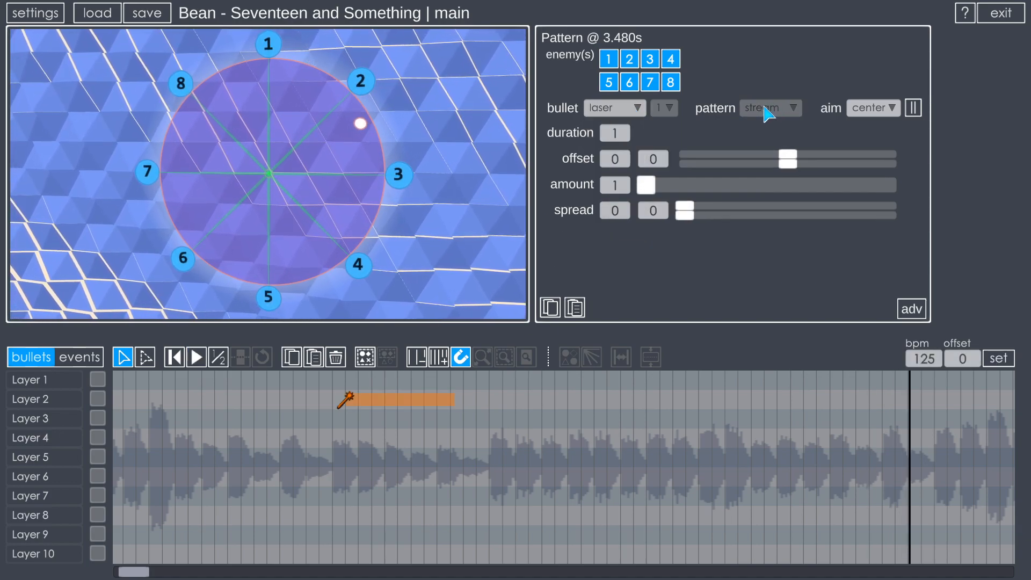
left_click(609, 82)
left_click(630, 83)
left_click(648, 83)
left_click(670, 60)
left_click(650, 60)
left_click(630, 60)
left_click(672, 81)
Step: Try resizing the laser's bar on the timeline and set its duration back to 1
left_click_drag(423, 403, 399, 406)
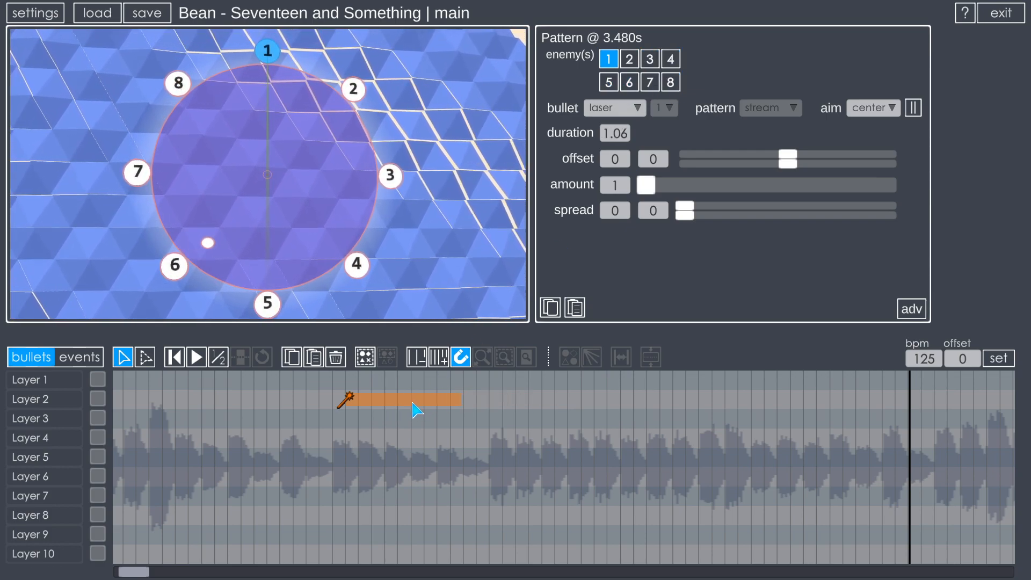
left_click(615, 134)
type("1")
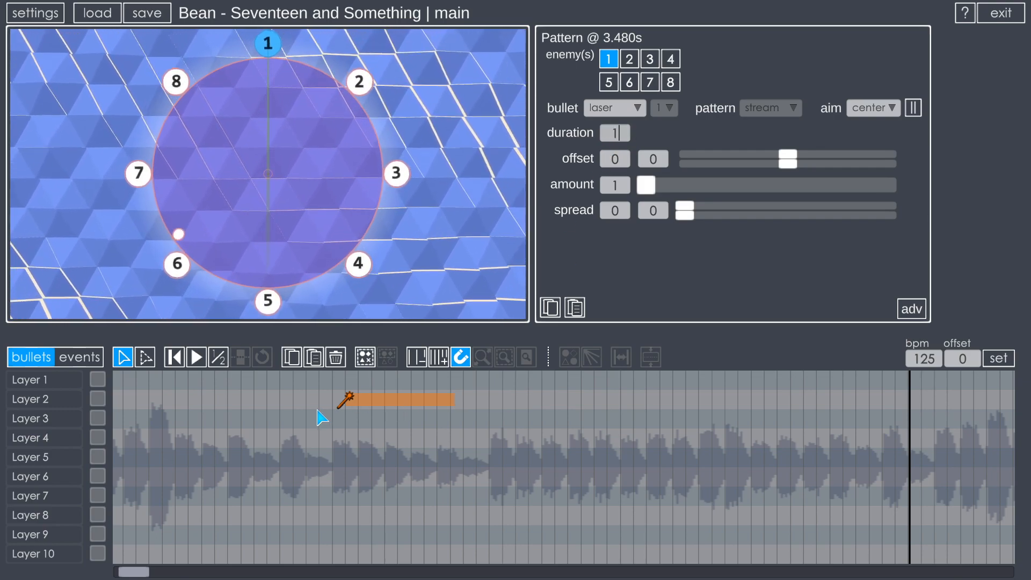
Step: Preview the laser's warning and firing phases repeatedly in playback
left_click(202, 413)
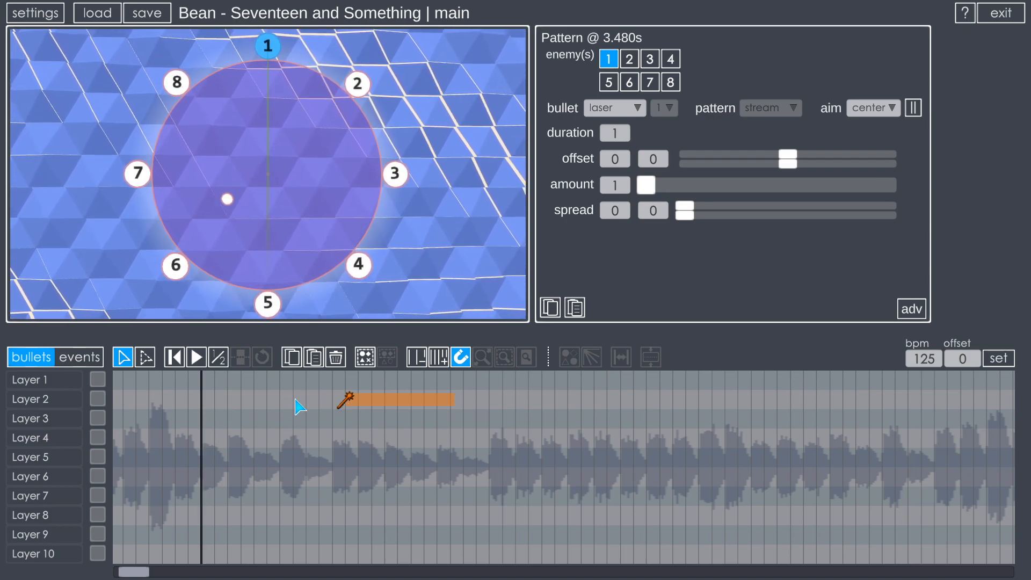
key("space")
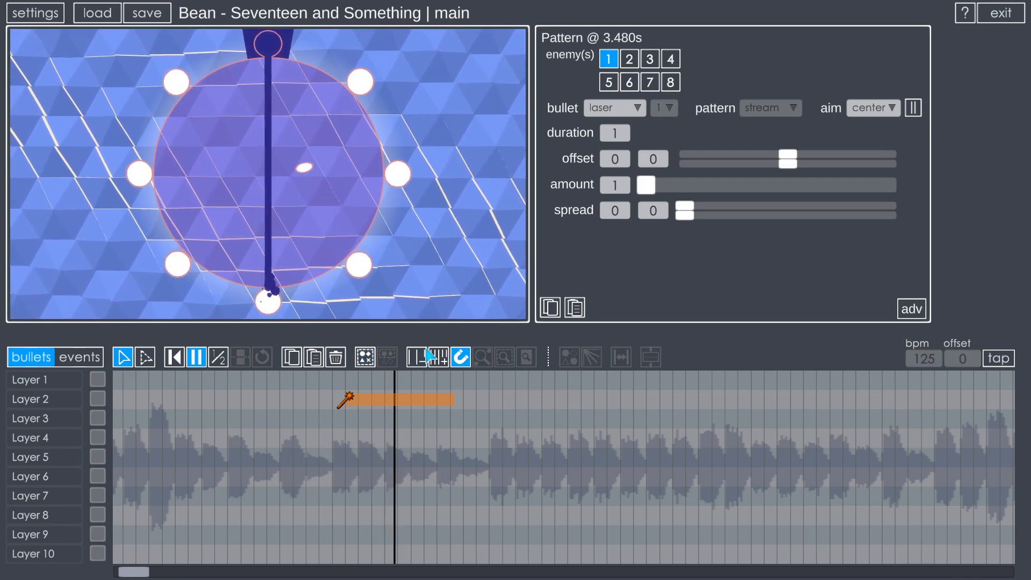
left_click(251, 435)
key("space")
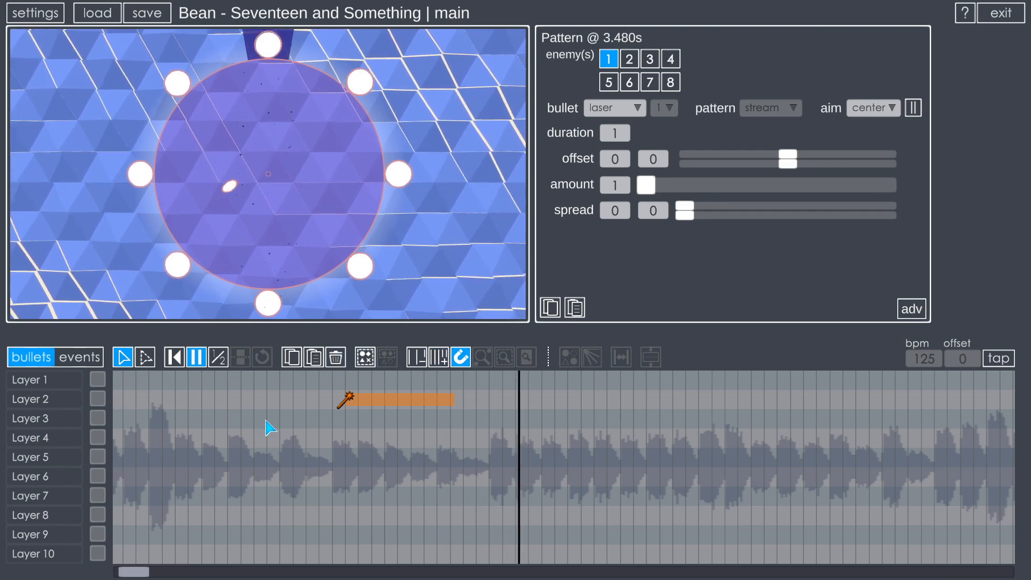
key("space")
key("space")
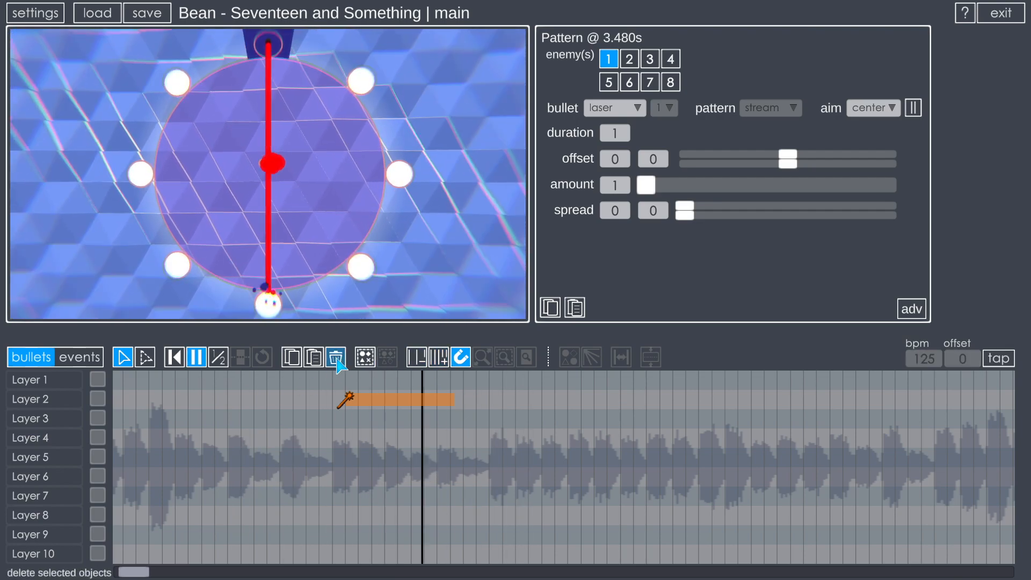
key("space")
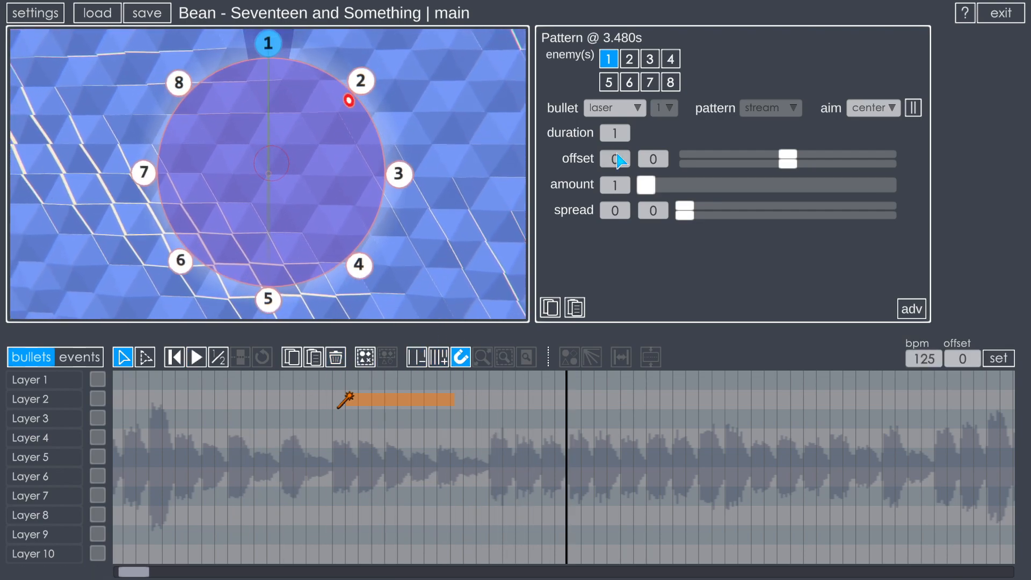
Step: Set the laser's start and end offsets to -59 and 49 and preview the sweep in playback
mouse_move(788, 156)
left_mouse_down()
mouse_move(737, 156)
mouse_move(816, 164)
left_mouse_up()
left_click(300, 414)
key("space")
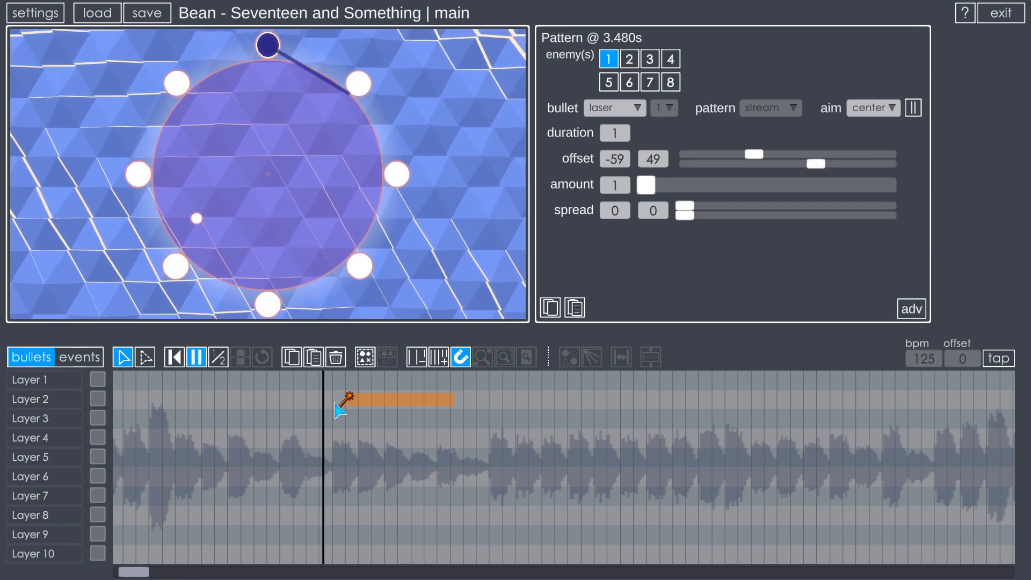
key("space")
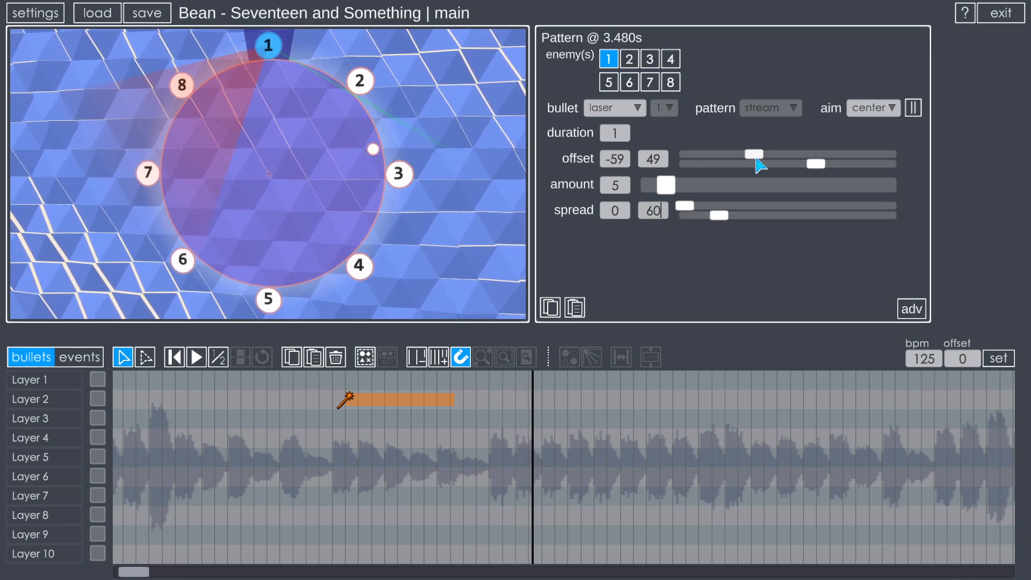
Step: Set both laser offsets to 0 and preview five lasers with a spread from 0 to 60
type("0")
left_click(651, 162)
type("0")
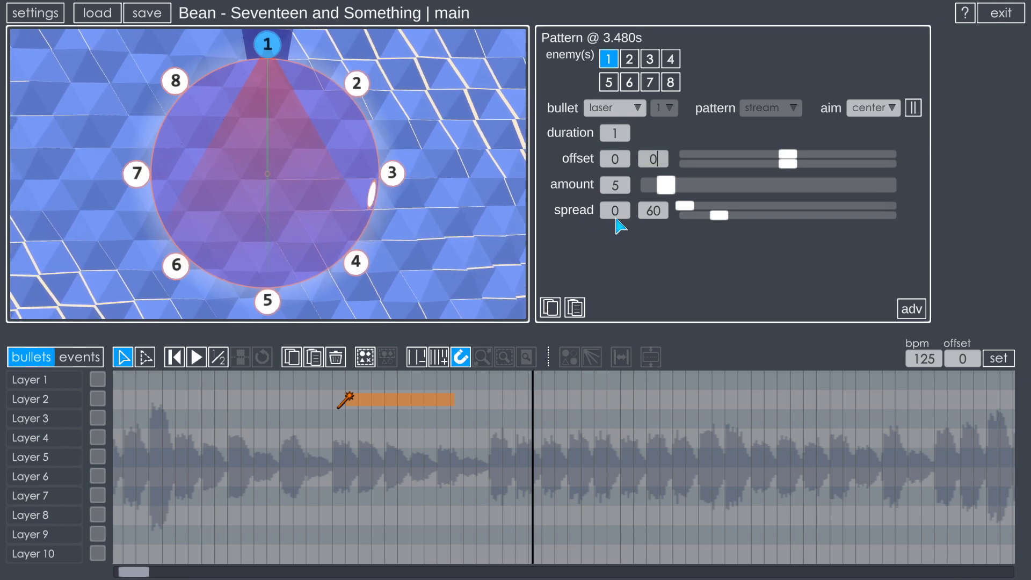
left_click(296, 413)
key("space")
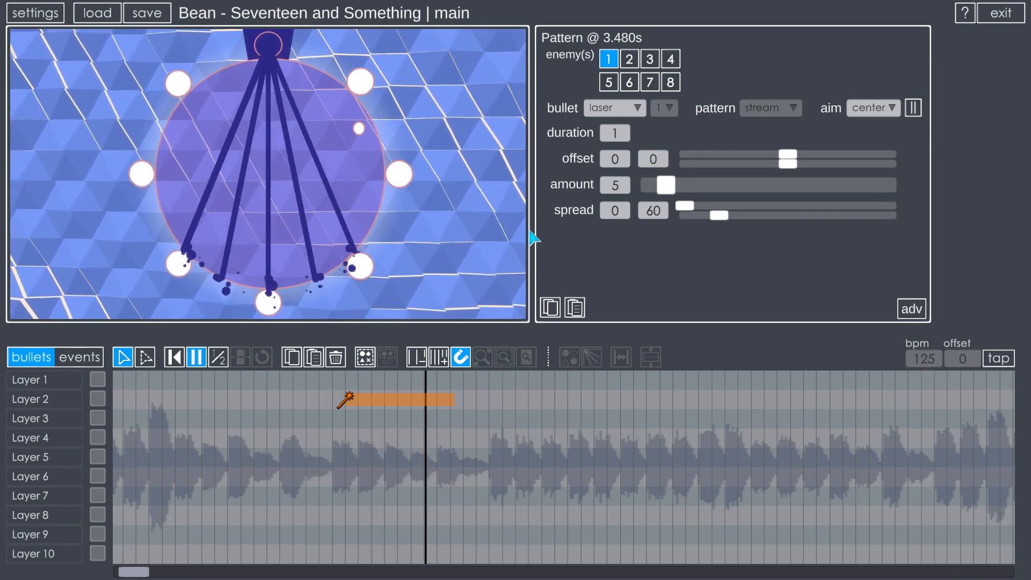
key("space")
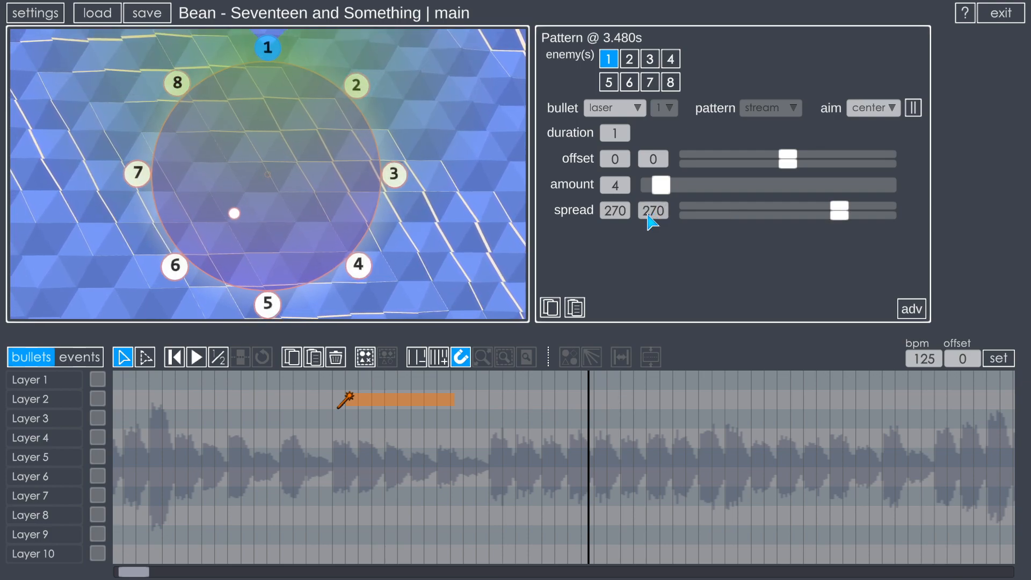
Step: Set the laser's amount to 4 and both spread values to 270, and preview it in playback
left_click(254, 397)
key("space")
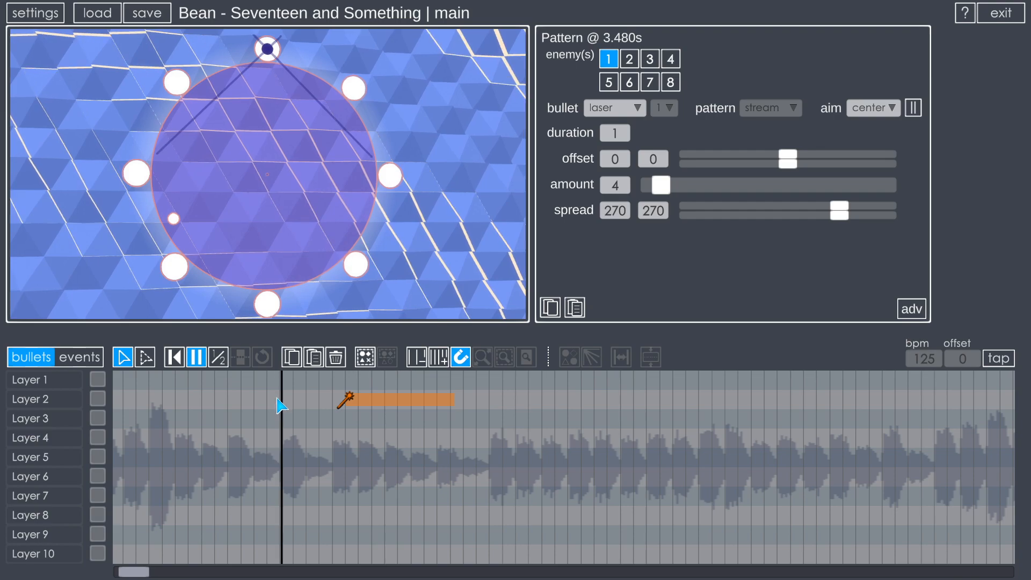
key("space")
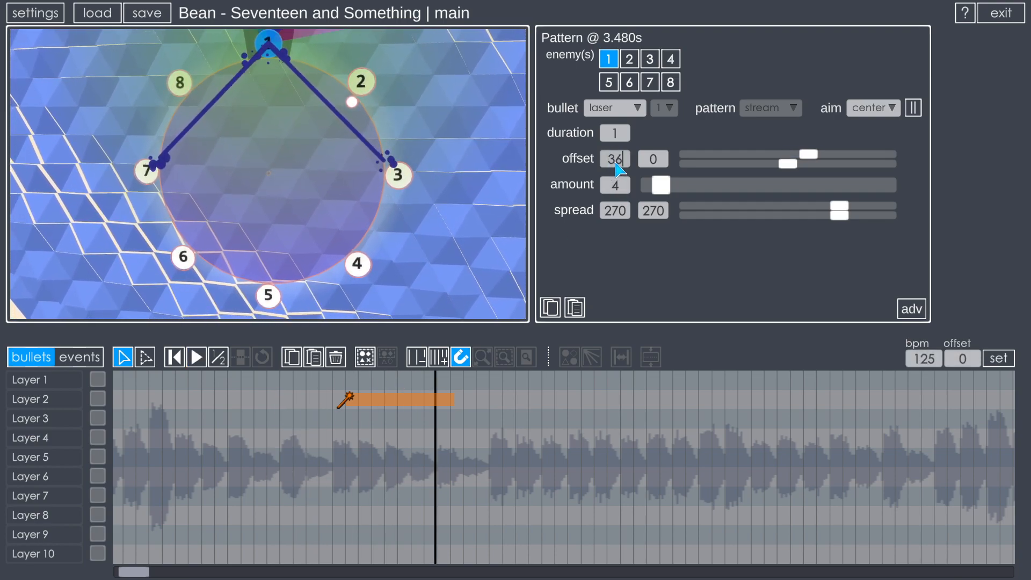
Step: Set the laser's start offset to 360 and preview the rotation in playback
left_click(288, 437)
key("space")
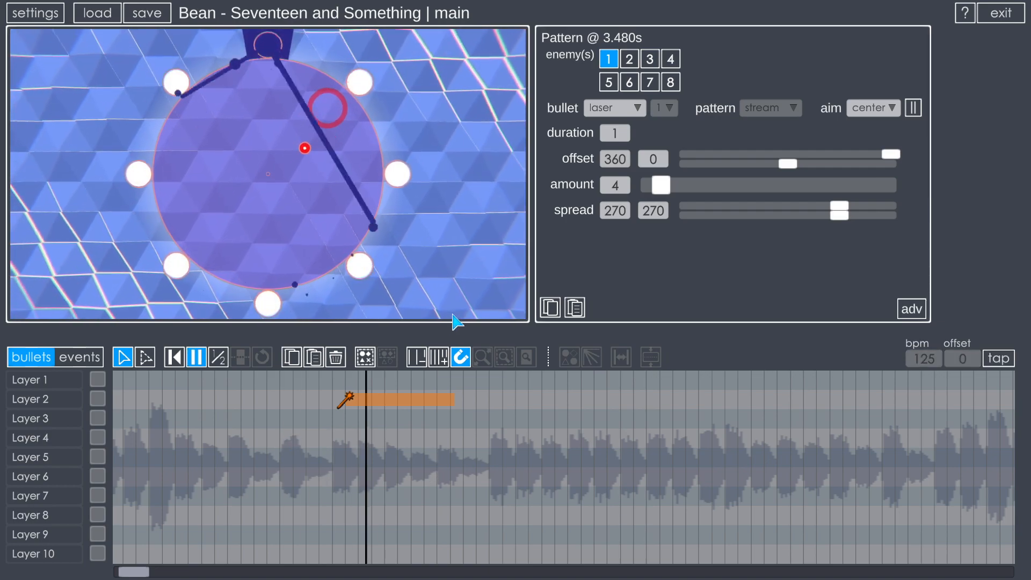
key("space")
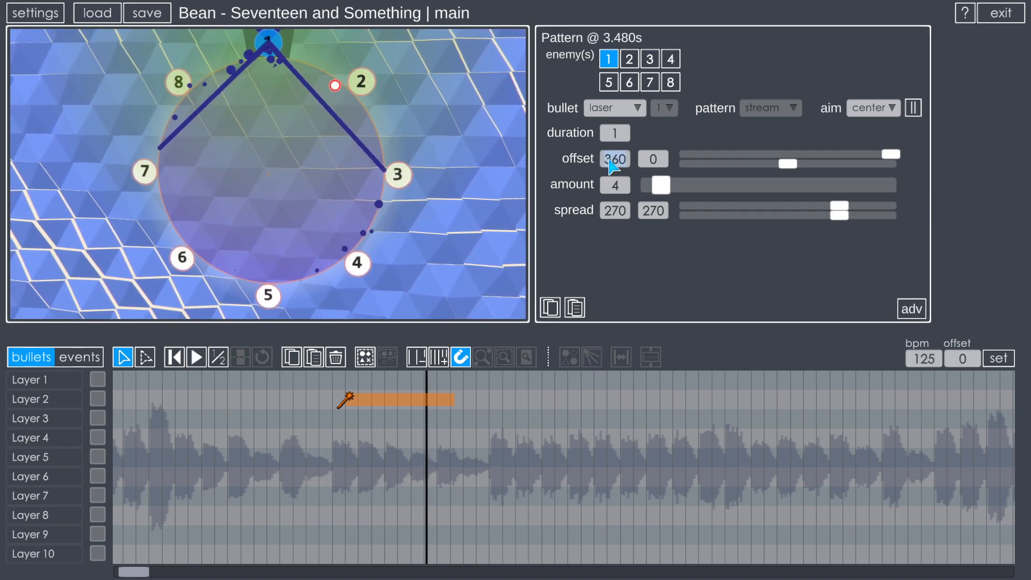
Step: Set the laser's start offset to 50 and preview it in playback
type("50")
key("space")
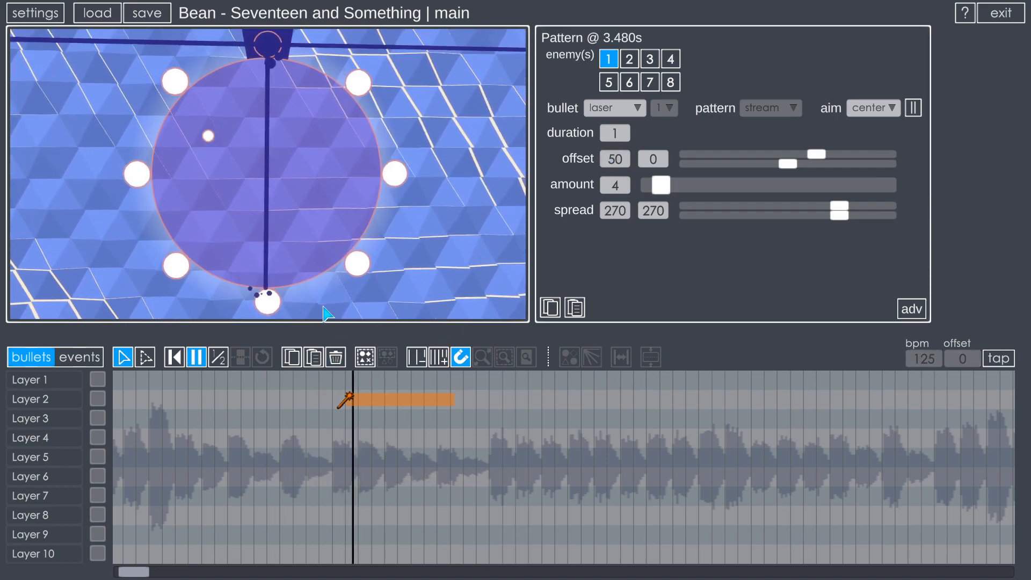
key("space")
Step: Extend the laser's duration to 4.7, set its end offset to -50, and preview it in playback
key("ctrl+z")
left_click(658, 157)
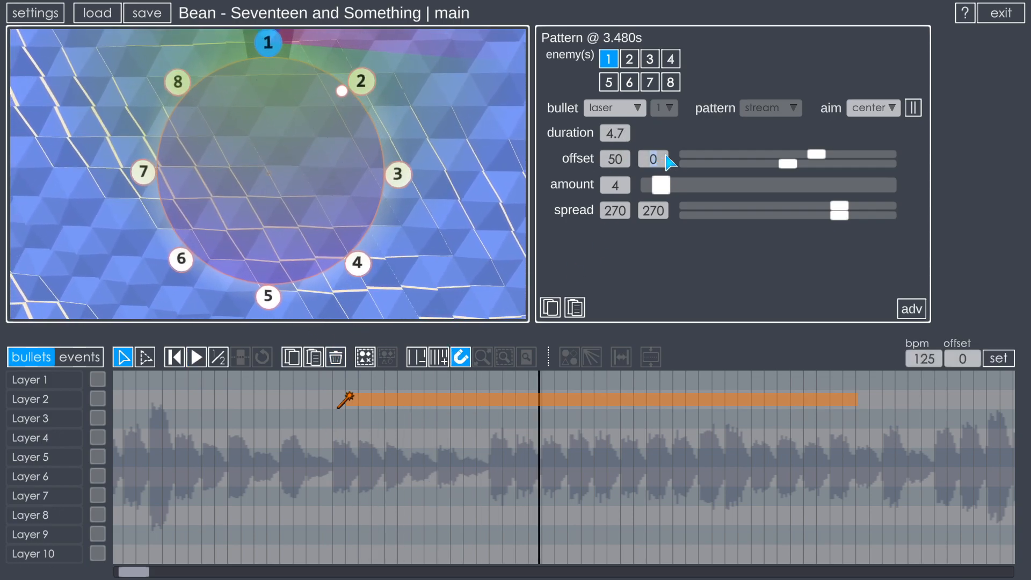
type("-50")
key("space")
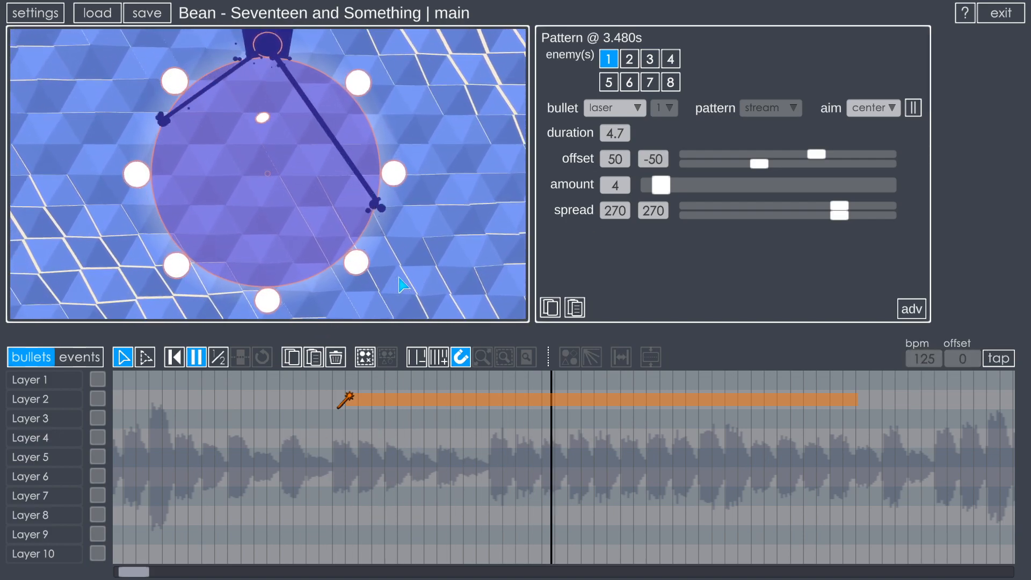
key("space")
Step: Change the laser marker's bullet type to heart and place the playhead just before the marker
left_click(620, 184)
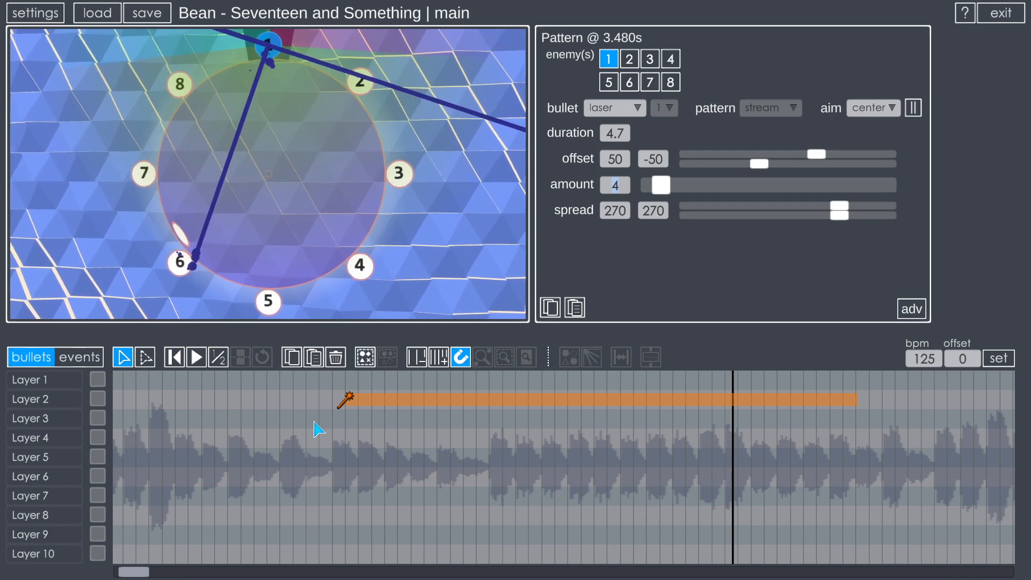
left_click(279, 421)
left_click(615, 107)
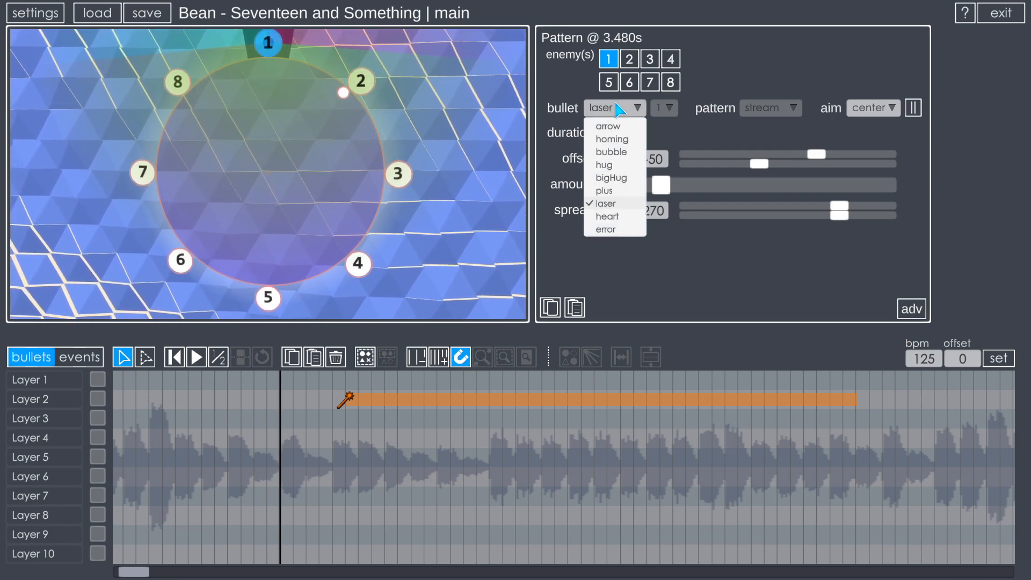
left_click(621, 217)
left_click(308, 421)
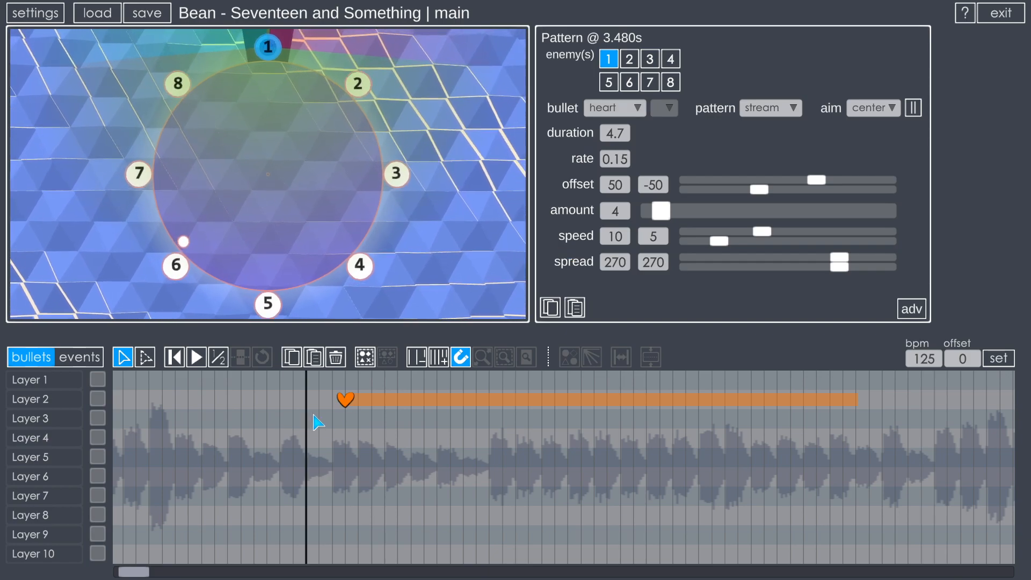
Step: Switch the heart marker to the normal pattern with offset 0, amount 1 and spread 0
left_click(760, 113)
left_click(769, 126)
left_click(622, 162)
type("0")
left_click(622, 185)
type("1")
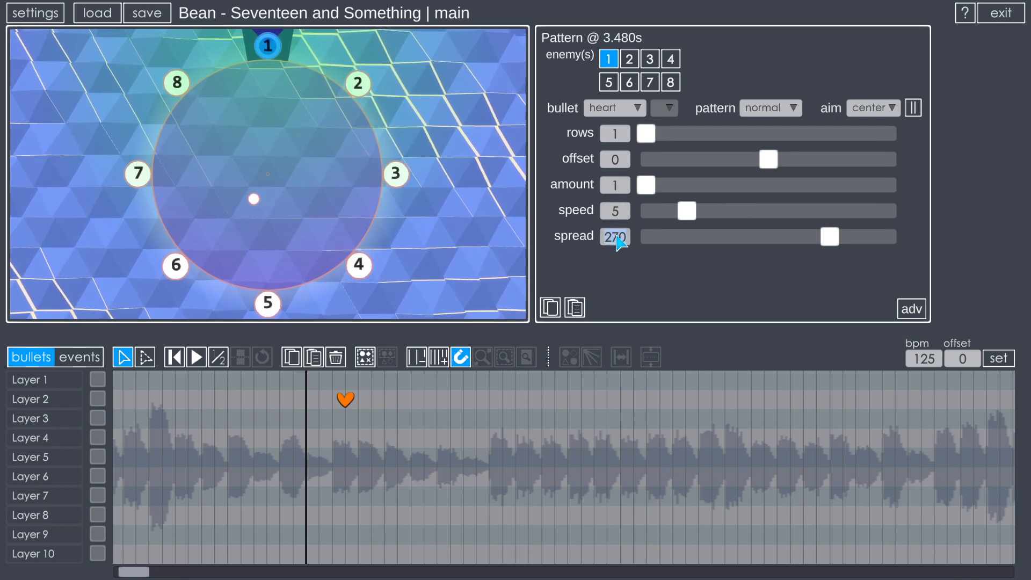
type("0")
Step: Preview the heart bullet twice in playback from before its marker
left_click(240, 428)
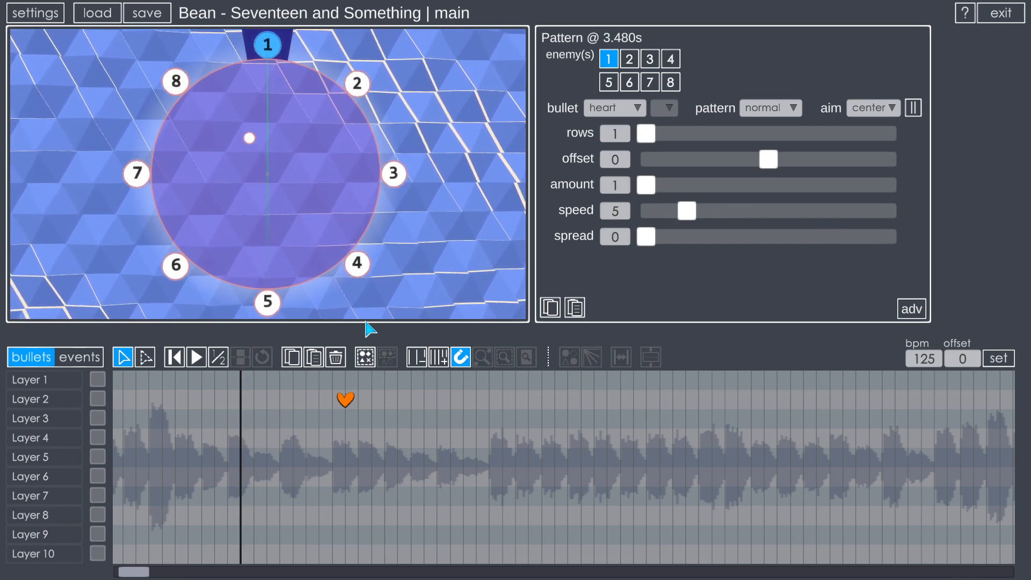
key("space")
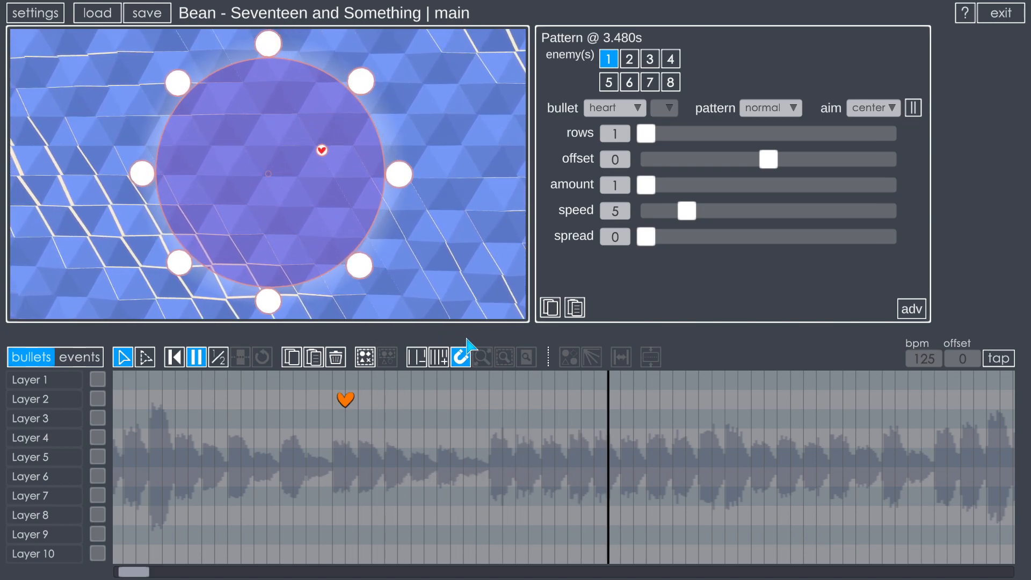
key("space")
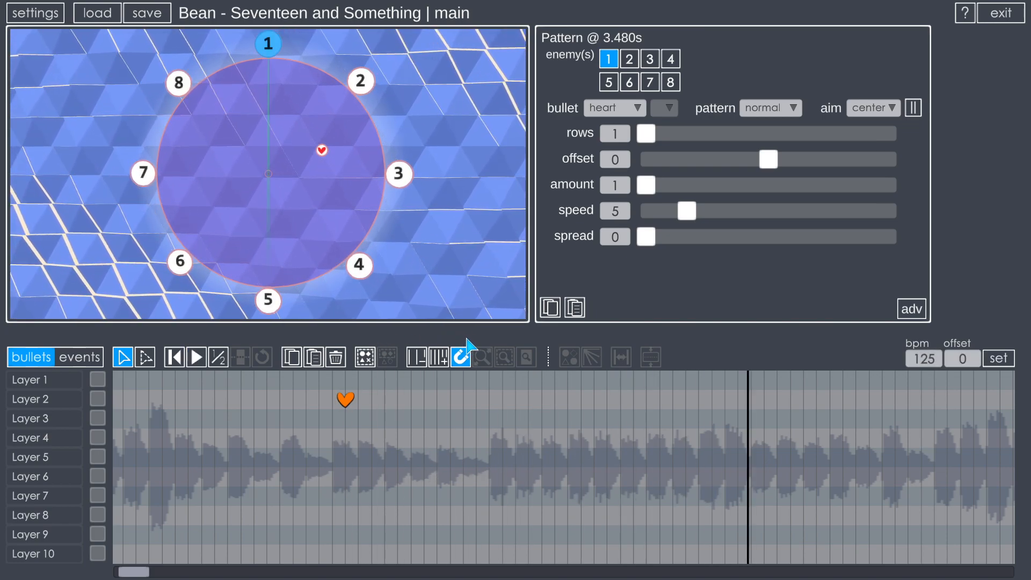
left_click(293, 413)
key("space")
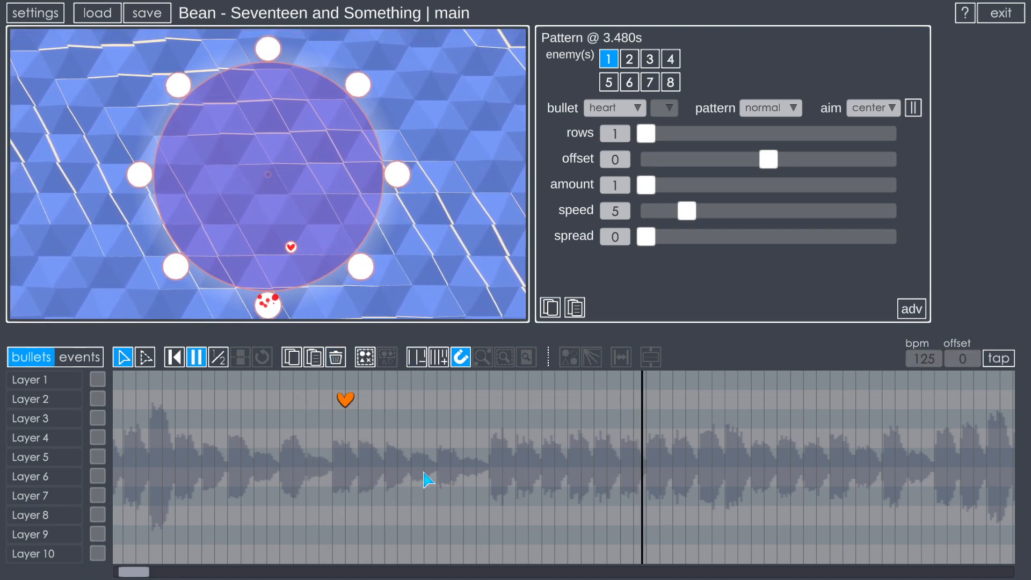
key("space")
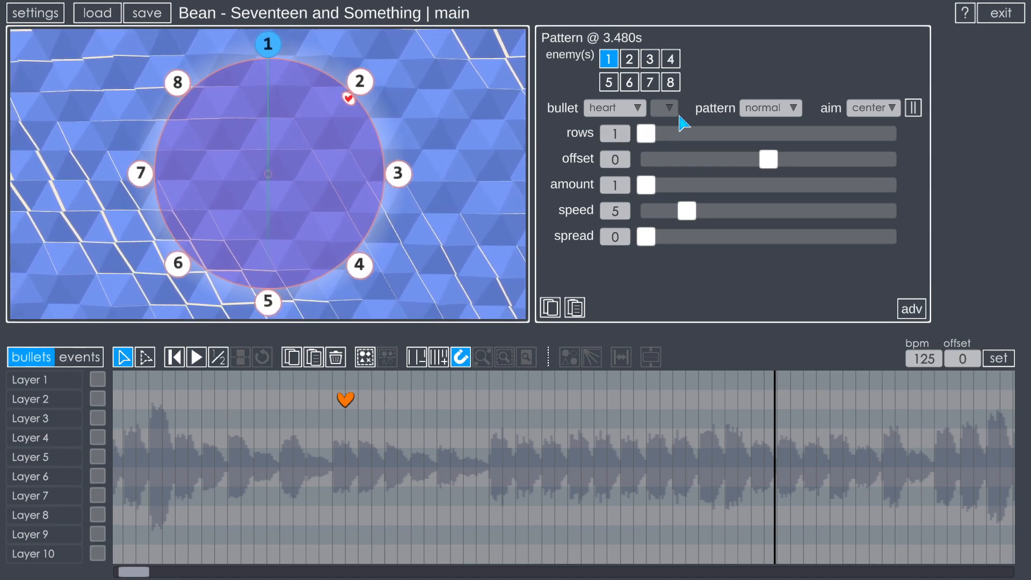
Step: Change the marker's bullet type to error and preview it in playback
left_click(637, 108)
left_click(609, 218)
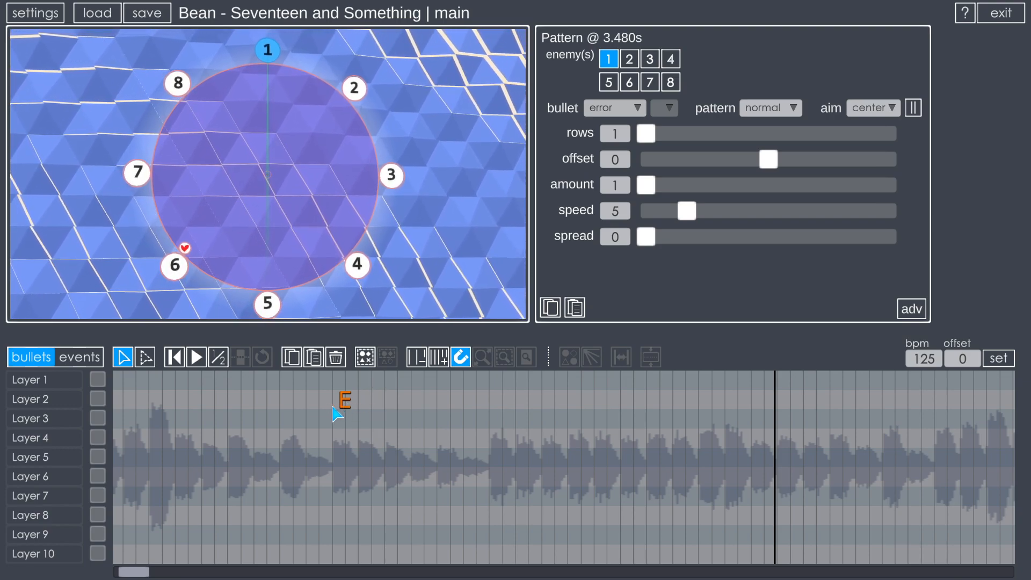
left_click(590, 110)
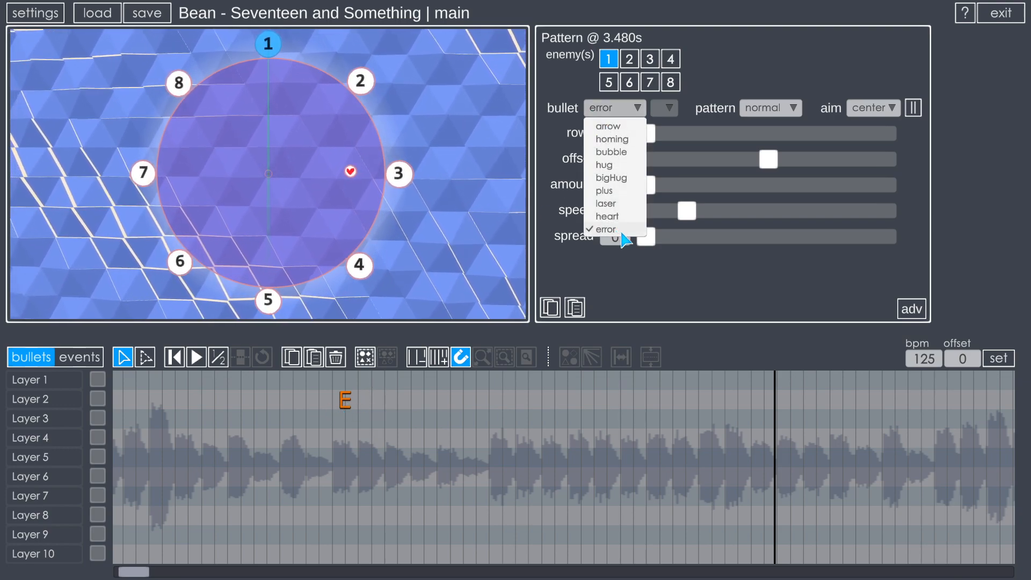
left_click(315, 423)
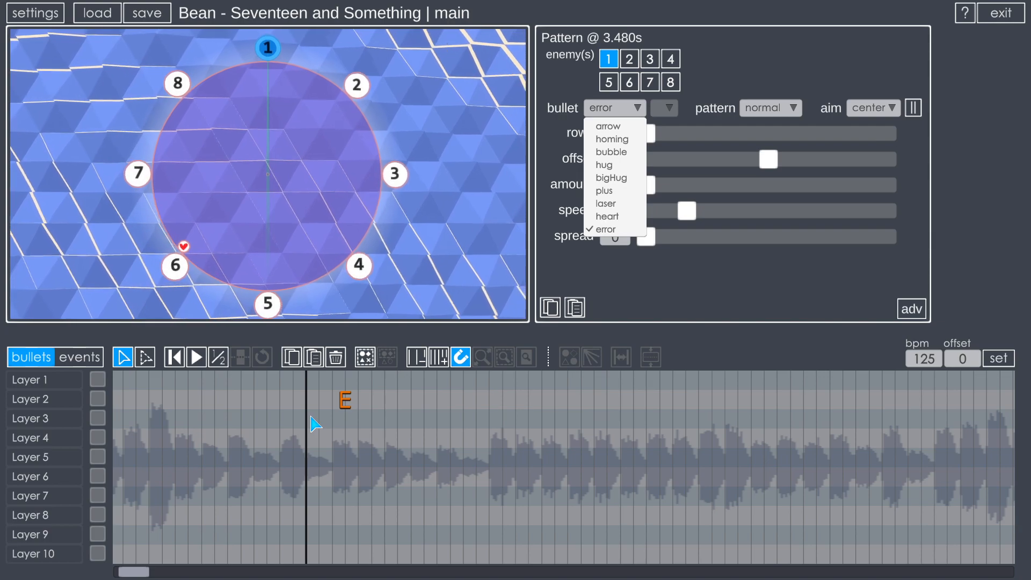
key("space")
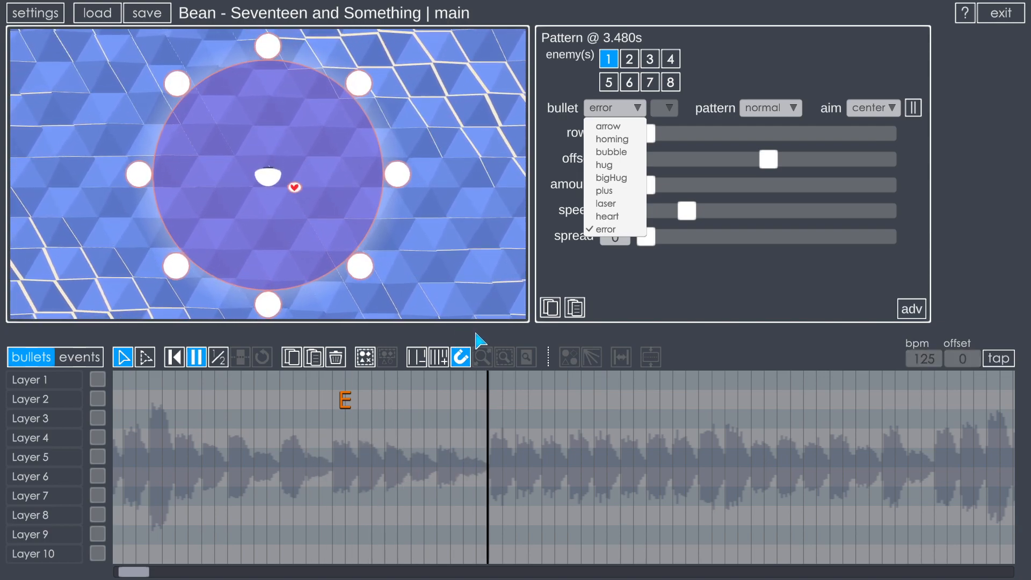
key("space")
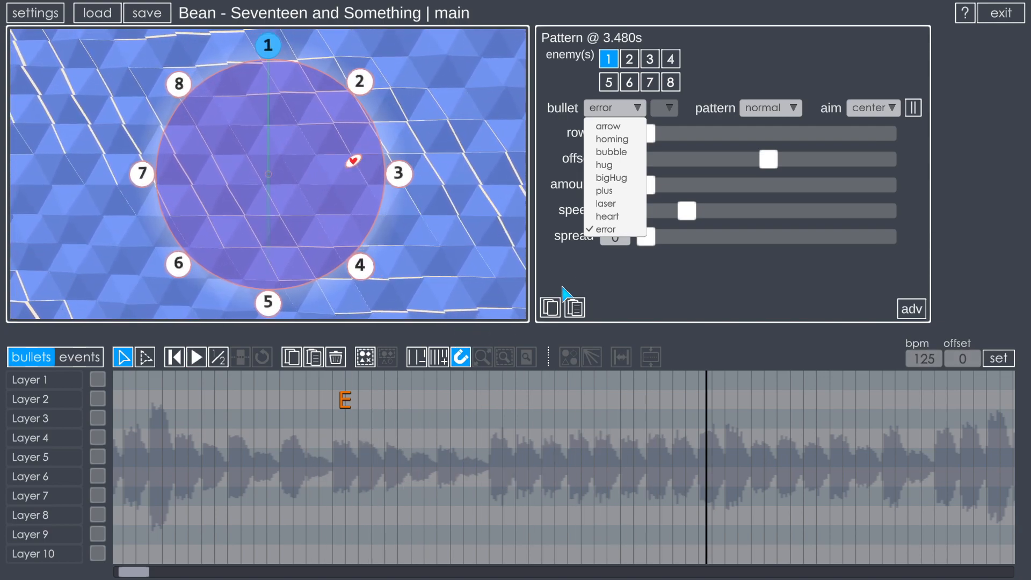
Step: Set the marker's aim to world, assign all eight enemies, and choose the arrow bullet type
left_click(638, 109)
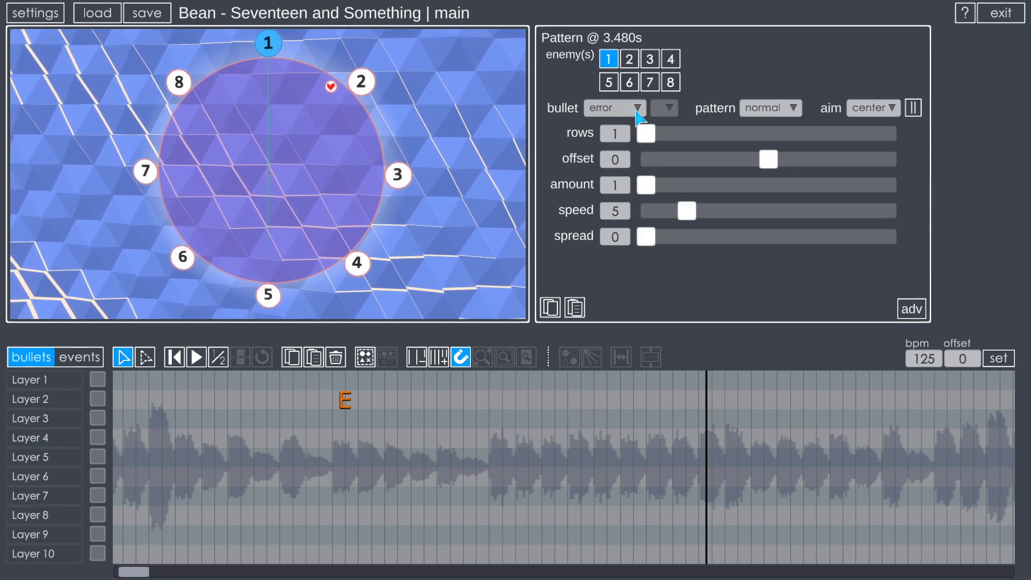
left_click(637, 110)
left_click(635, 109)
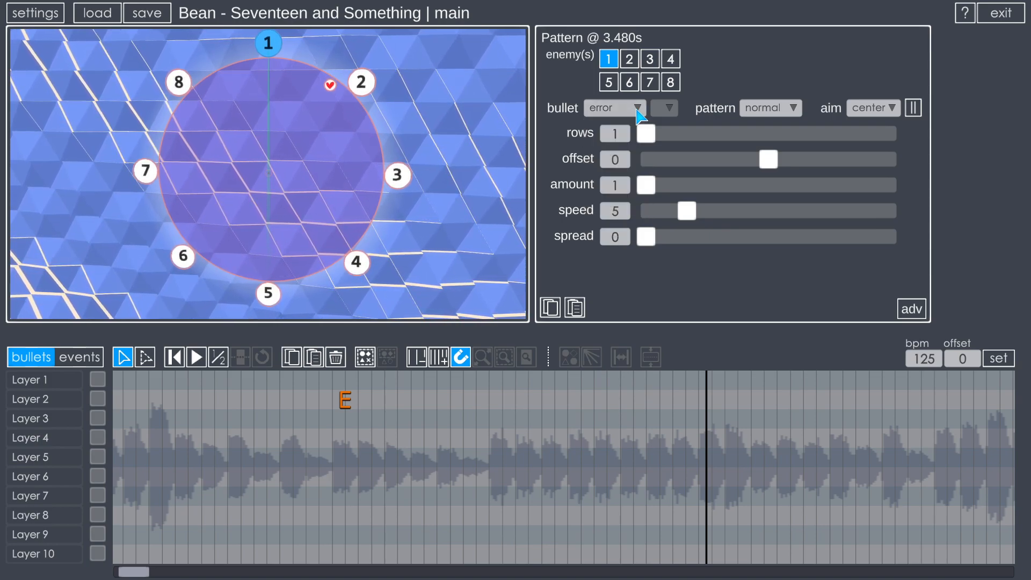
left_click(870, 108)
left_click(873, 150)
mouse_move(609, 84)
left_mouse_down()
mouse_move(671, 83)
mouse_move(670, 60)
left_mouse_up()
left_click(620, 112)
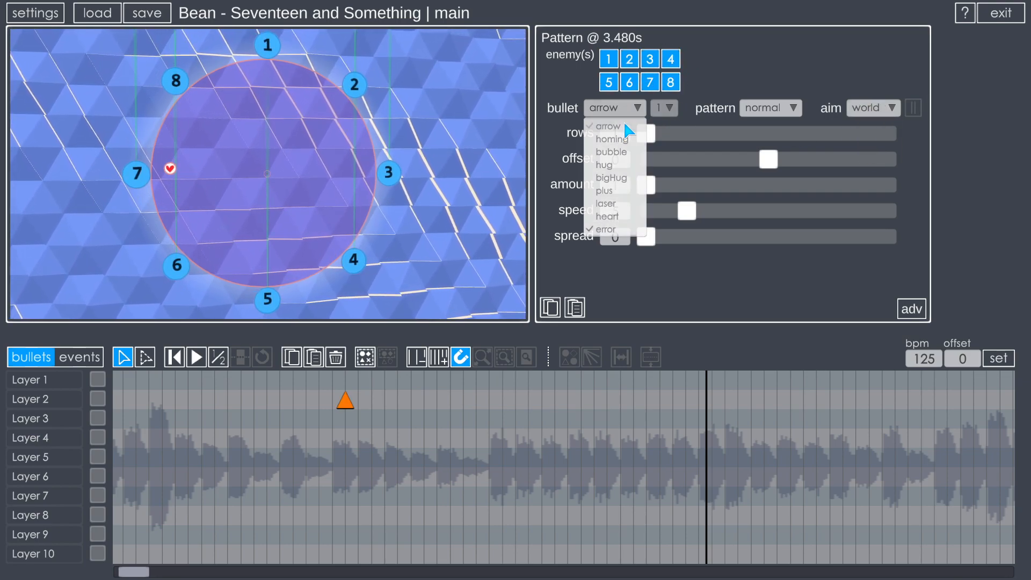
left_click(623, 127)
Step: Switch the arrow marker to the stream pattern, set its spread and offset end values to 0, and preview it in playback
left_click(767, 108)
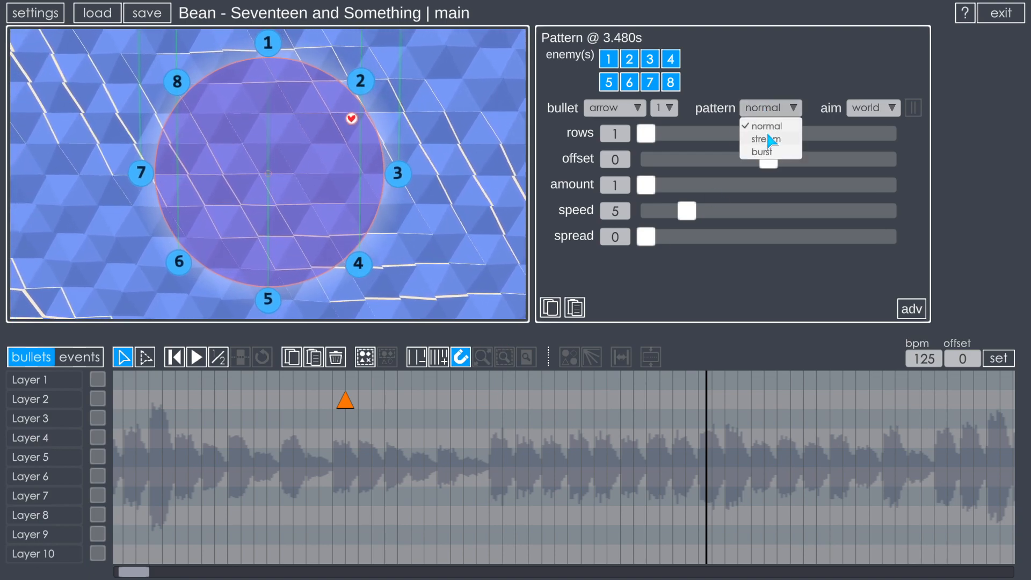
left_click(765, 138)
left_click(307, 424)
key("space")
key("space")
left_click(659, 262)
type("0")
left_click(652, 187)
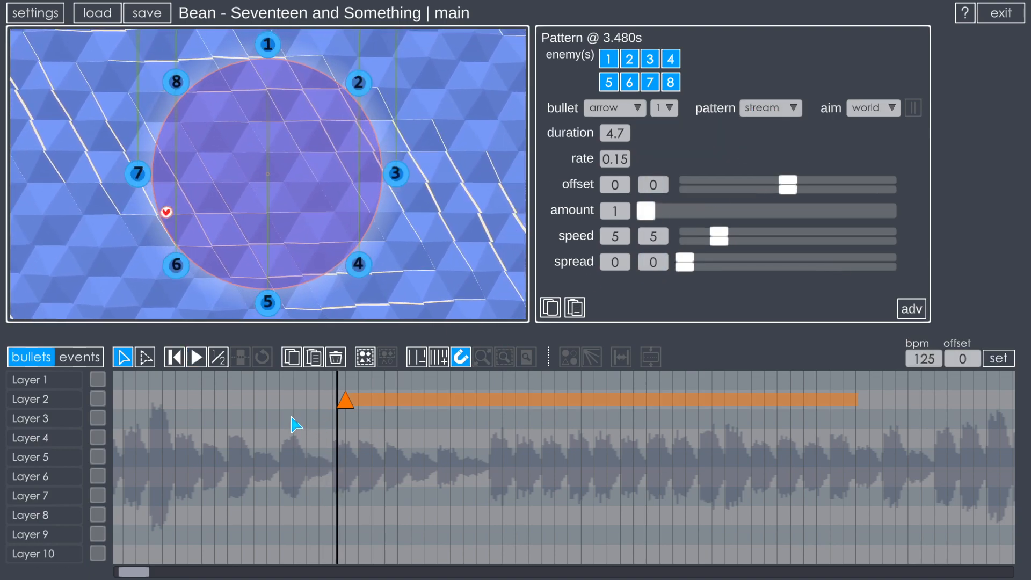
key("space")
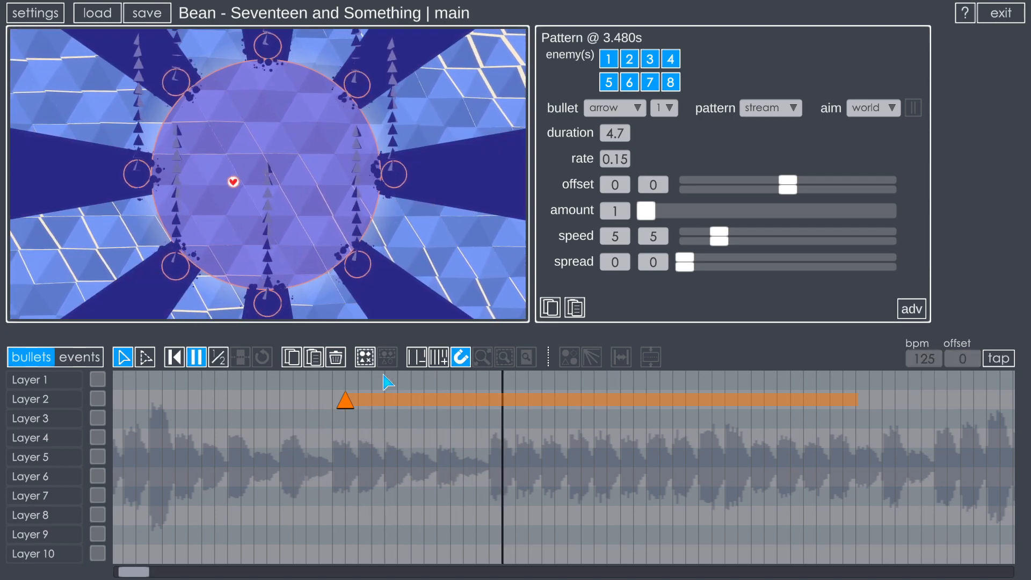
key("space")
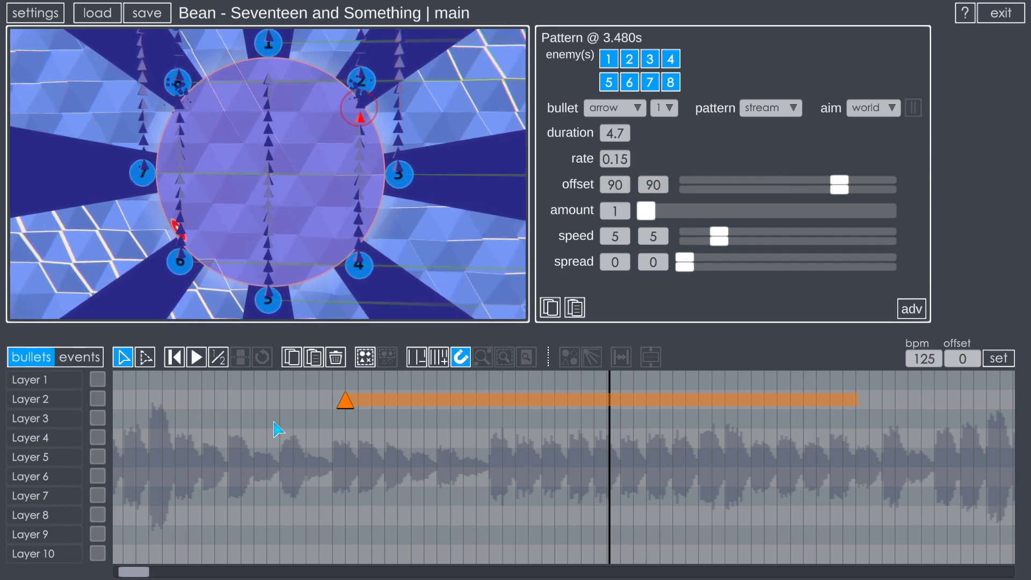
Step: Set both offset values of the arrow stream to 90 and preview it in playback
left_click(254, 423)
key("space")
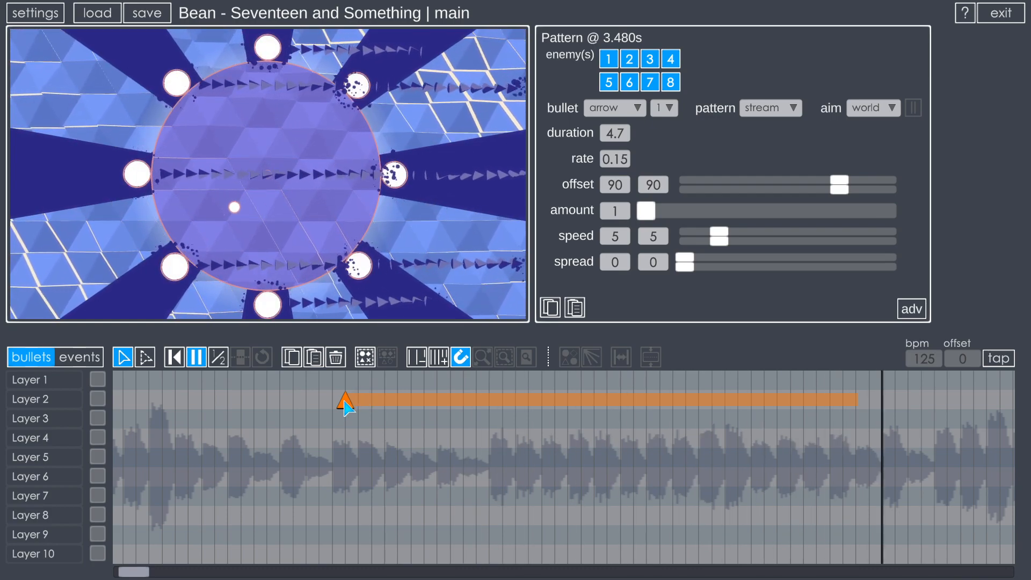
key("space")
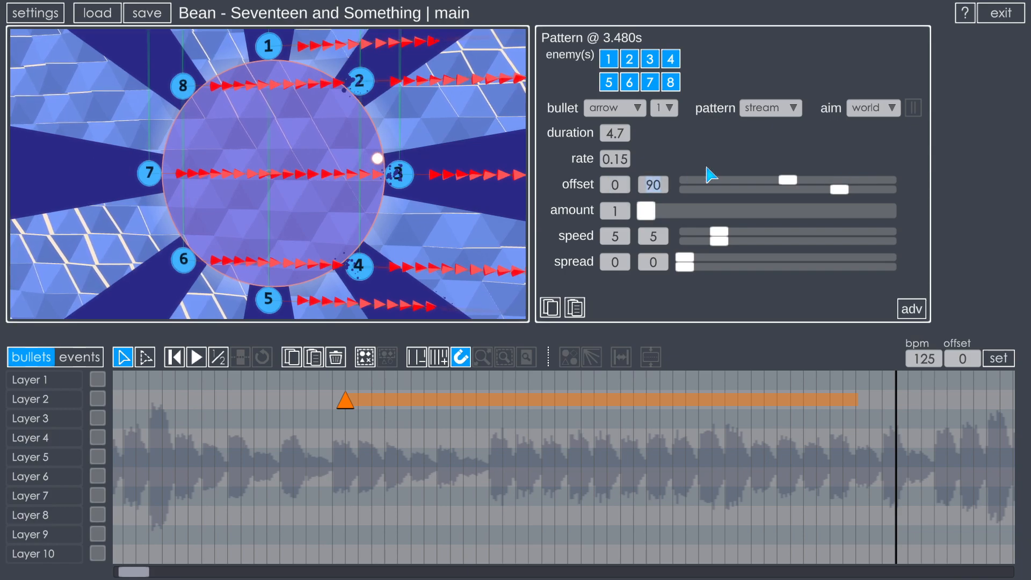
Step: Set the arrow stream's start offset to 0 and end offset to 180, and preview the rotation in playback
left_click(315, 408)
key("space")
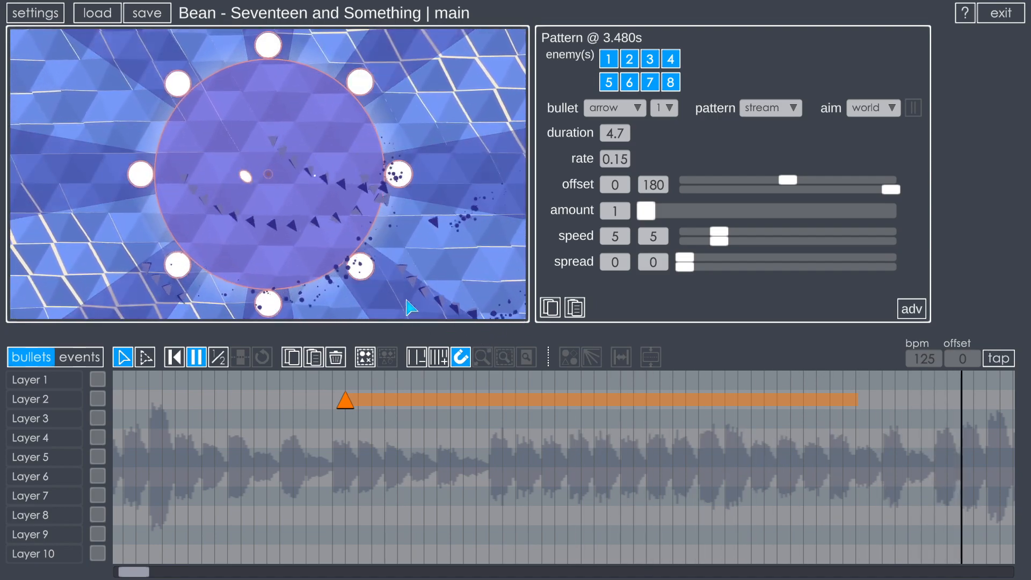
key("space")
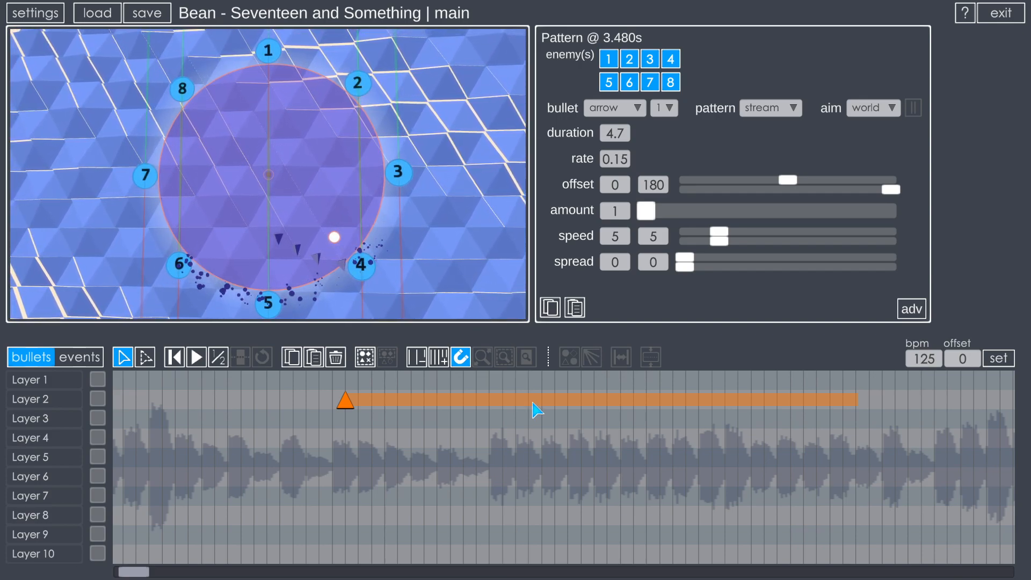
Step: Move the arrow stream marker to 3.120 s and paste a copy of it at 8.880 s on Layer 2
scroll(538, 411, "down", 2)
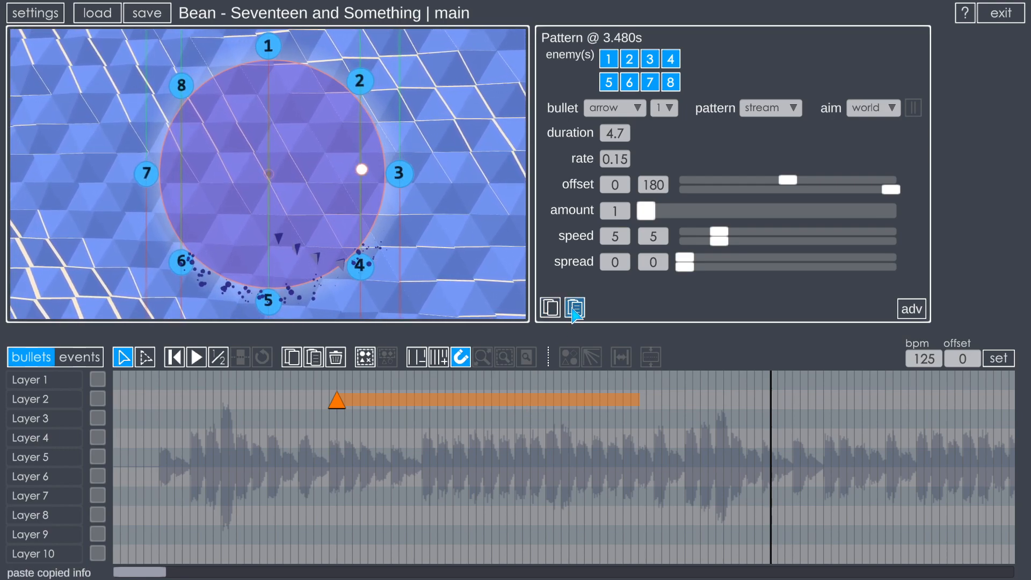
left_click_drag(339, 403, 317, 407)
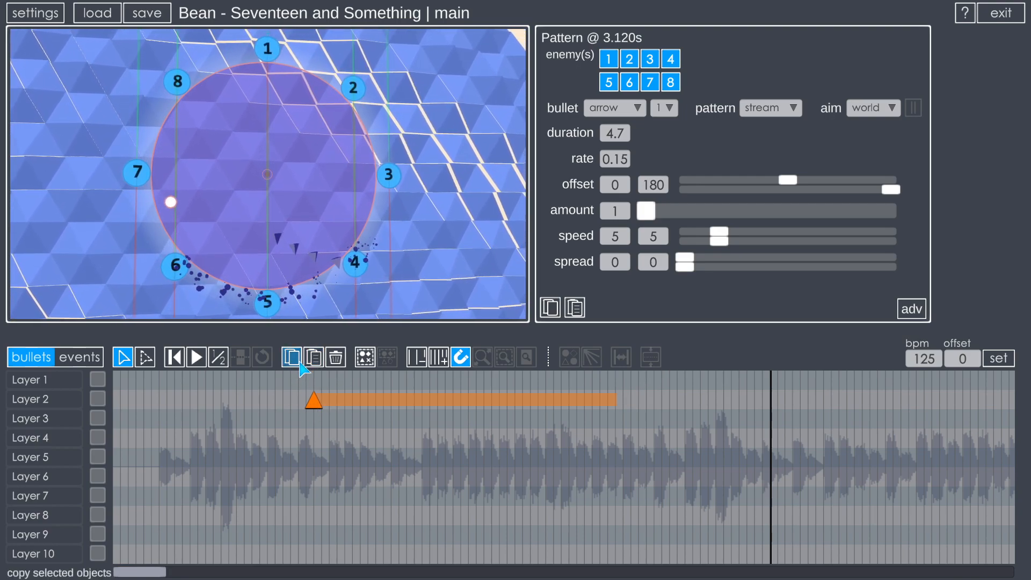
left_click(686, 422)
key("ctrl+v")
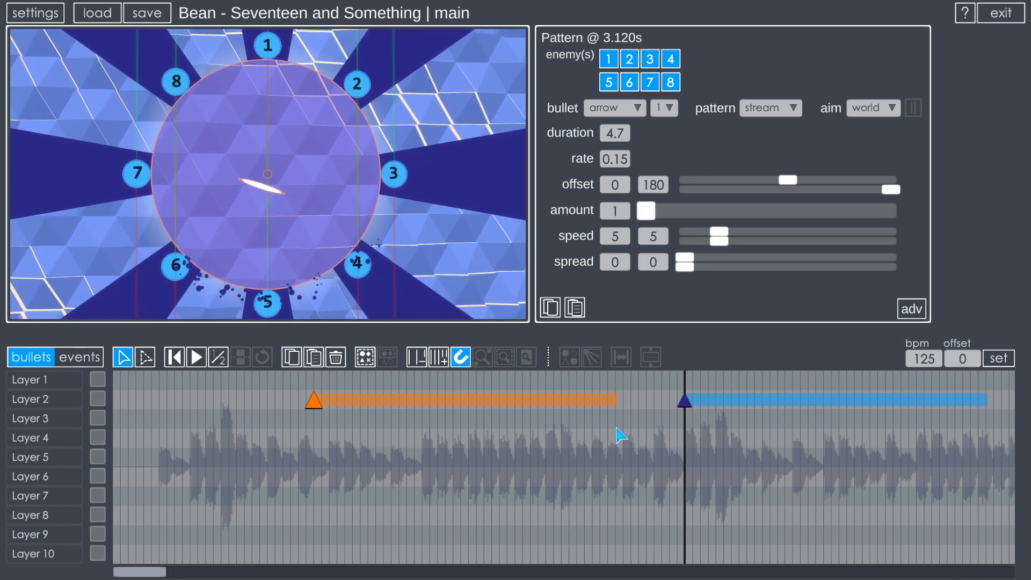
Step: Add four arrow markers after the copied stream: one on Layer 2, two on Layer 4, and one on Layer 5 at 17.160 s
left_click_drag(757, 427, 629, 440)
scroll(547, 448, "down", 4)
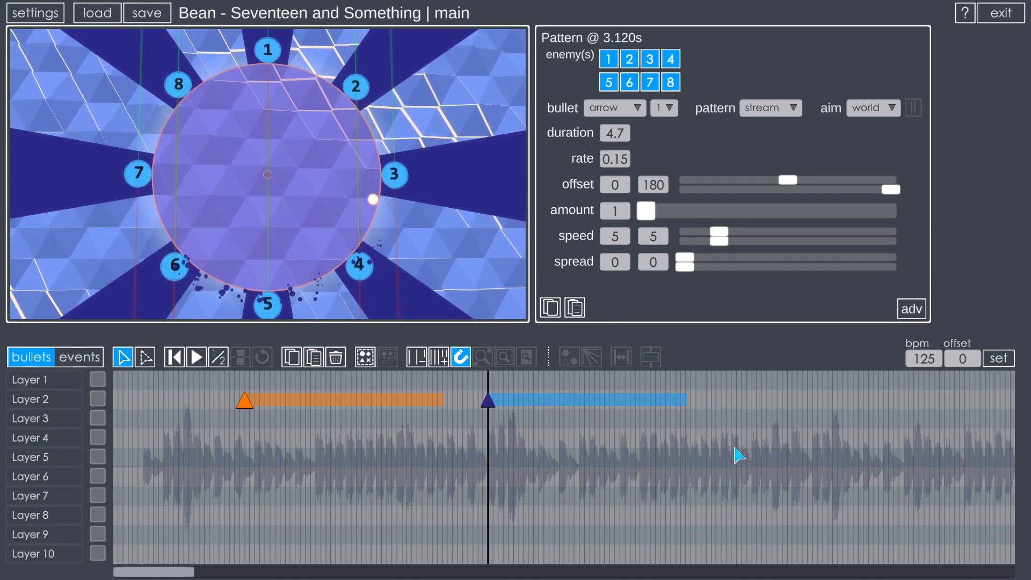
left_click(747, 400)
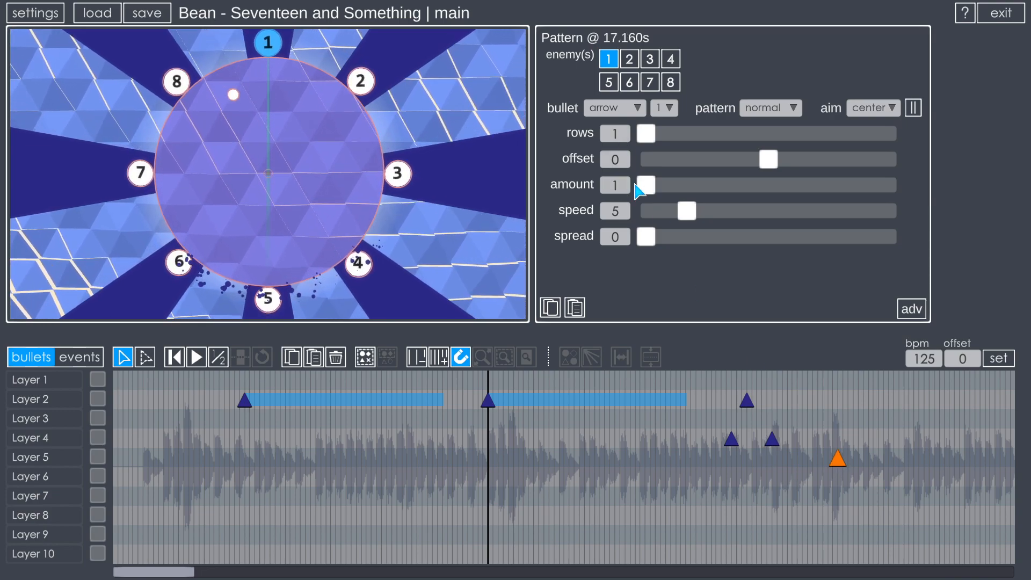
Step: Copy the 8.880 s stream marker's settings onto a Layer 1 marker at 18.600 s and the Layer 2 marker at 15.000 s
left_click(523, 399)
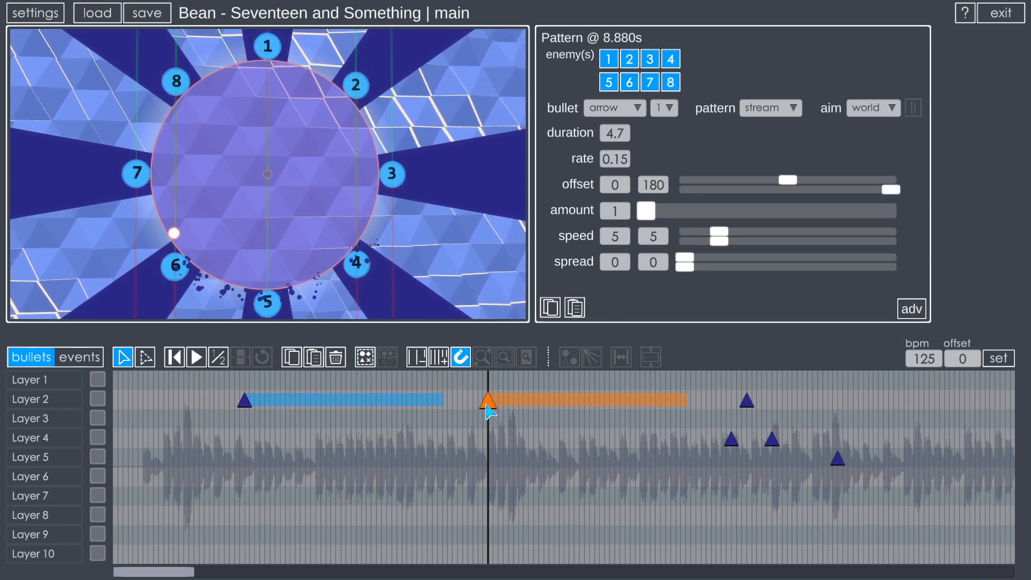
scroll(701, 440, "down", 5)
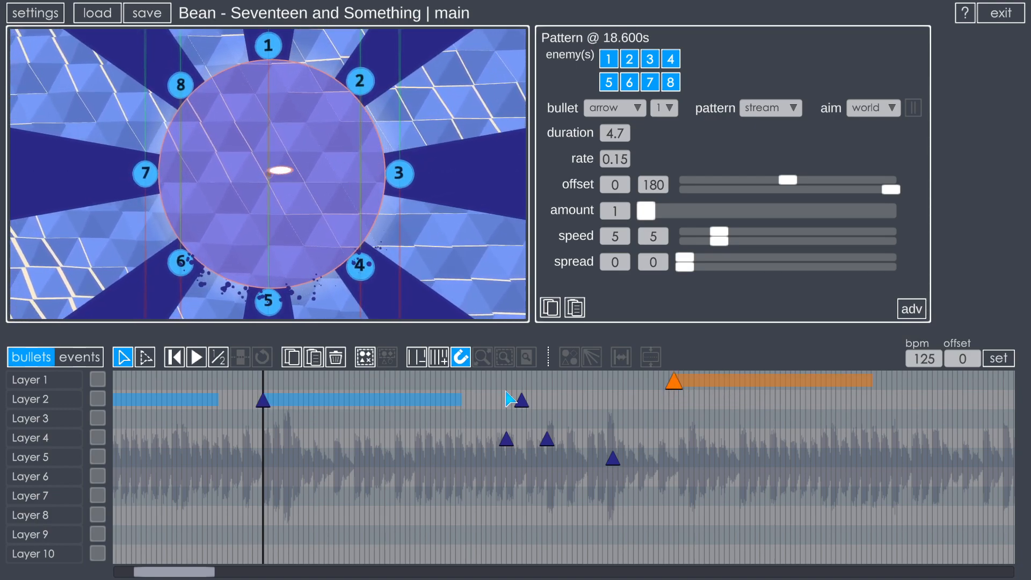
left_click(521, 403)
left_click(575, 308)
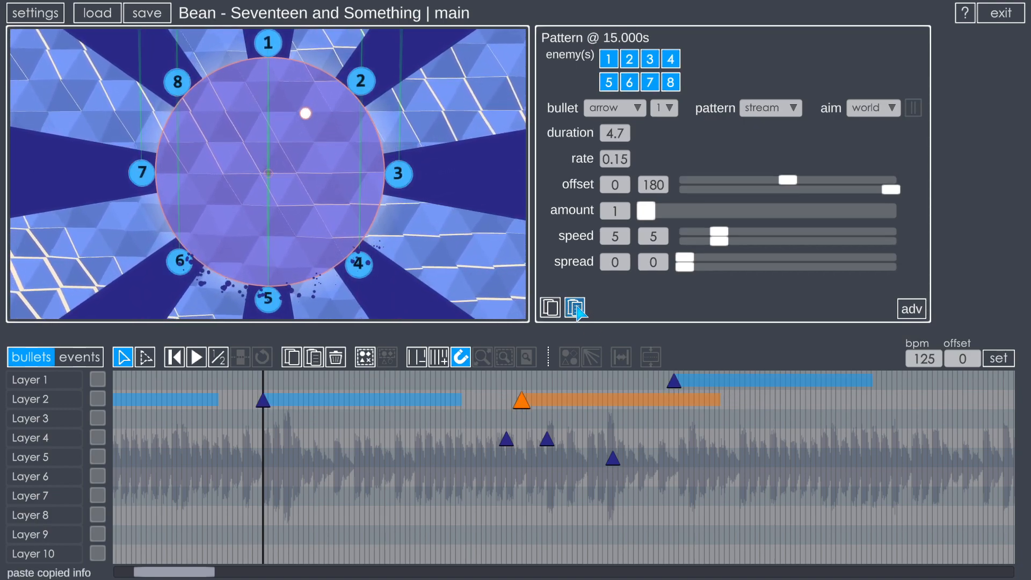
Step: Move the third Layer 2 stream marker to 15.120 s and switch to the alternative selection tool
left_click_drag(520, 402, 528, 403)
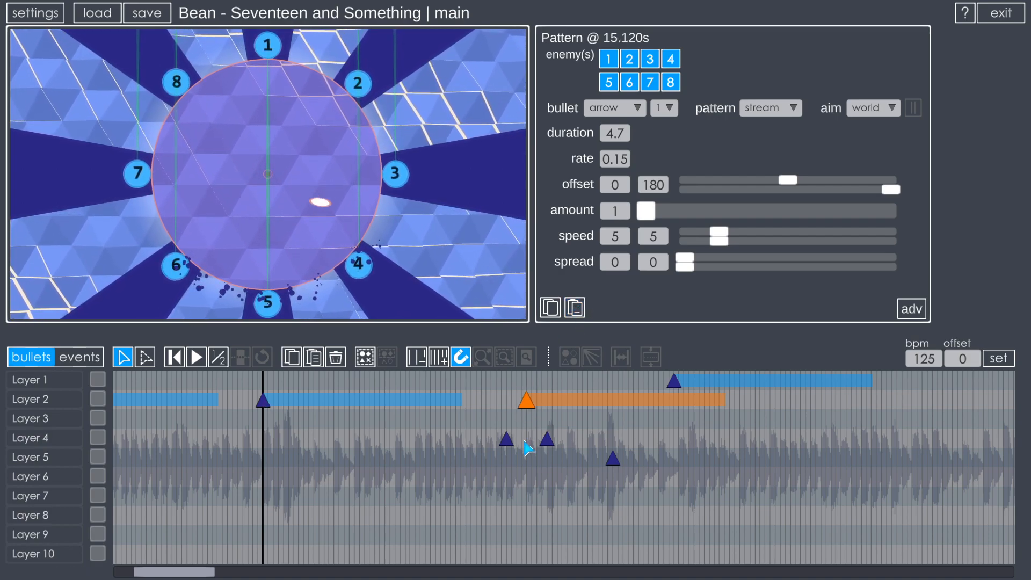
left_click(146, 356)
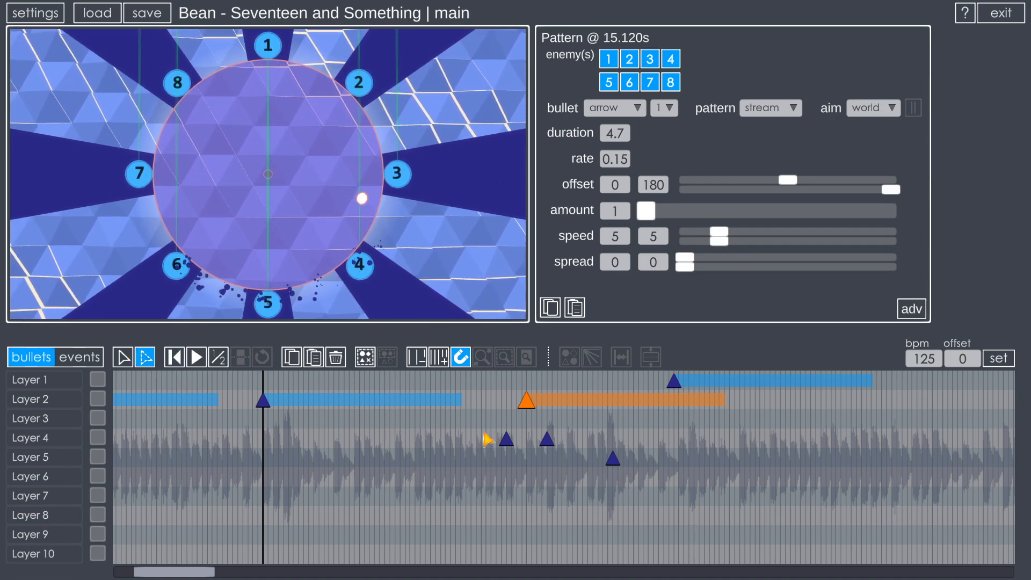
Step: Paste the copied stream settings onto the three markers on Layers 4 and 5, and move the Layer 5 marker to 15.600 s
left_click_drag(476, 429, 654, 486)
left_click(575, 307)
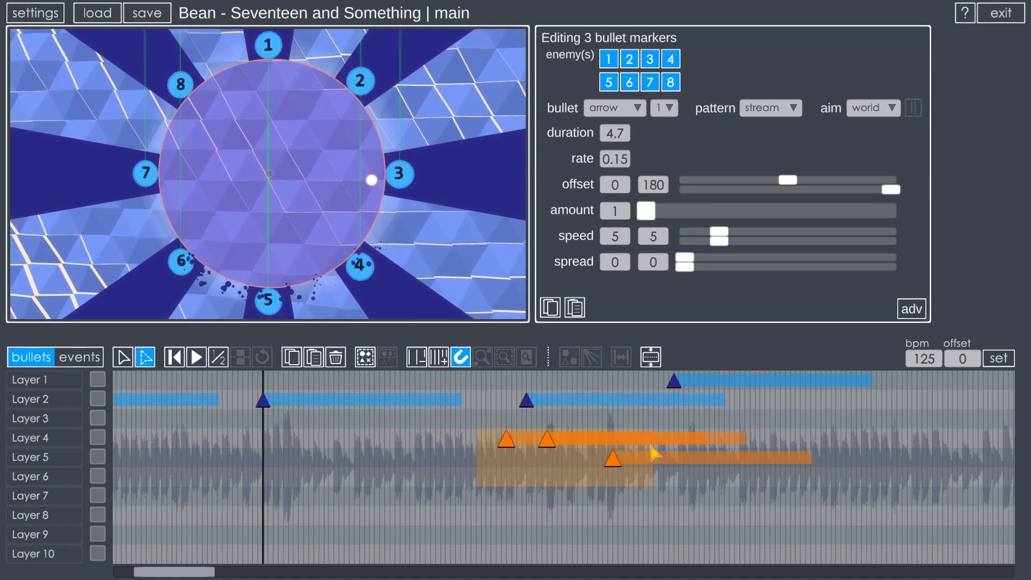
left_click_drag(617, 467, 548, 473)
left_click(547, 446, "shift")
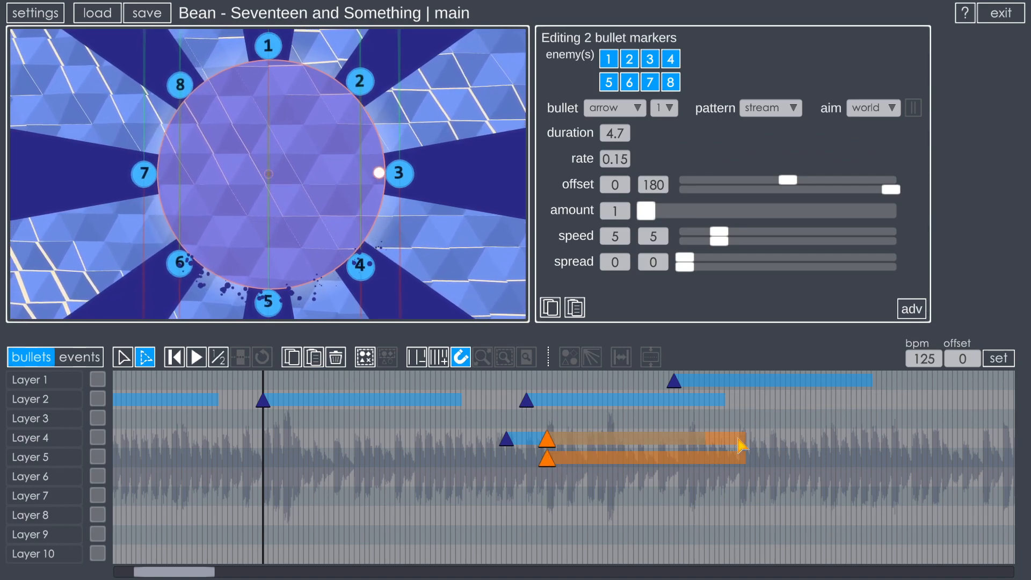
Step: Delete the first Layer 4 marker and set the remaining Layer 4 and 5 markers plus the middle Layer 2 stream to a 4.84 duration
left_click(507, 442)
key("Delete")
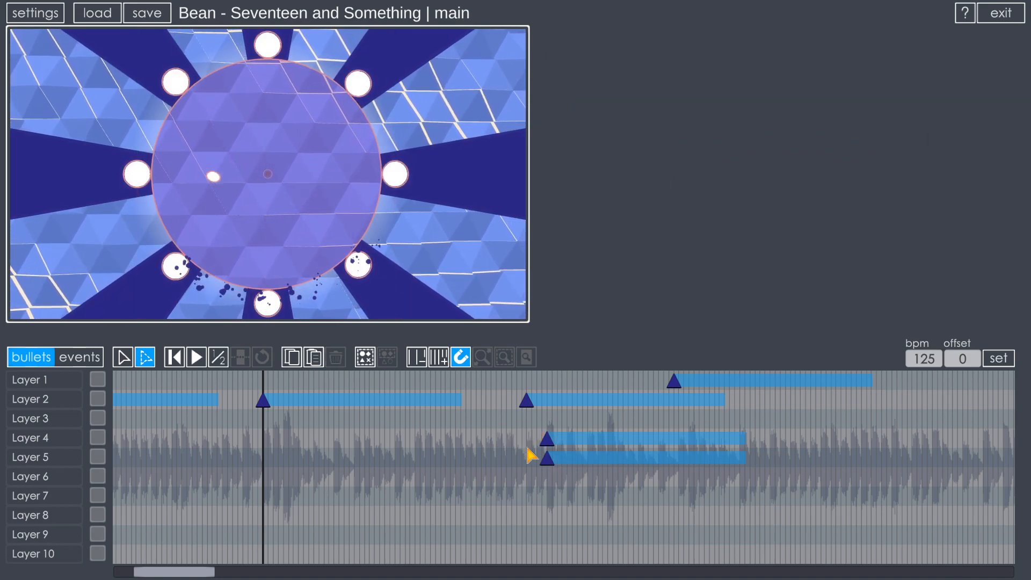
left_click(549, 444)
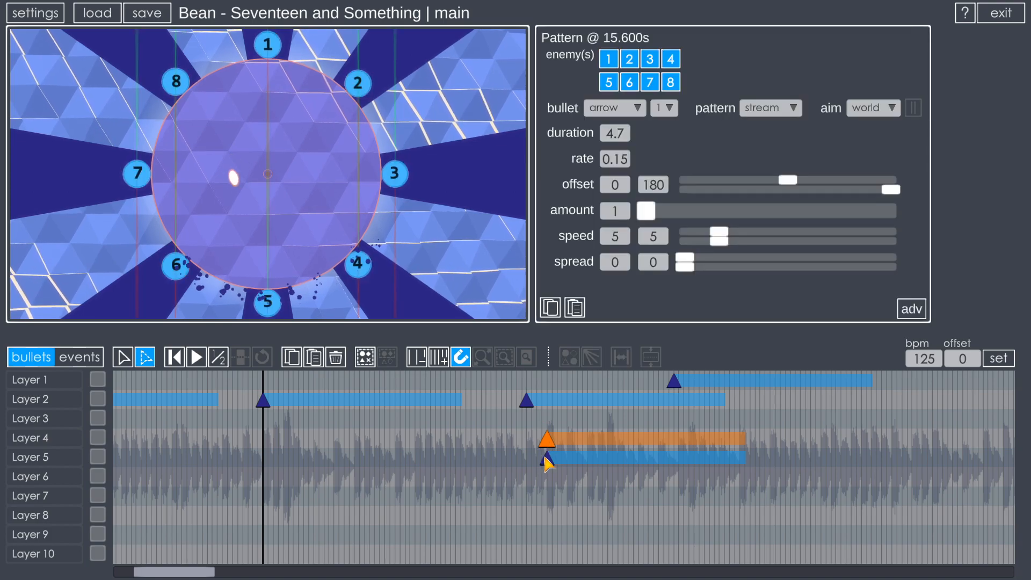
left_click(549, 463, "shift")
left_click_drag(735, 465, 617, 441)
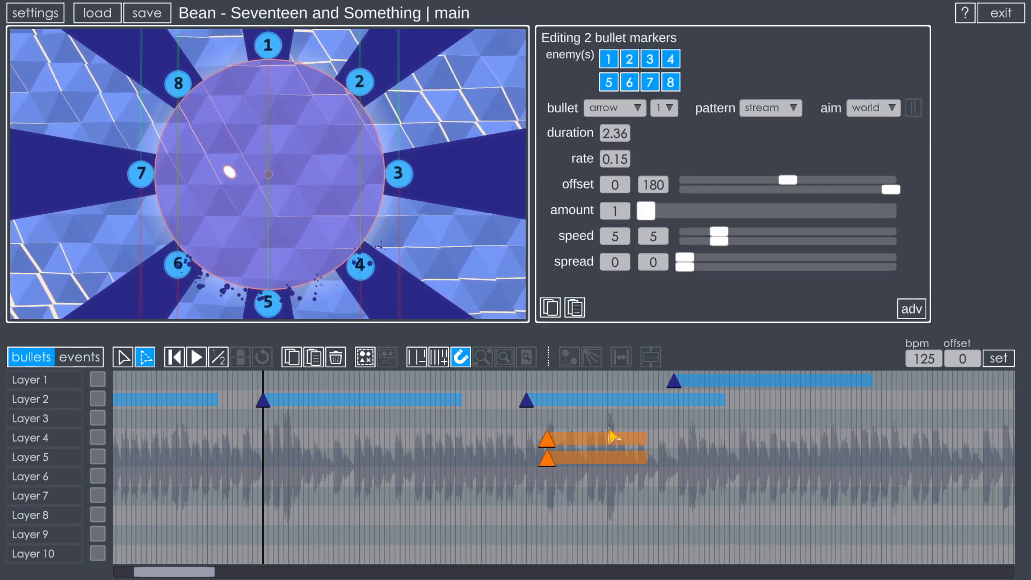
mouse_move(411, 406)
left_mouse_down()
mouse_move(322, 407)
mouse_move(428, 408)
mouse_move(320, 405)
mouse_move(492, 414)
mouse_move(467, 405)
mouse_move(363, 411)
mouse_move(422, 404)
left_mouse_up()
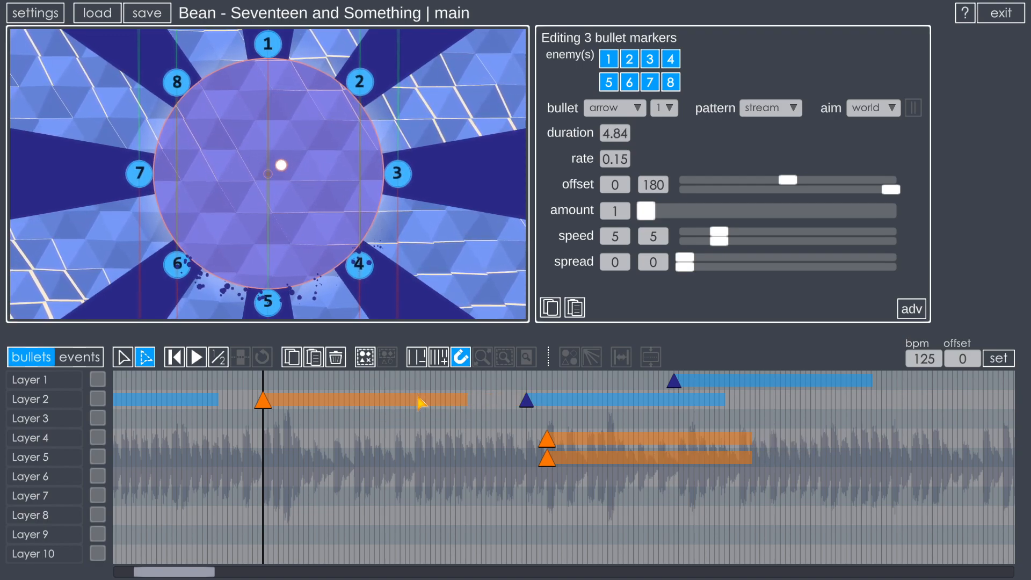
left_click(874, 113)
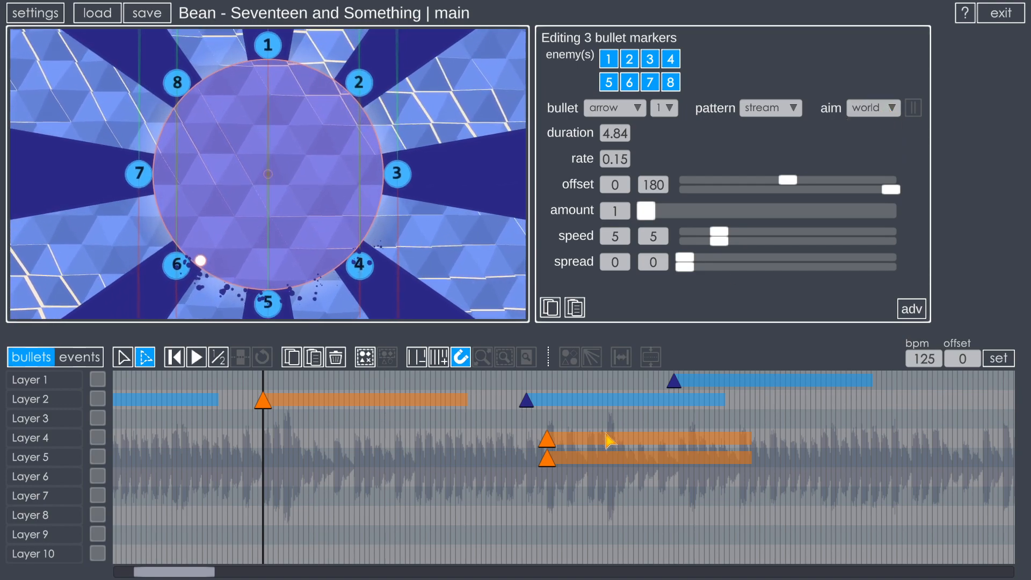
Step: Delete the stream markers on Layer 4, Layer 5 and Layer 1
left_click(607, 438)
key("Delete")
left_click(574, 455)
key("Delete")
left_click(683, 384)
key("Delete")
Step: Aim the 15.120 s stream marker on Layer 2 at the center and limit it to enemies 1, 2 and 3
left_click(576, 404)
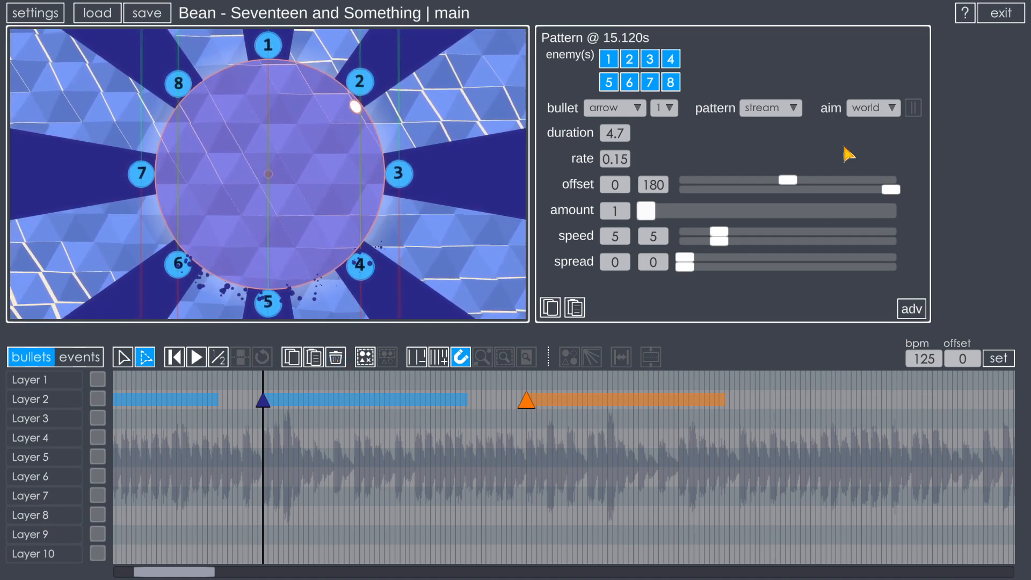
left_click(892, 109)
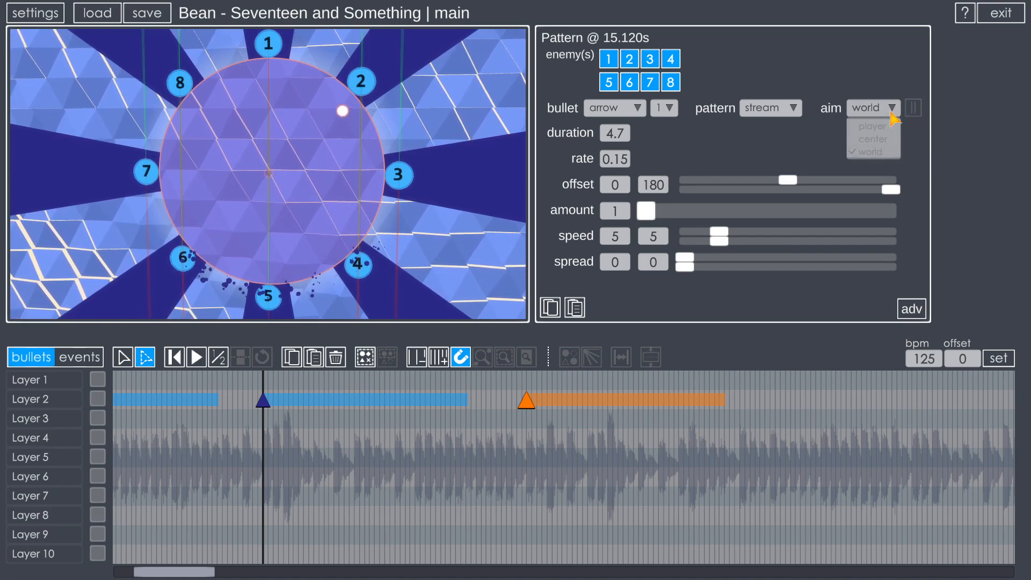
left_click(882, 138)
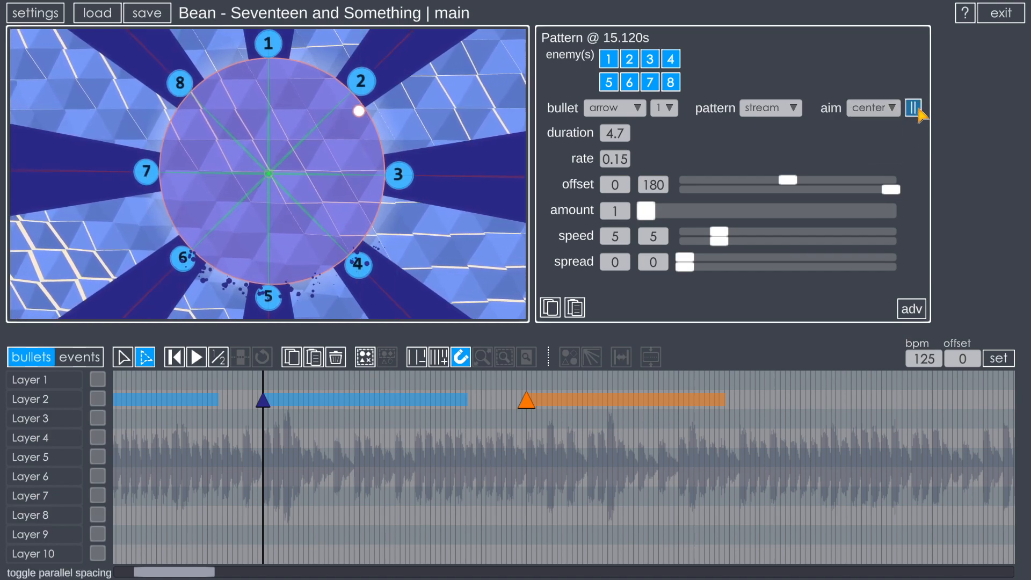
left_click(614, 83)
left_click(630, 84)
left_click(677, 83)
left_click(650, 82)
left_click(671, 60)
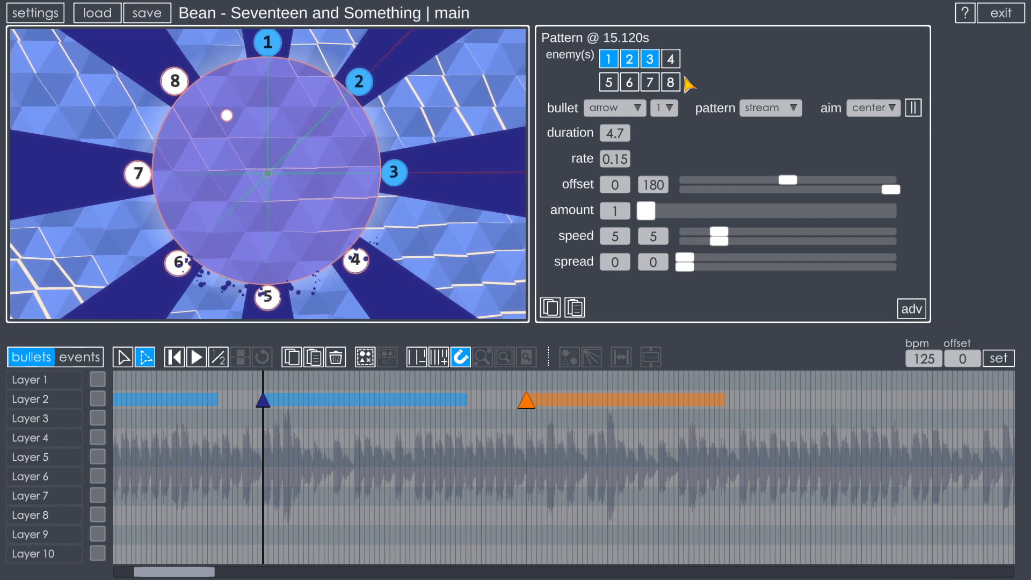
Step: Preview the 15.120 s stream, set its second offset value to 0, and play it back again
left_click(496, 408)
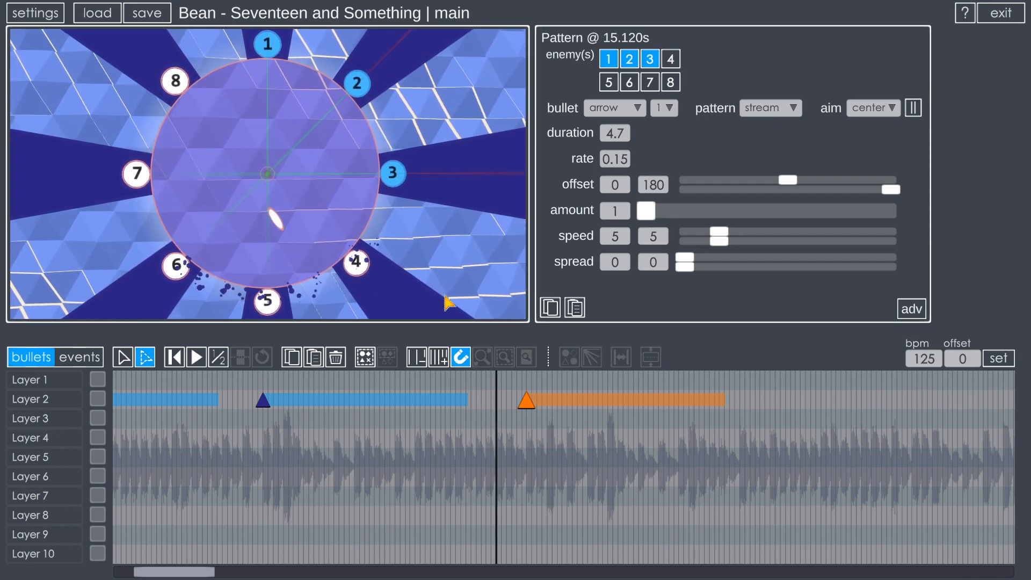
left_click(502, 413)
key("space")
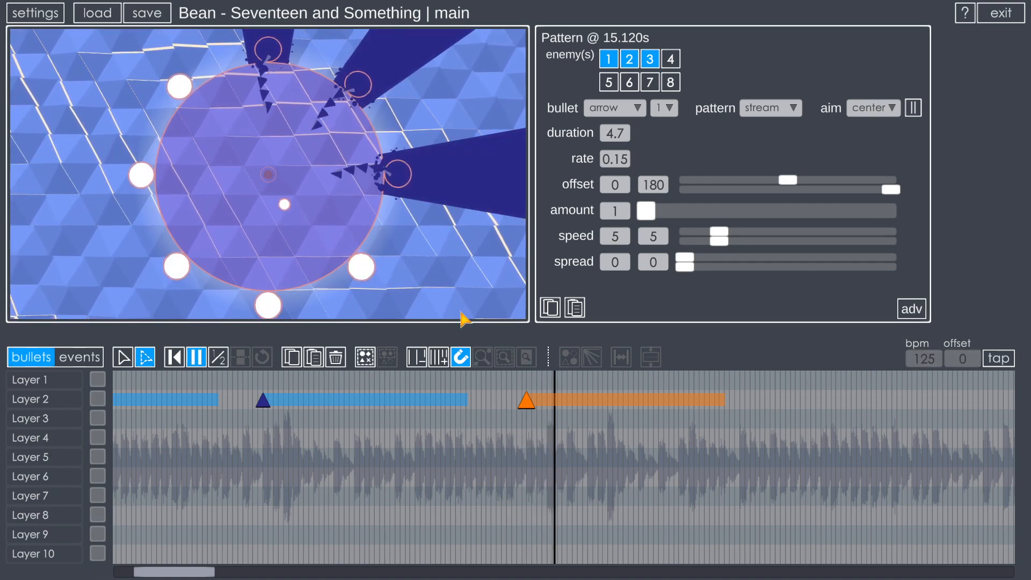
key("space")
type("0")
key("Return")
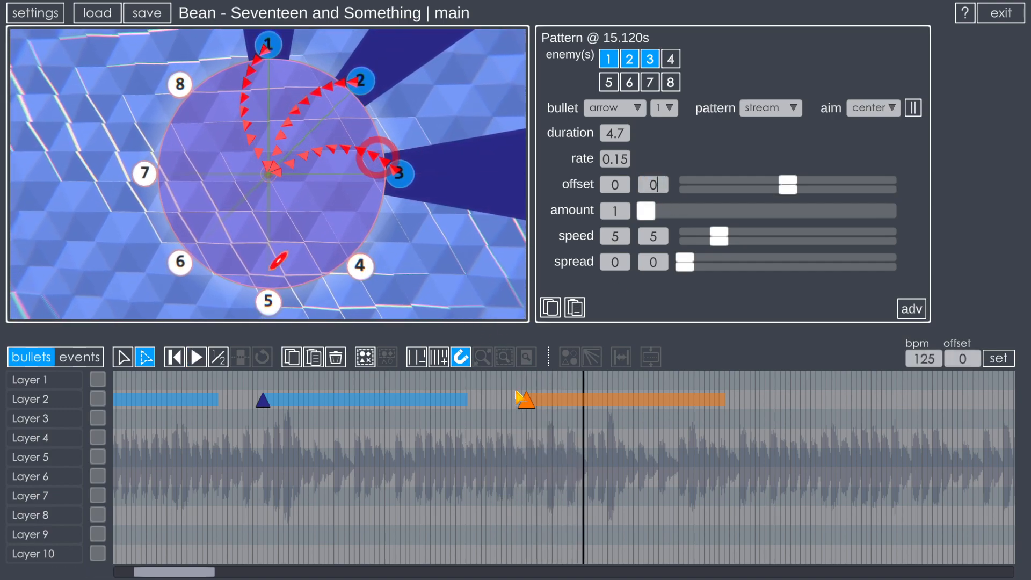
key("space")
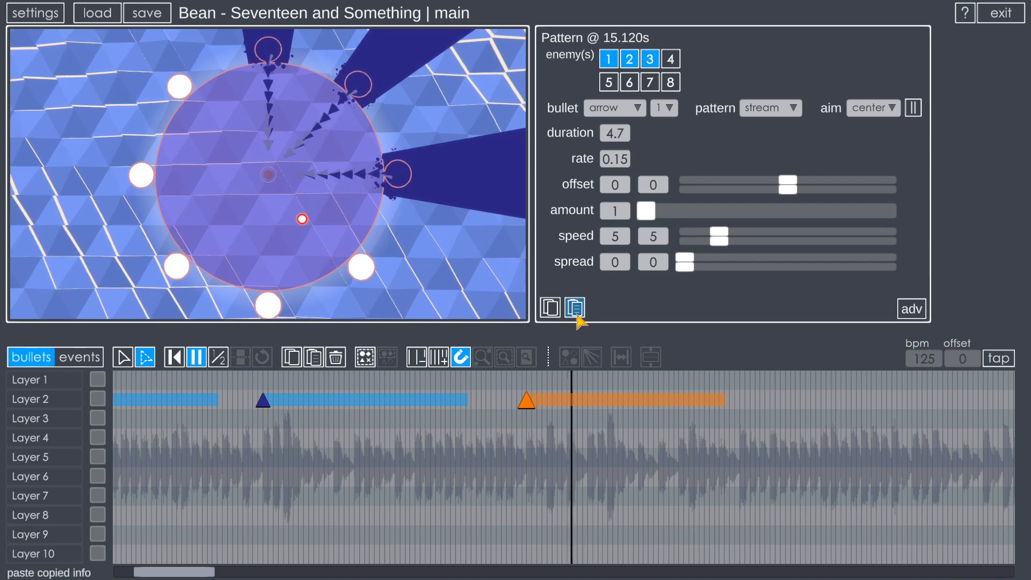
key("space")
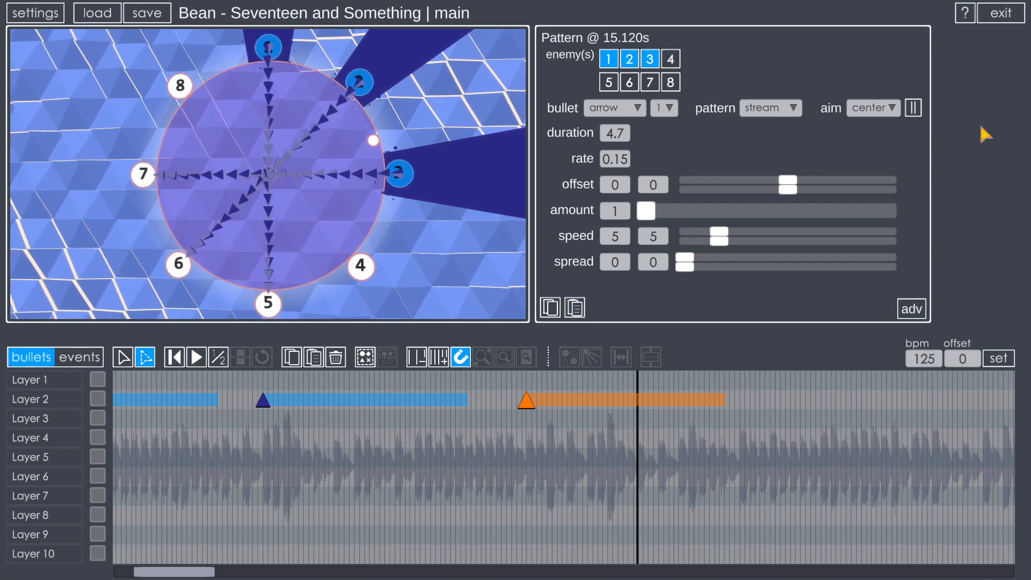
Step: Turn on parallel spacing for the 15.120 s stream and play it from just before its marker
left_click(495, 427)
key("space")
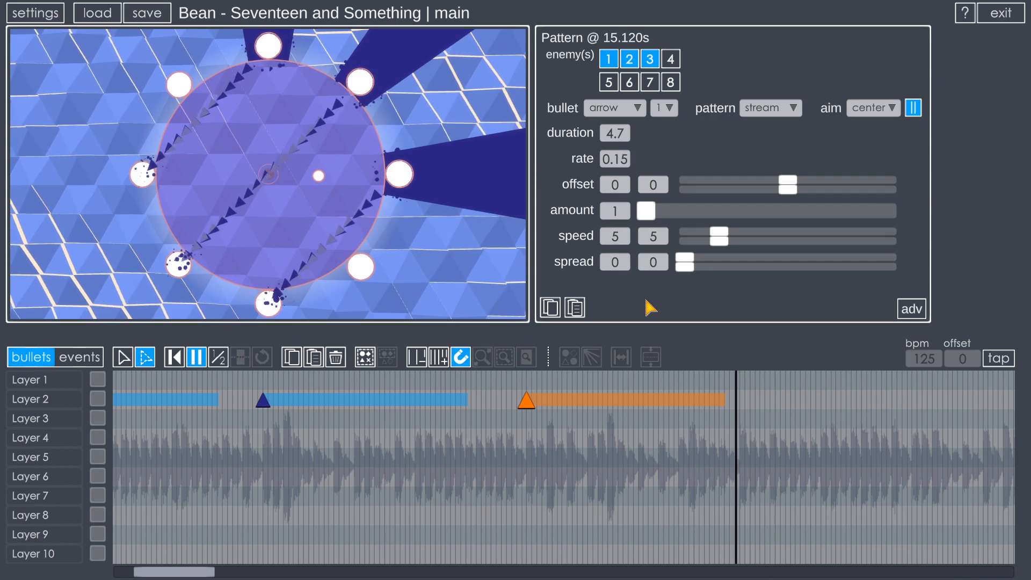
key("space")
Step: Extend the parallel stream to enemies 1 through 5 and preview it
left_click(611, 86)
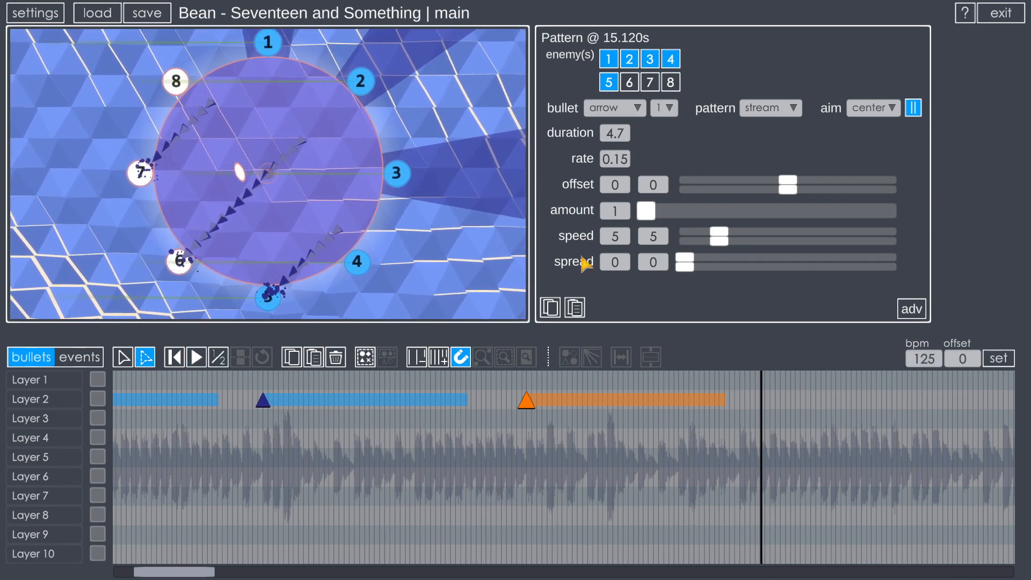
left_click(486, 425)
key("space")
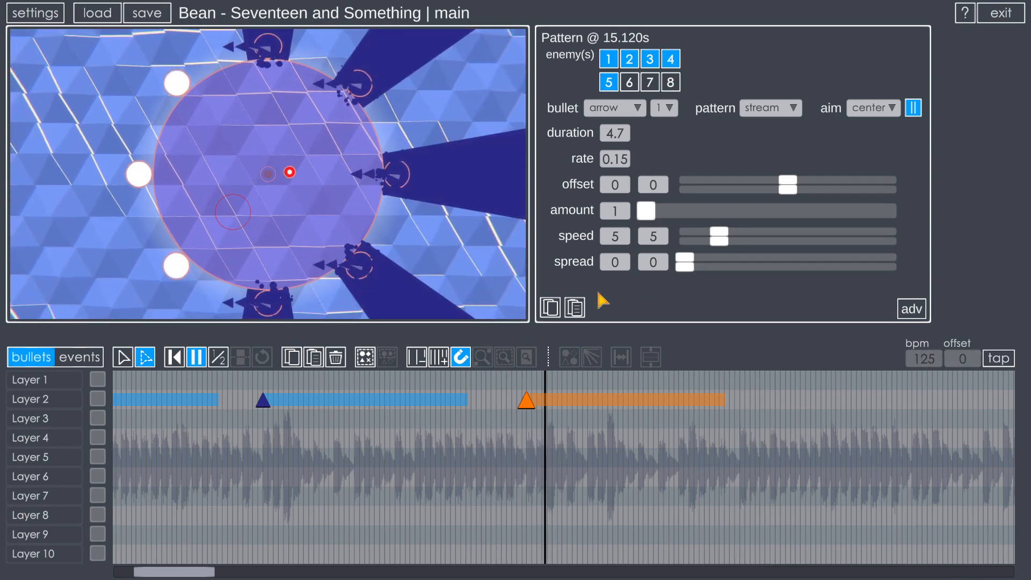
key("space")
Step: Limit the parallel stream to enemies 1 and 2 and preview it from just before its marker
left_click(617, 84)
left_click(650, 59)
left_click(671, 59)
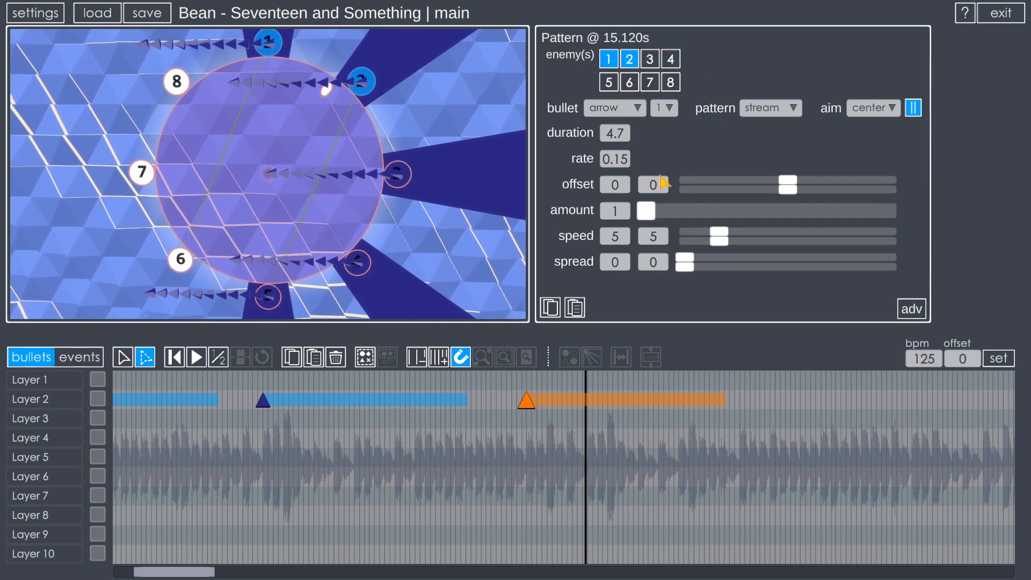
left_click(496, 417)
key("space")
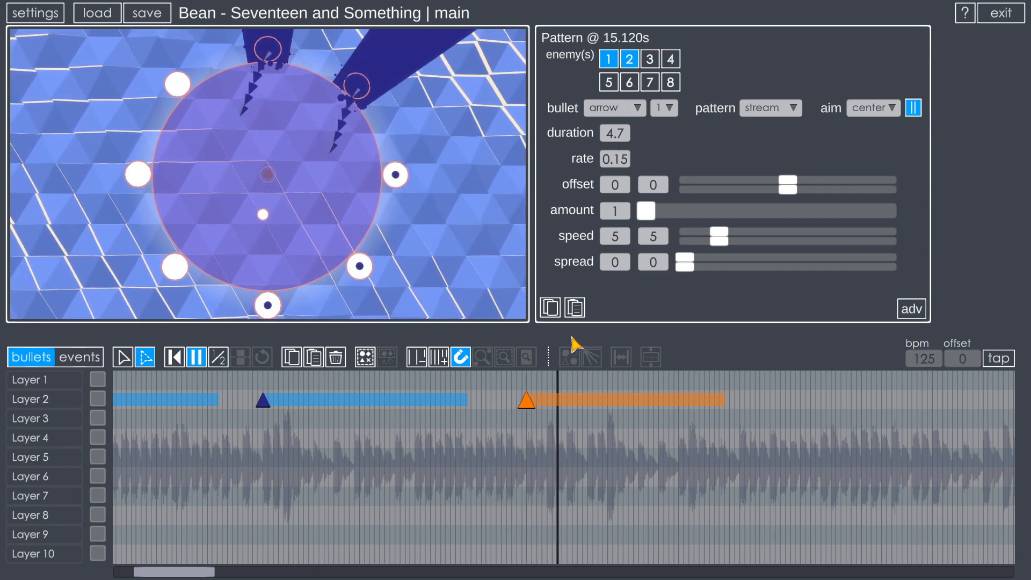
key("space")
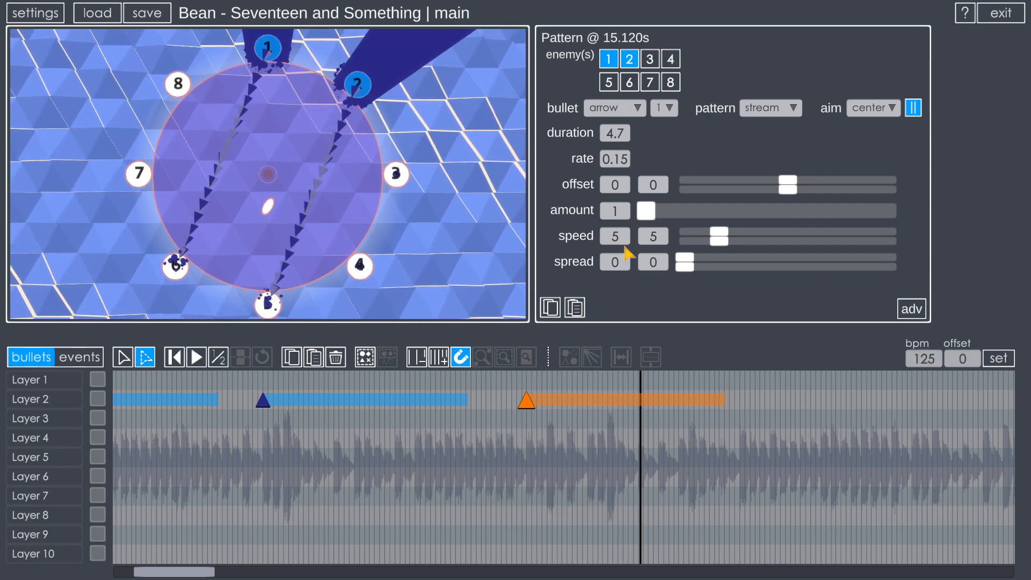
Step: Assign the parallel stream to the opposite enemies 1 and 5 and preview it
left_click(630, 59)
left_click(609, 84)
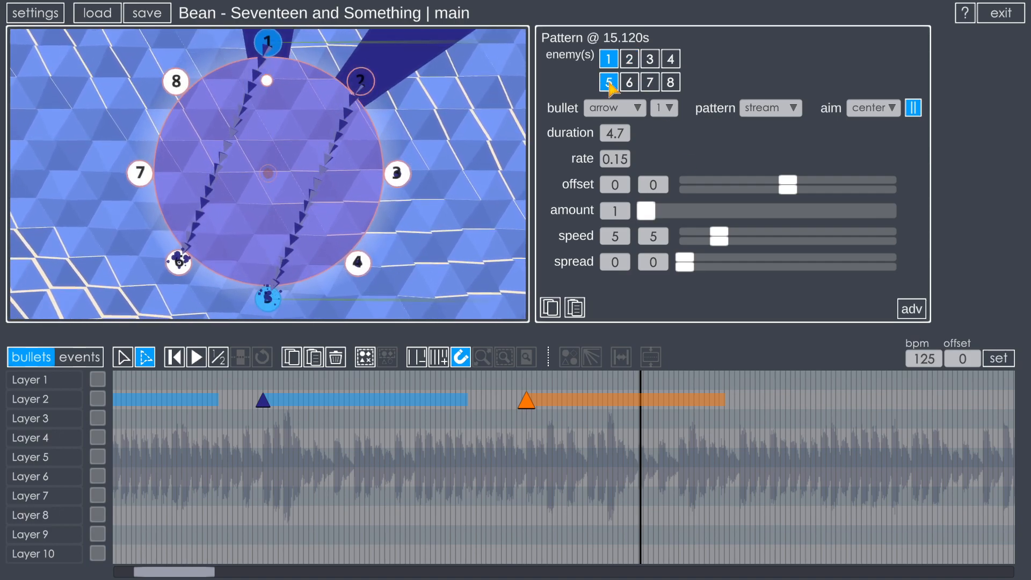
left_click(493, 427)
key("space")
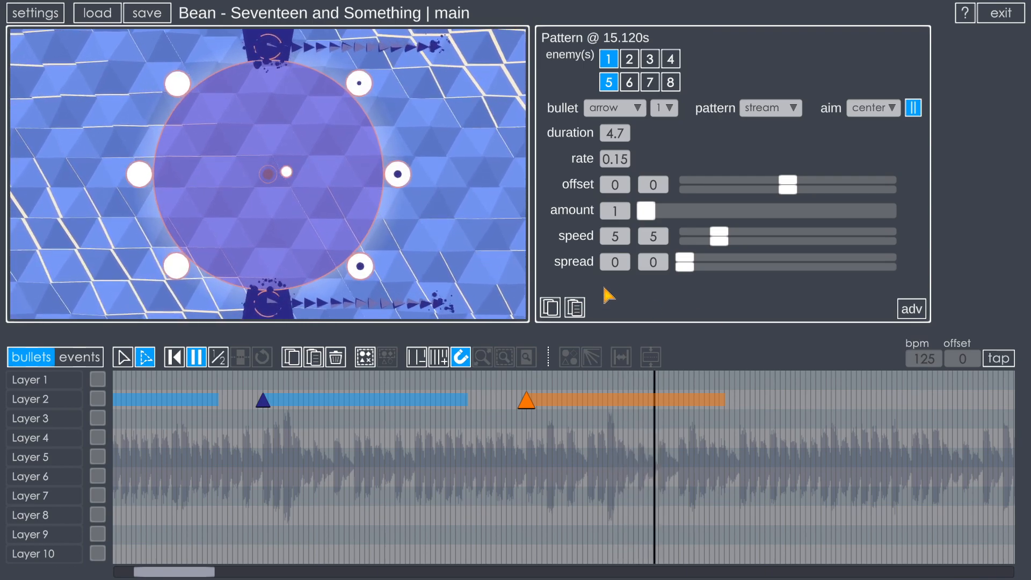
key("space")
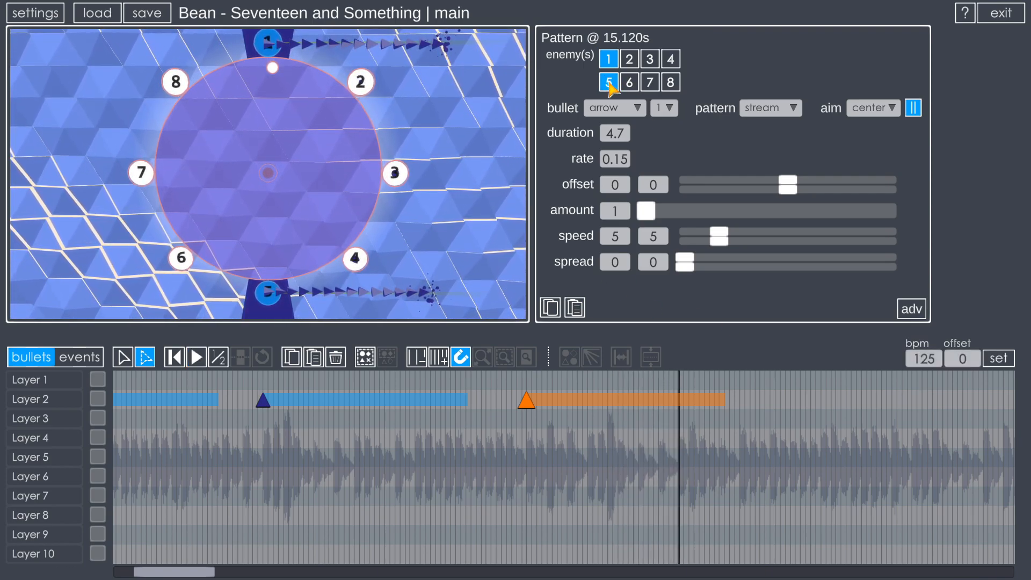
Step: Test the 15.120 s stream with its aim set to player, and set the aim to world
left_click(881, 110)
left_click(873, 124)
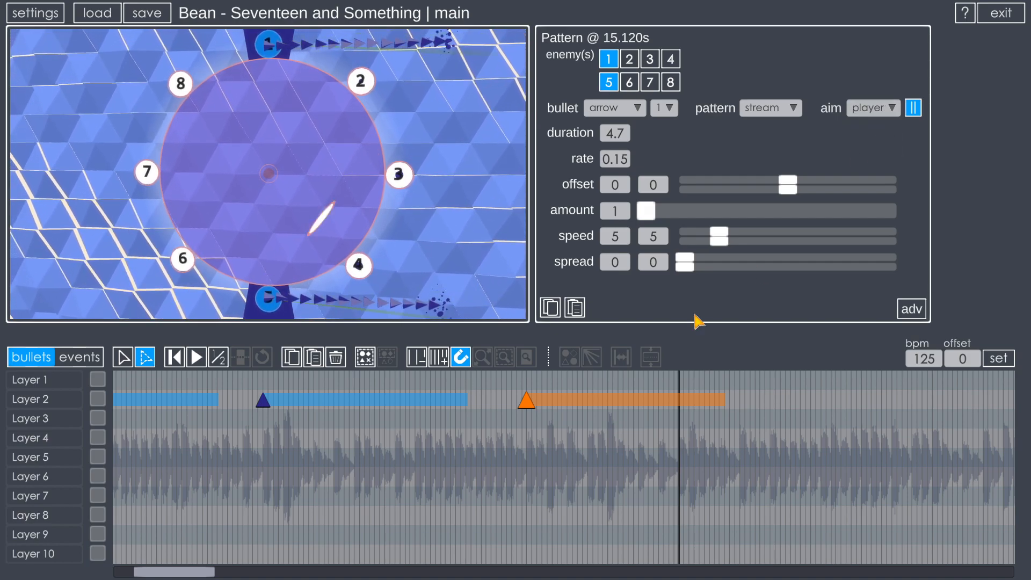
left_click(502, 397)
key("space")
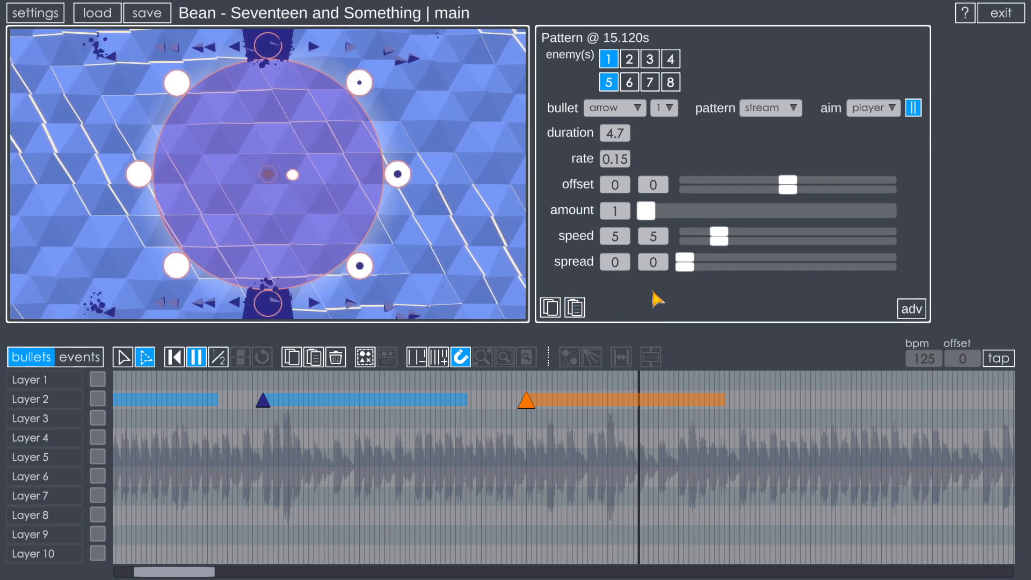
key("space")
left_click(873, 108)
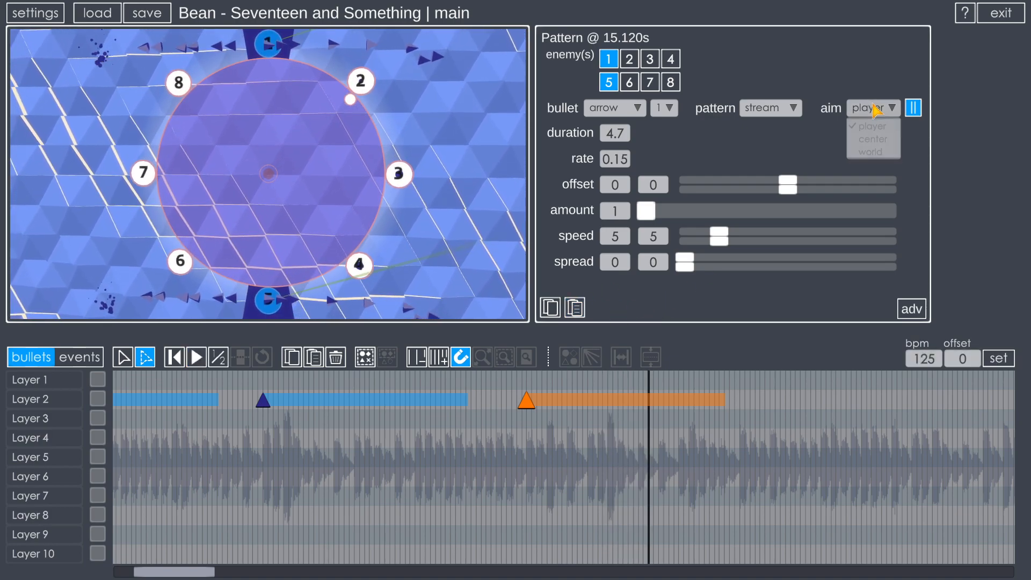
left_click(874, 152)
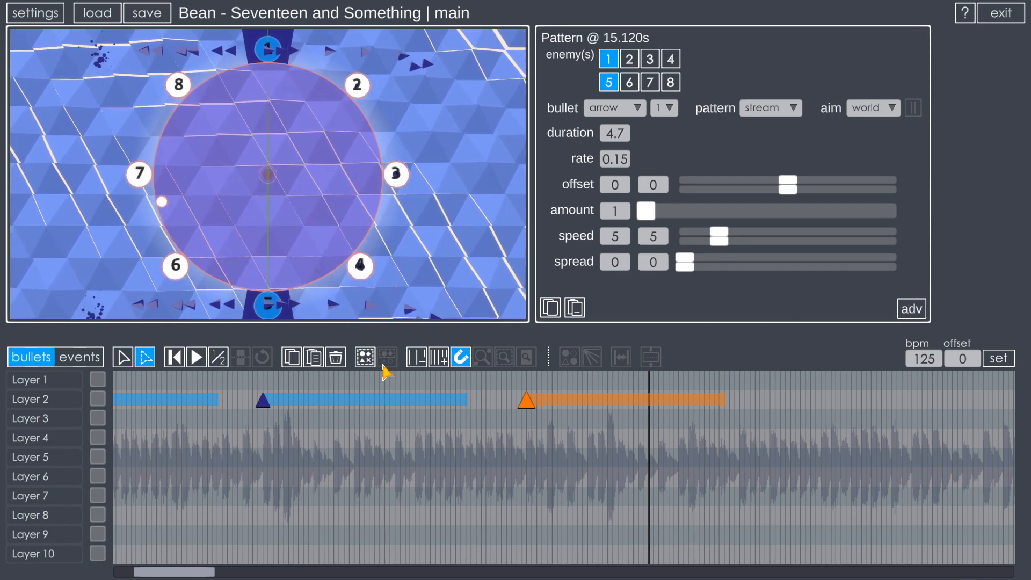
Step: Select all bullet markers, shift them together to a later time on Layer 2, and rewind the song to the start
left_click(367, 361)
scroll(379, 421, "down", 3)
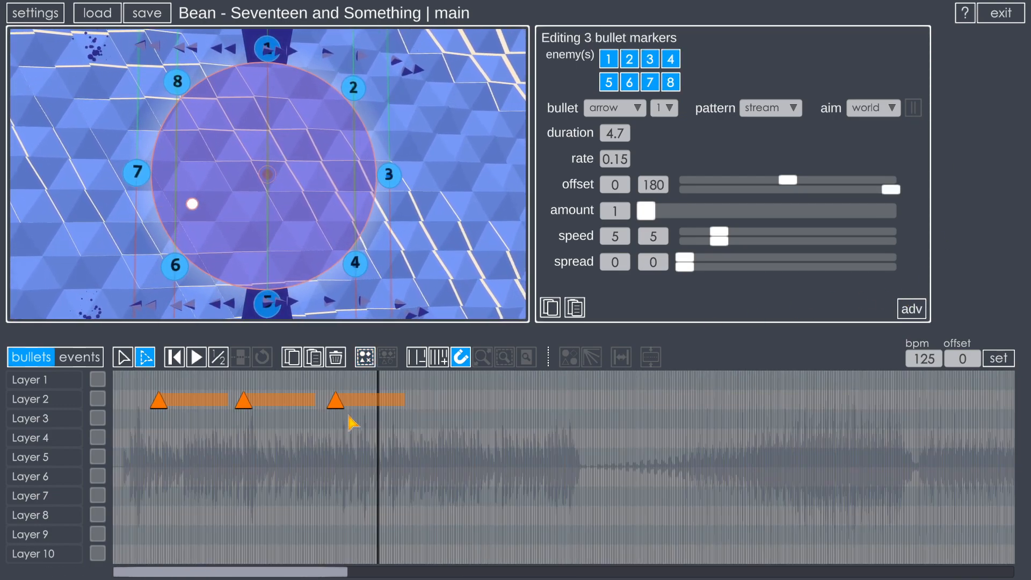
left_click_drag(242, 408, 280, 413)
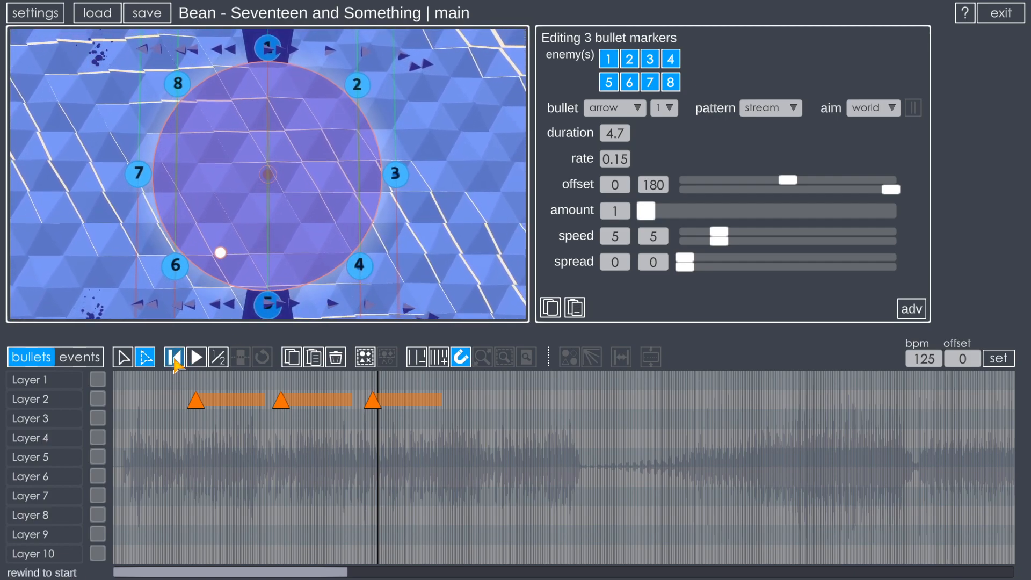
left_click(174, 359)
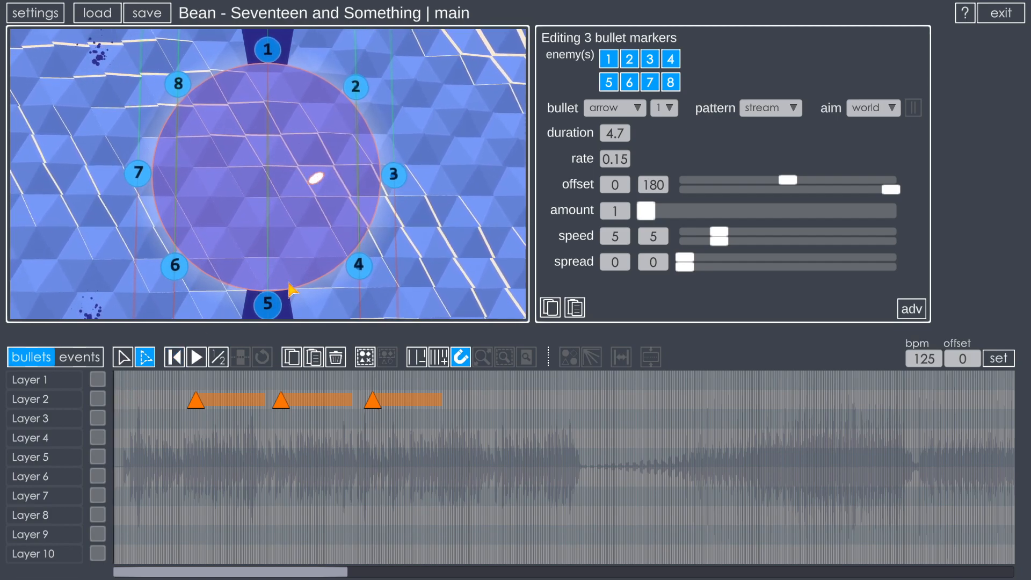
left_click(160, 412)
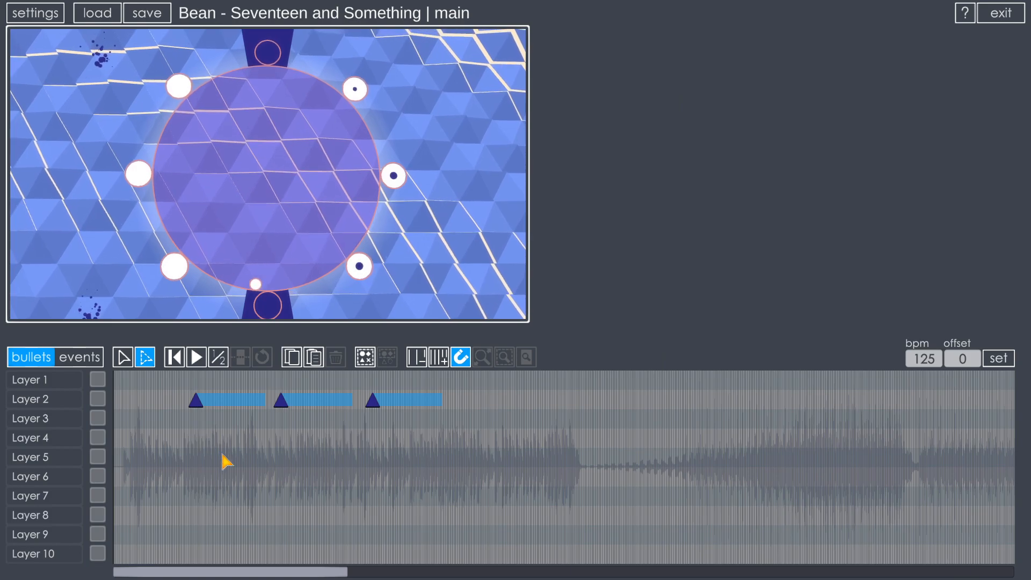
Step: Play the song from a later, marker-free section and examine its waveform up close
scroll(222, 454, "up", 1)
left_click_drag(698, 441, 387, 449)
scroll(582, 464, "up", 9)
left_click_drag(852, 486, 420, 499)
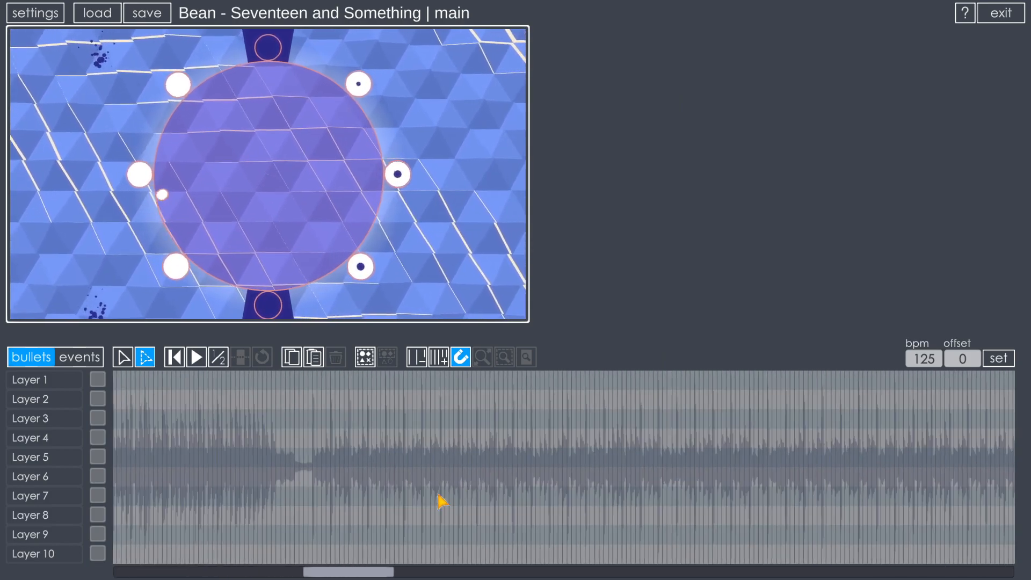
key("space")
scroll(548, 502, "up", 5)
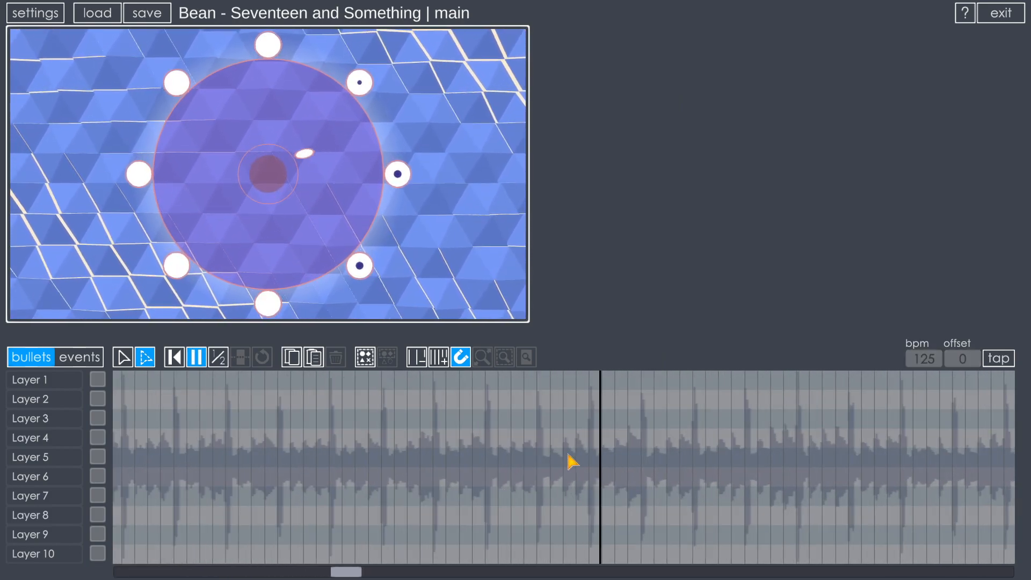
Step: Play the song at half speed from an earlier point, restore normal speed and stop playback
left_click(218, 357)
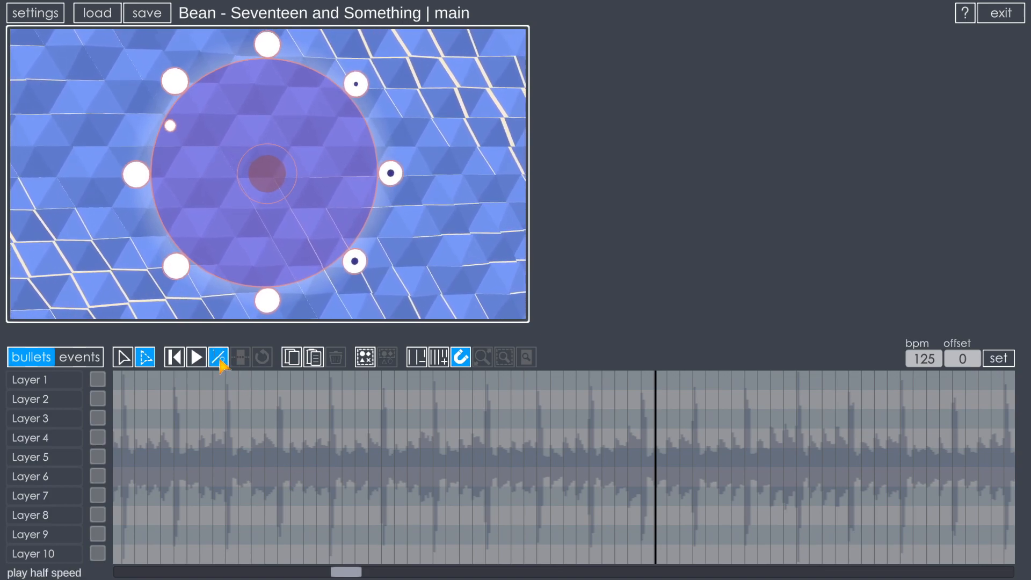
left_click(265, 460)
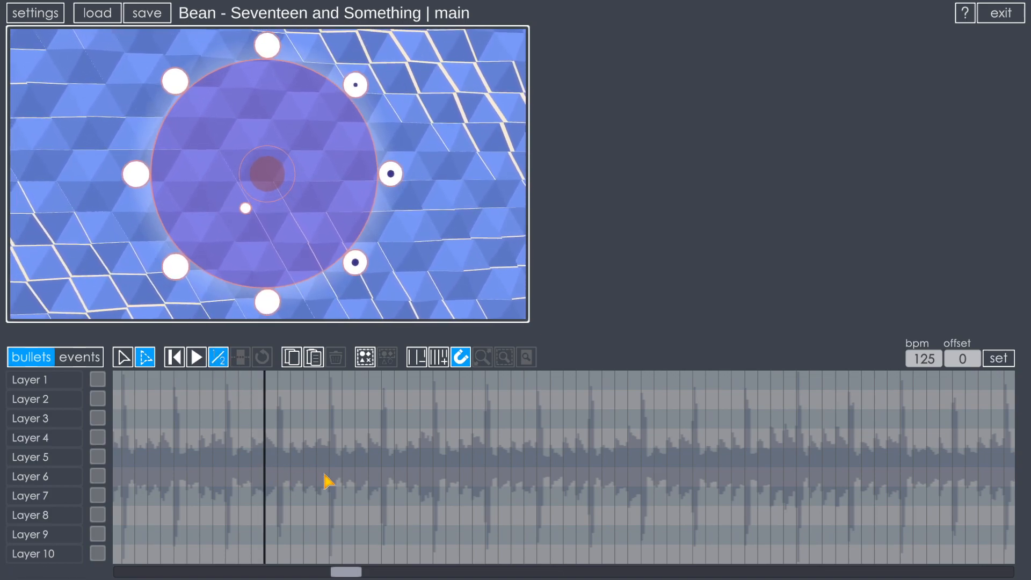
key("space")
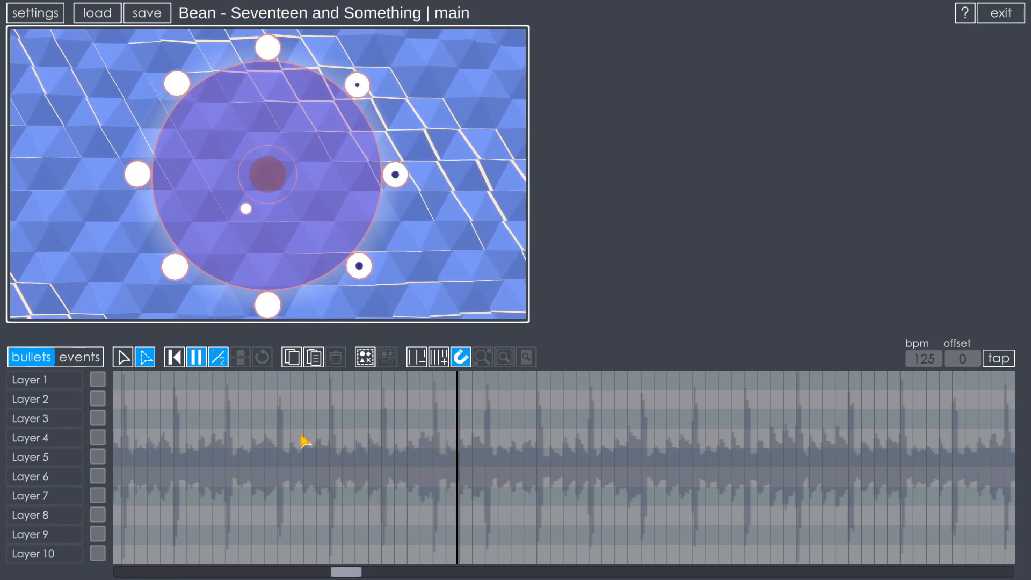
left_click(218, 358)
key("space")
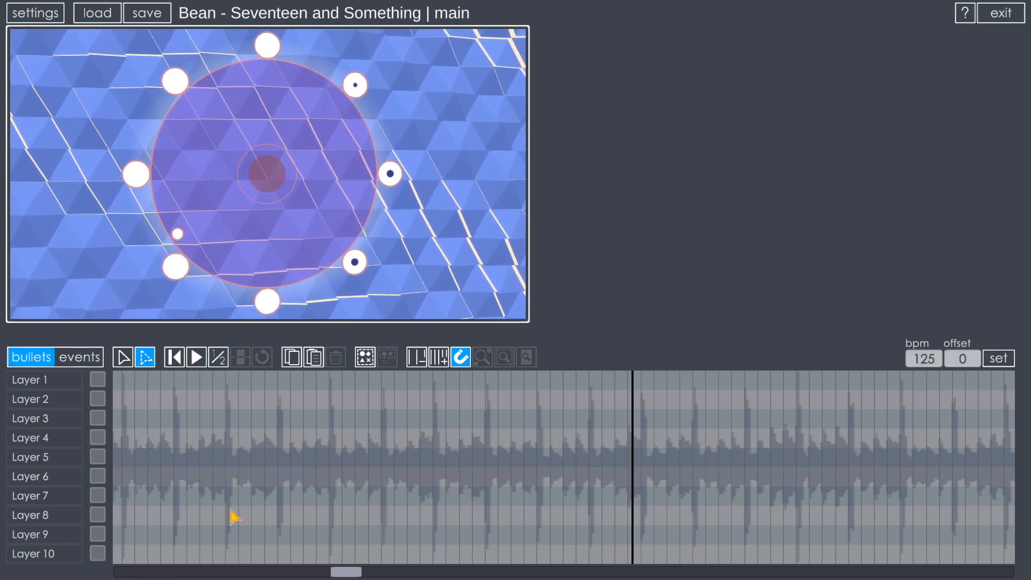
Step: Go back to the bullet markers on Layer 2 and place the playhead just before the third marker
scroll(233, 498, "down", 5)
left_click_drag(237, 477, 703, 491)
scroll(295, 475, "down", 5)
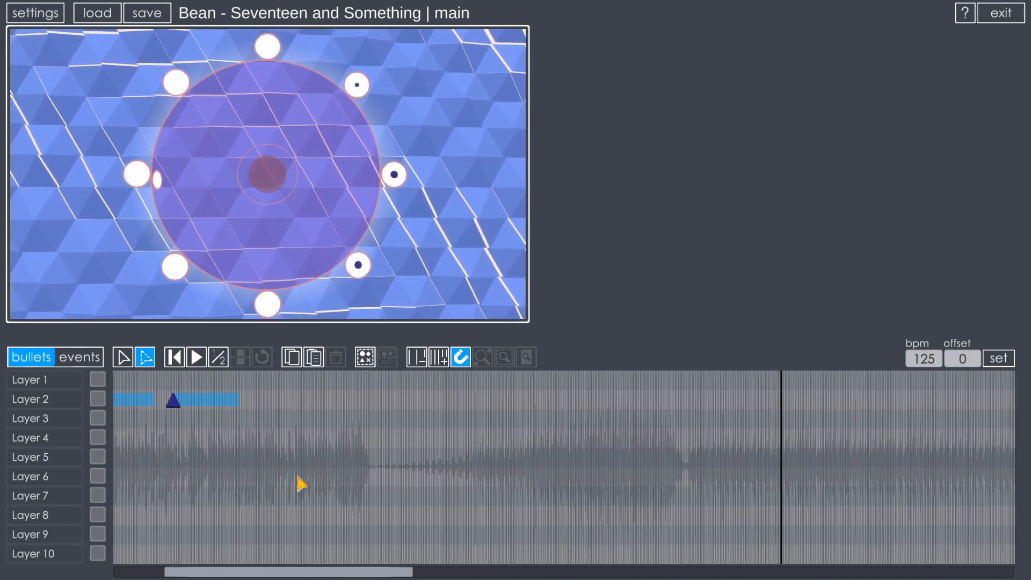
left_click_drag(295, 475, 498, 480)
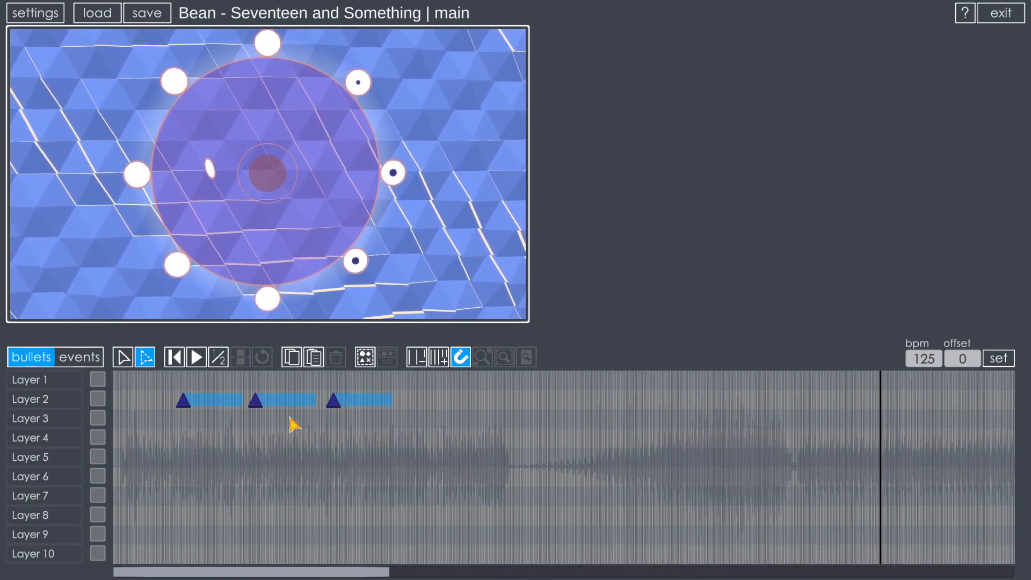
left_click(325, 438)
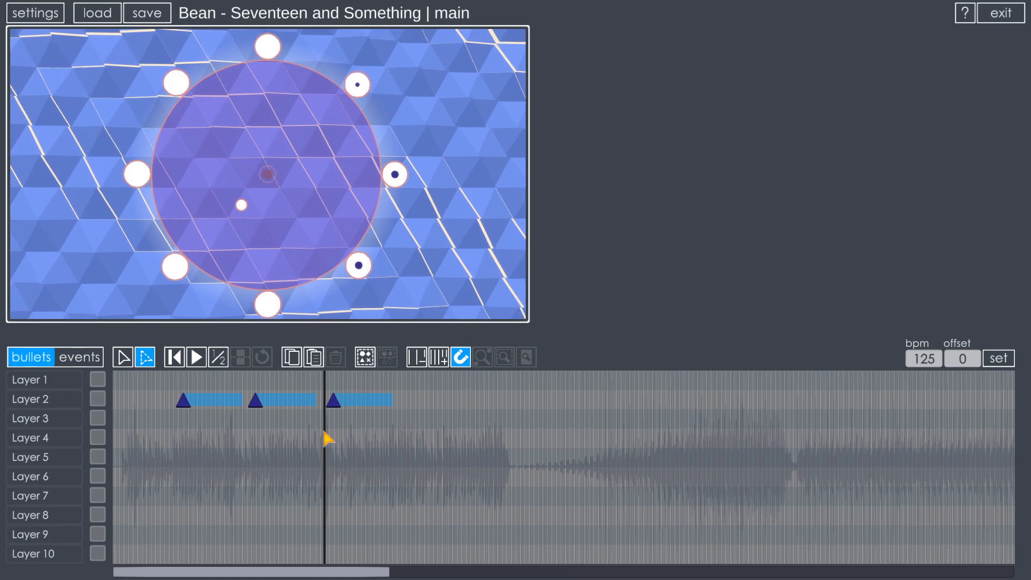
Step: Playtest the level full screen from the third marker, moving the player around the bullet streams, and return to the editor and pause
key("Tab")
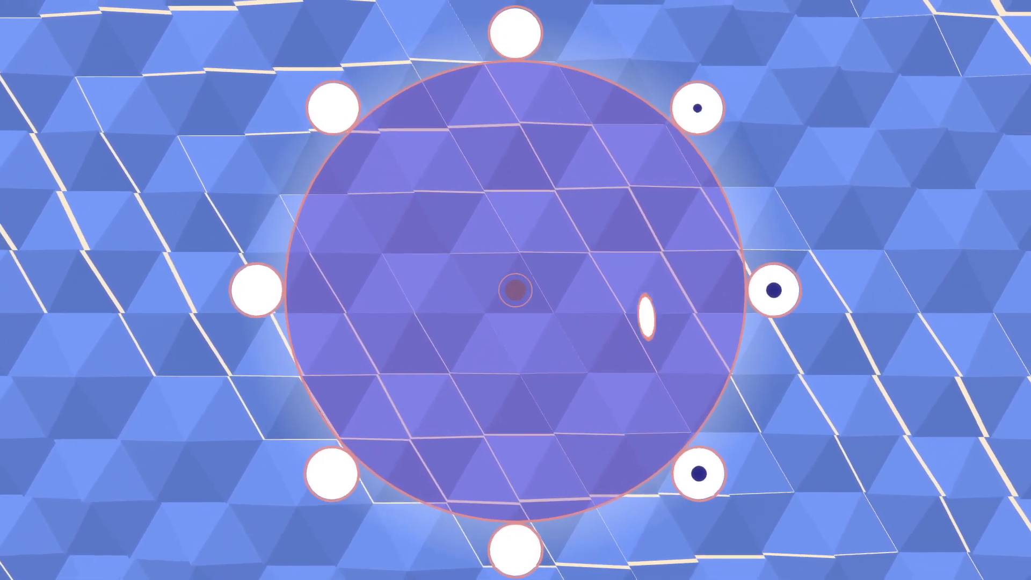
key("Left")
key("Left")
key("Right")
key("Up")
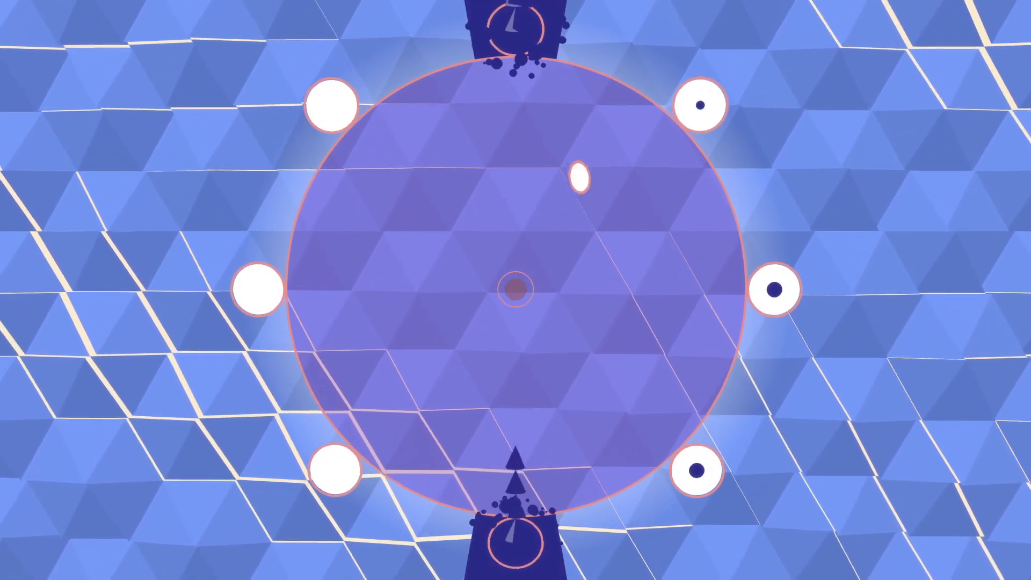
key("Down")
key("Down")
key("Right")
key("Down")
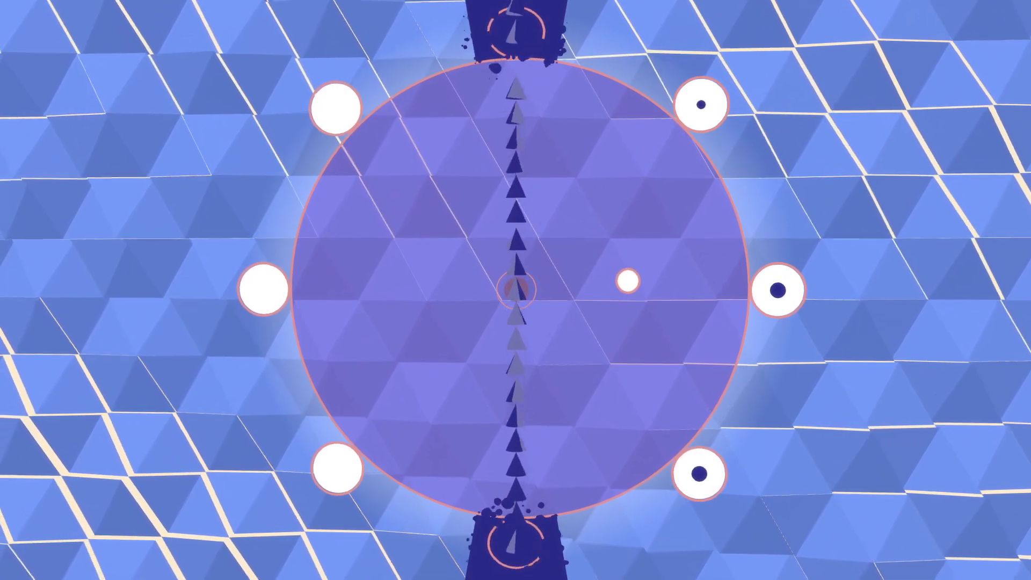
key("Up")
key("Right")
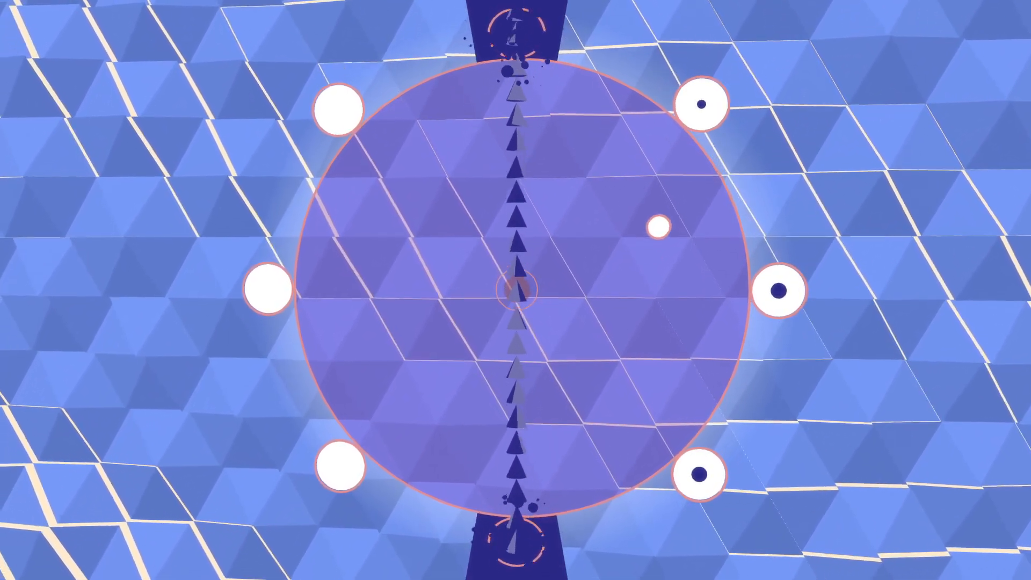
key("Left")
key("Down")
key("Escape")
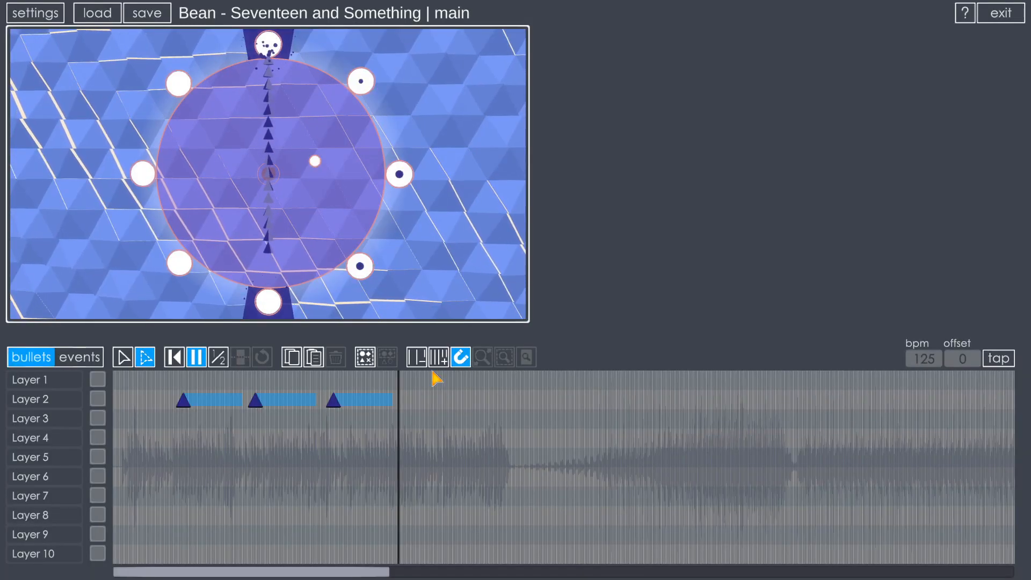
key("space")
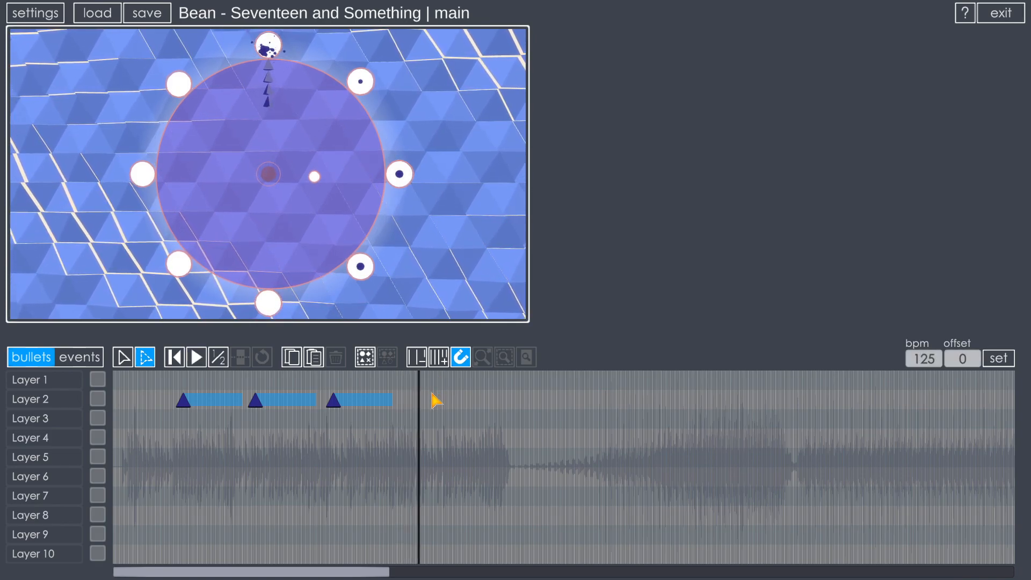